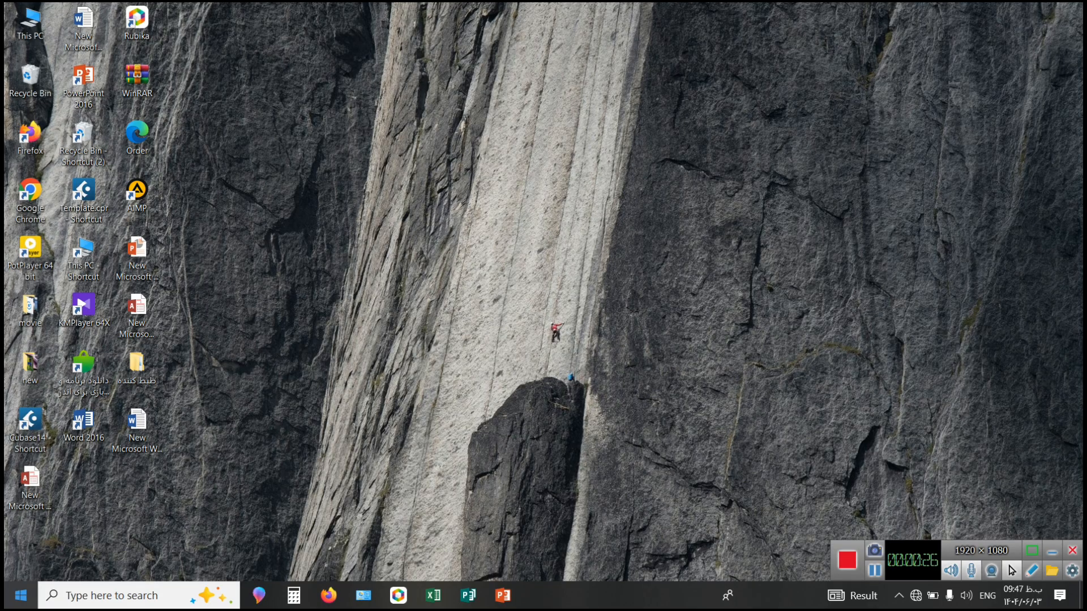
pyautogui.click(20, 596)
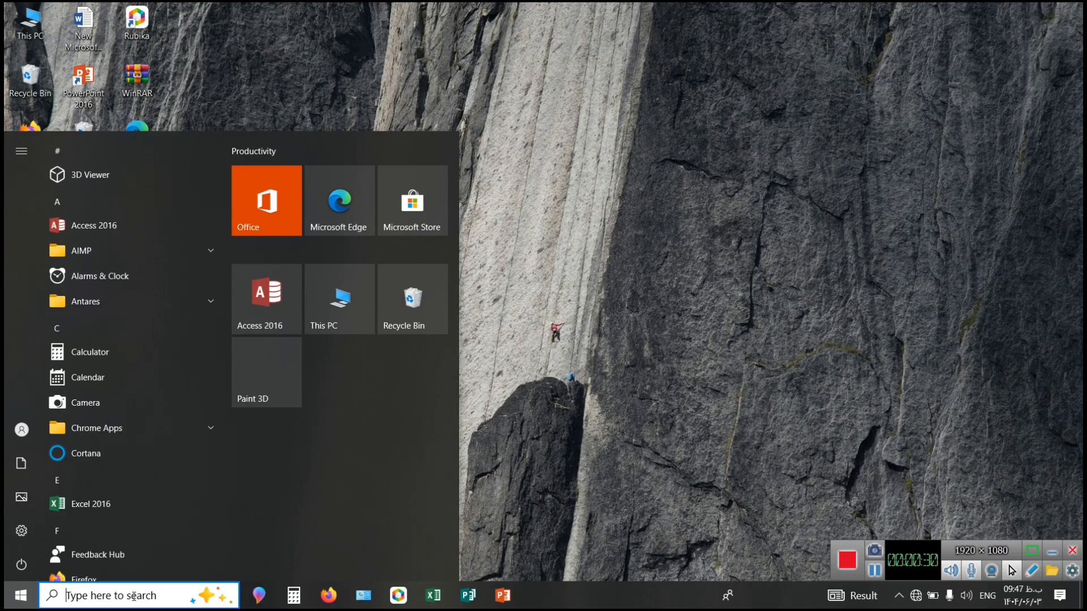
pyautogui.write('access')
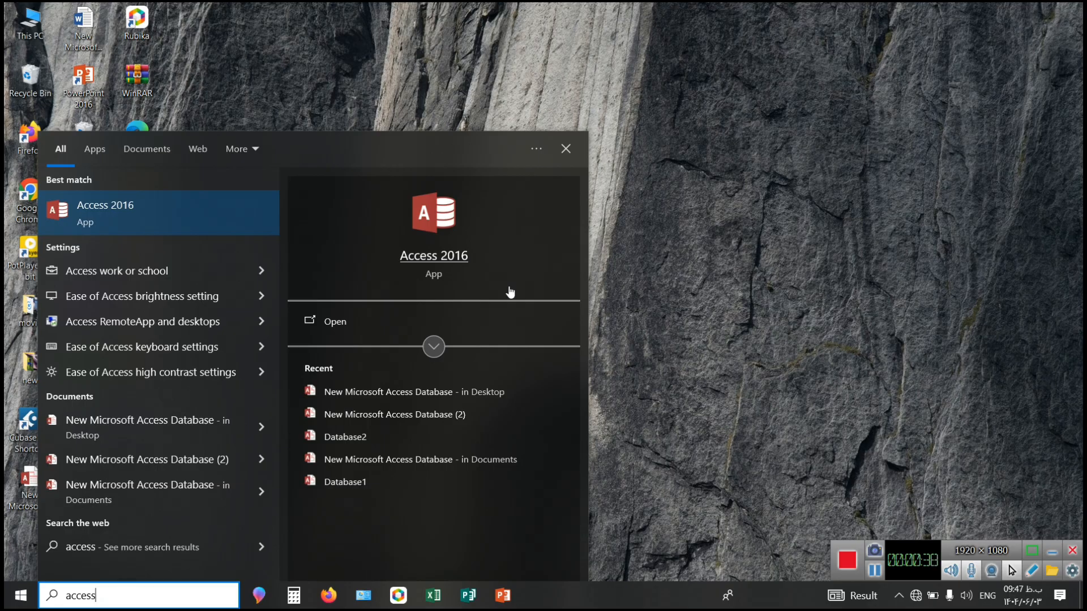
pyautogui.click(569, 157)
# Create a new Microsoft Access Database file on the desktop with its default name and open it.
pyautogui.rightClick(570, 158)
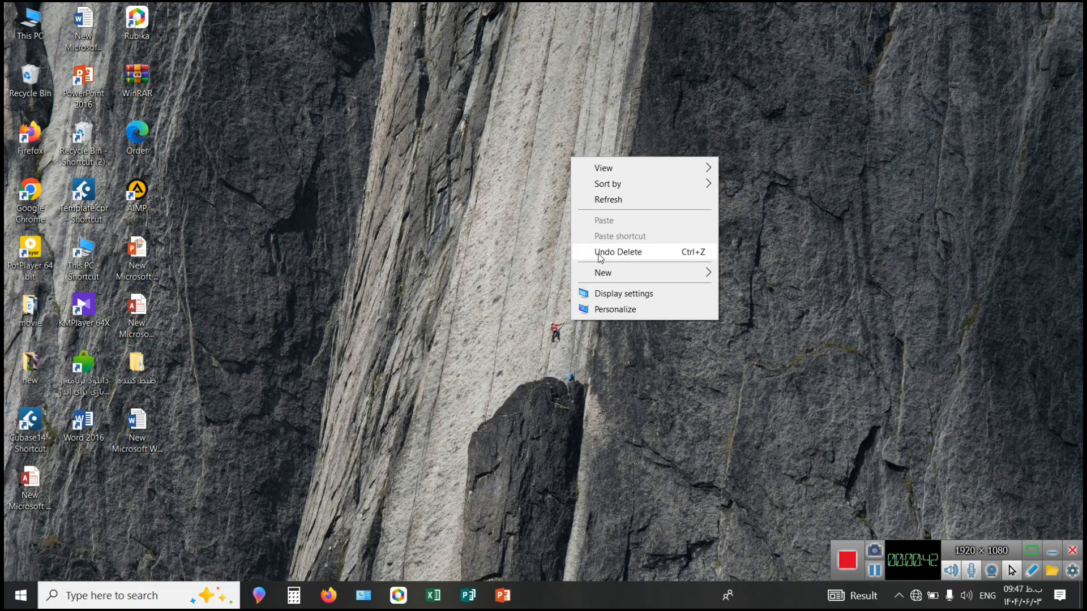
pyautogui.moveTo(604, 273)
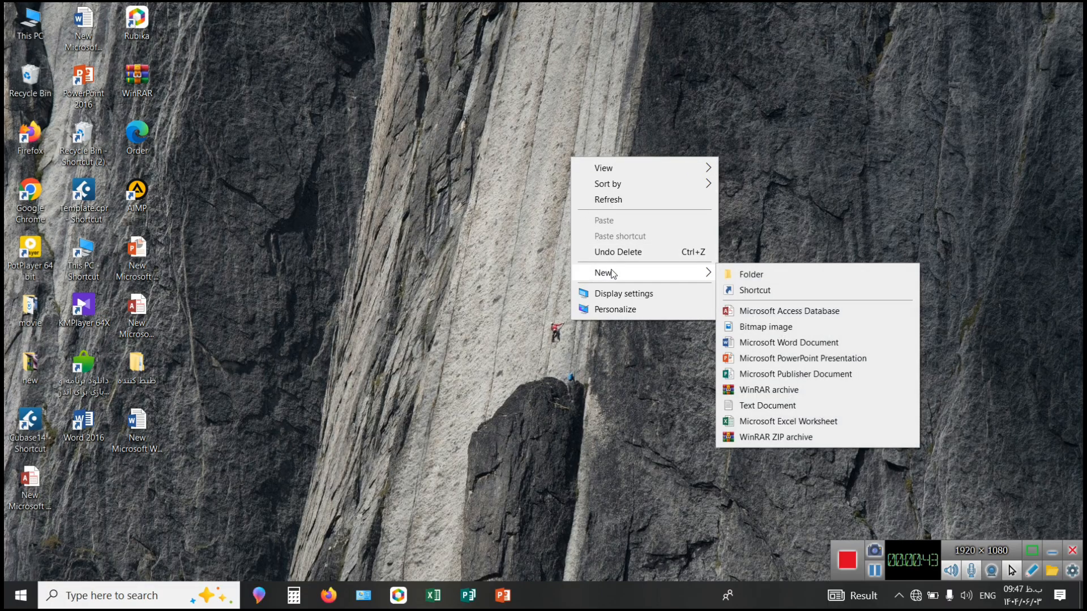
pyautogui.click(762, 317)
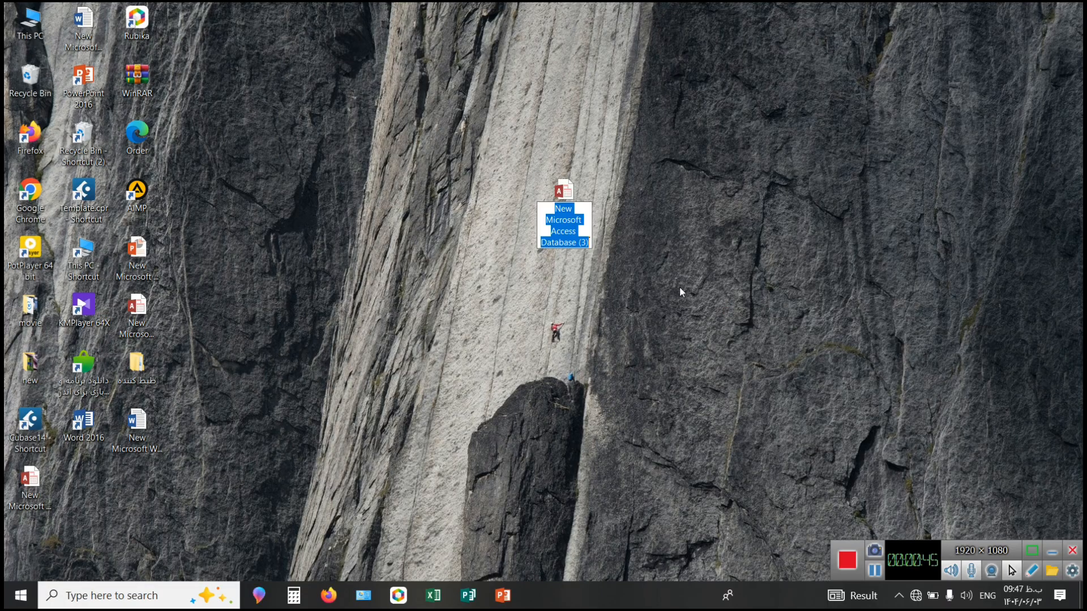
pyautogui.rightClick(570, 205)
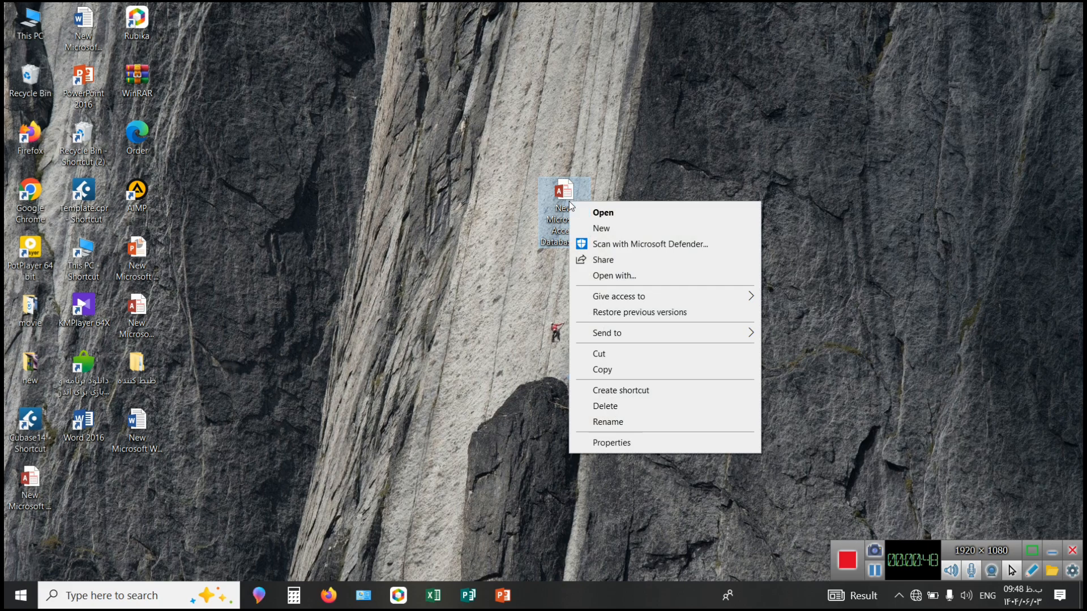
pyautogui.click(606, 214)
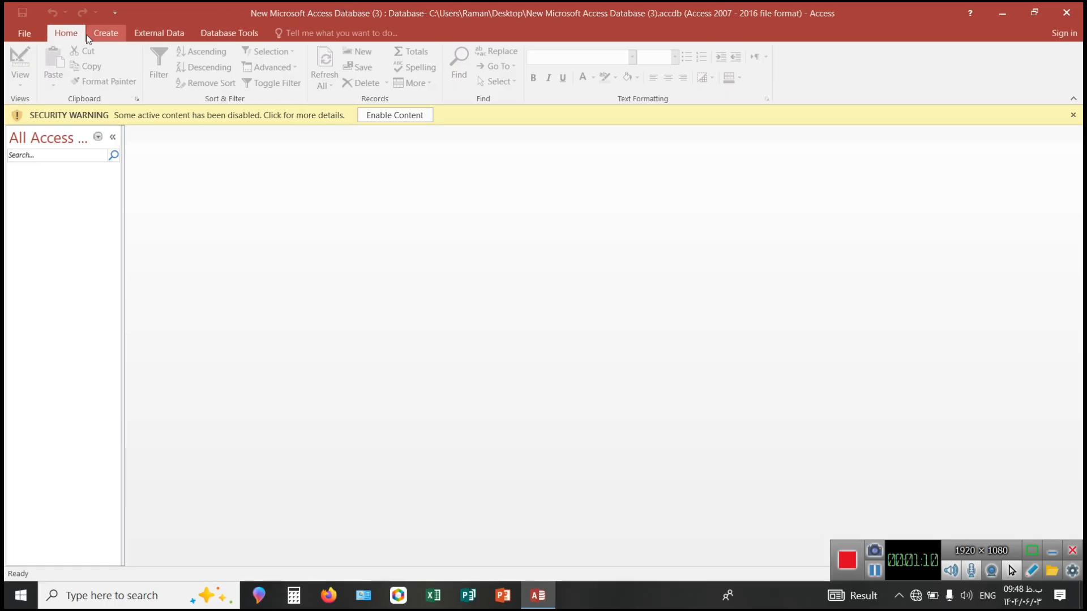
# Create a new blank table in the database.
pyautogui.click(113, 38)
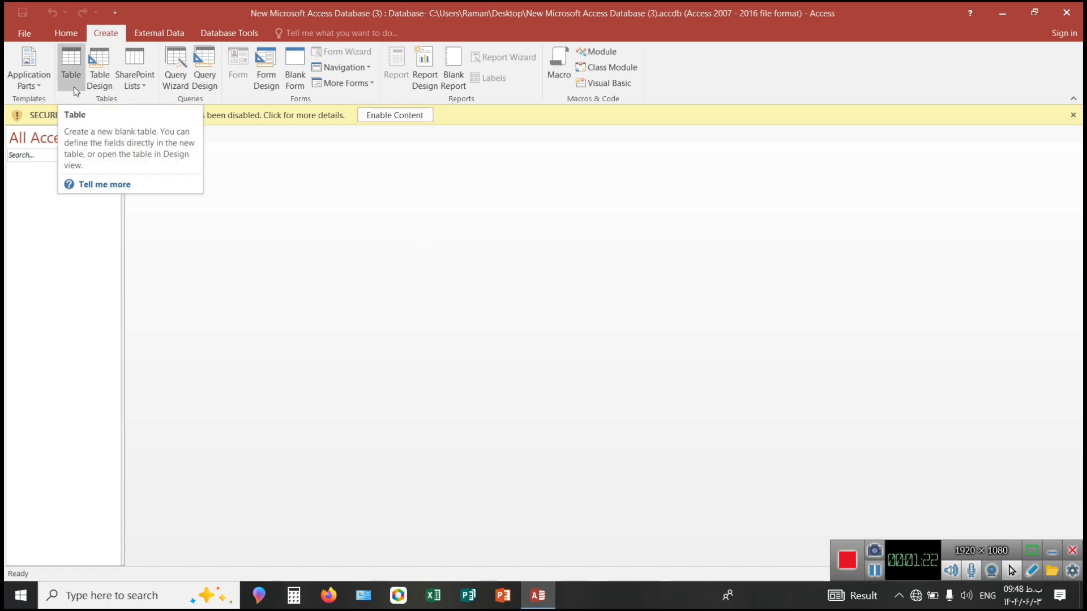
pyautogui.click(72, 71)
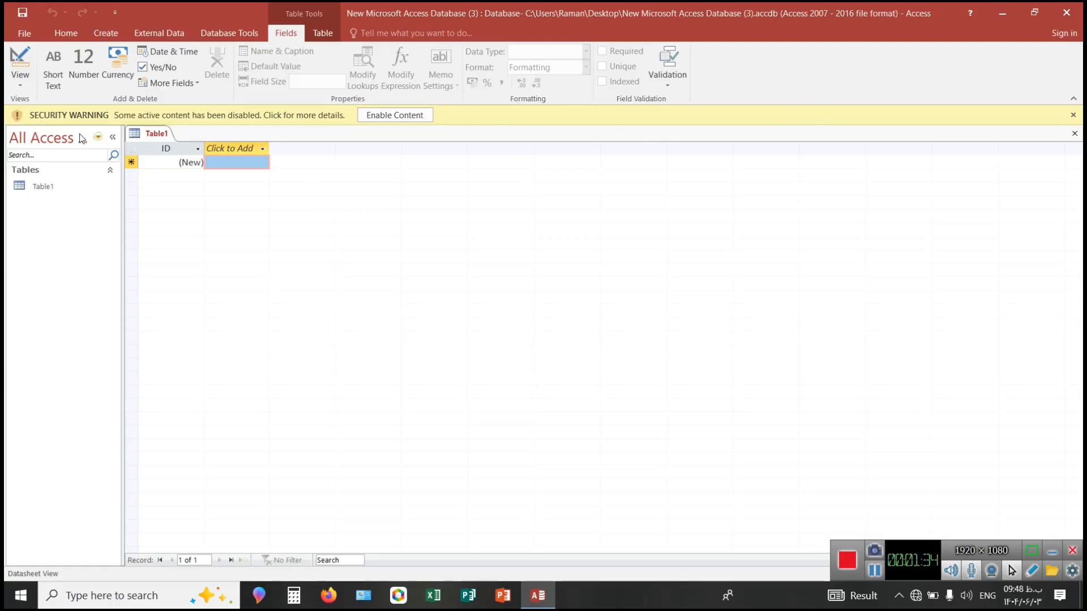
pyautogui.click(96, 33)
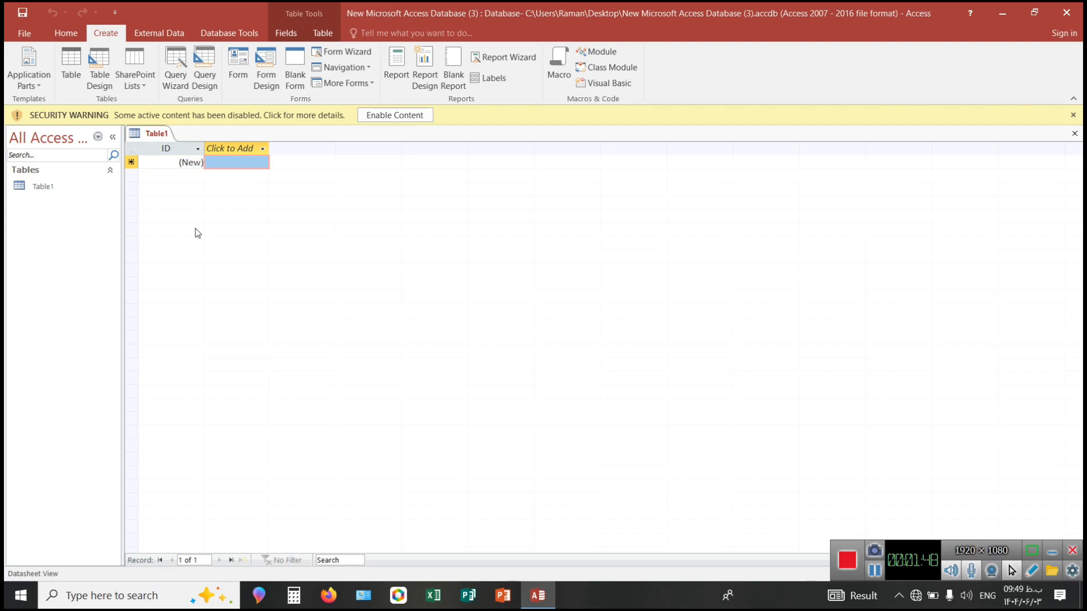
# Save the new table under the Persian name "جدول اول".
pyautogui.rightClick(142, 135)
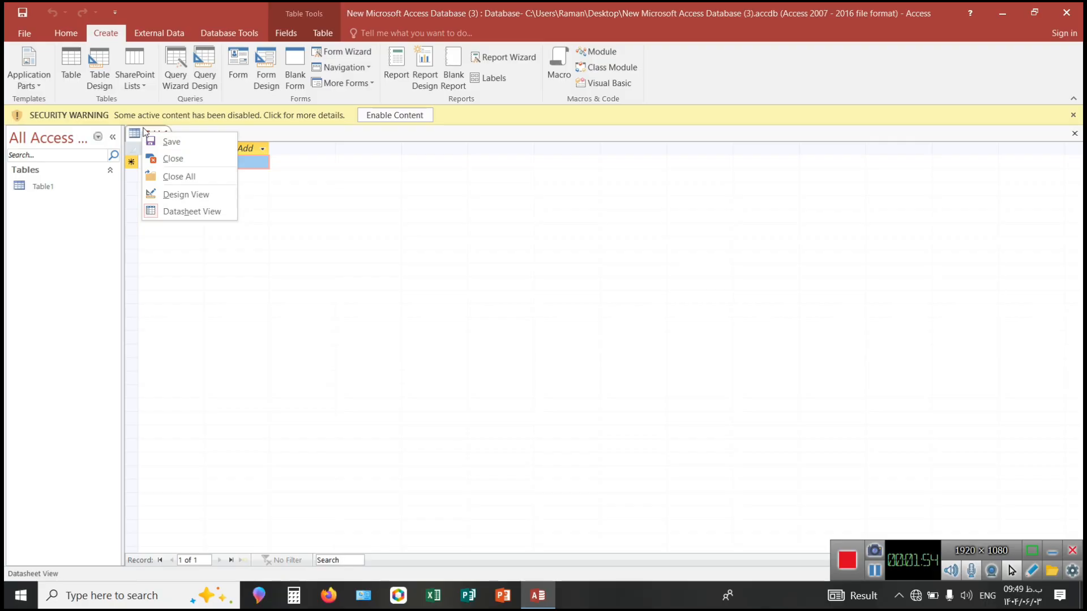
pyautogui.click(188, 137)
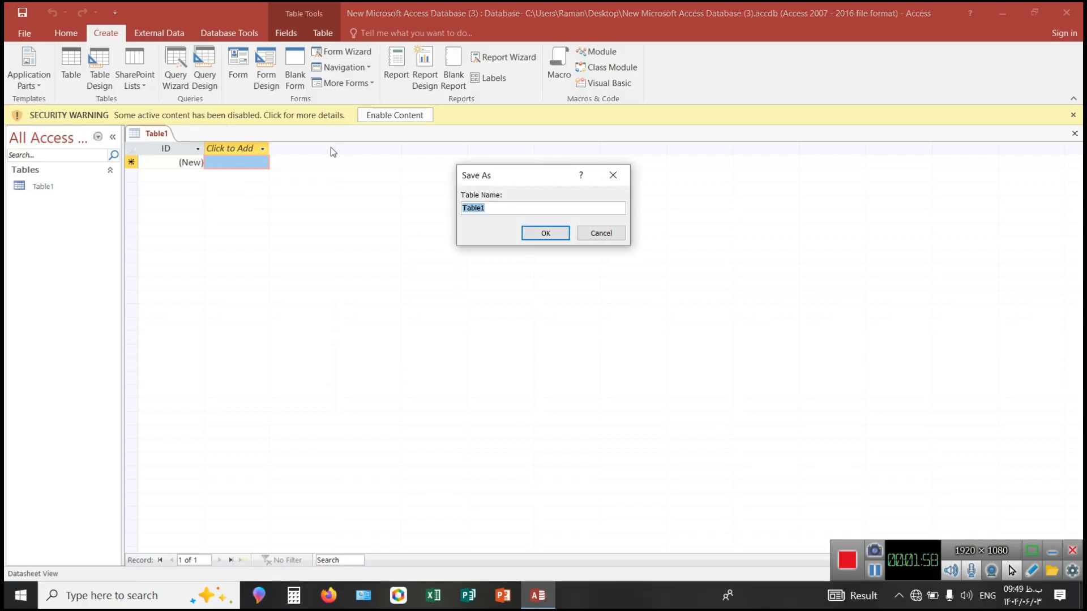
pyautogui.click(574, 211)
pyautogui.press('BackSpace')
pyautogui.press('BackSpace')
pyautogui.press('BackSpace')
pyautogui.press('BackSpace')
pyautogui.press('BackSpace')
pyautogui.press('BackSpace')
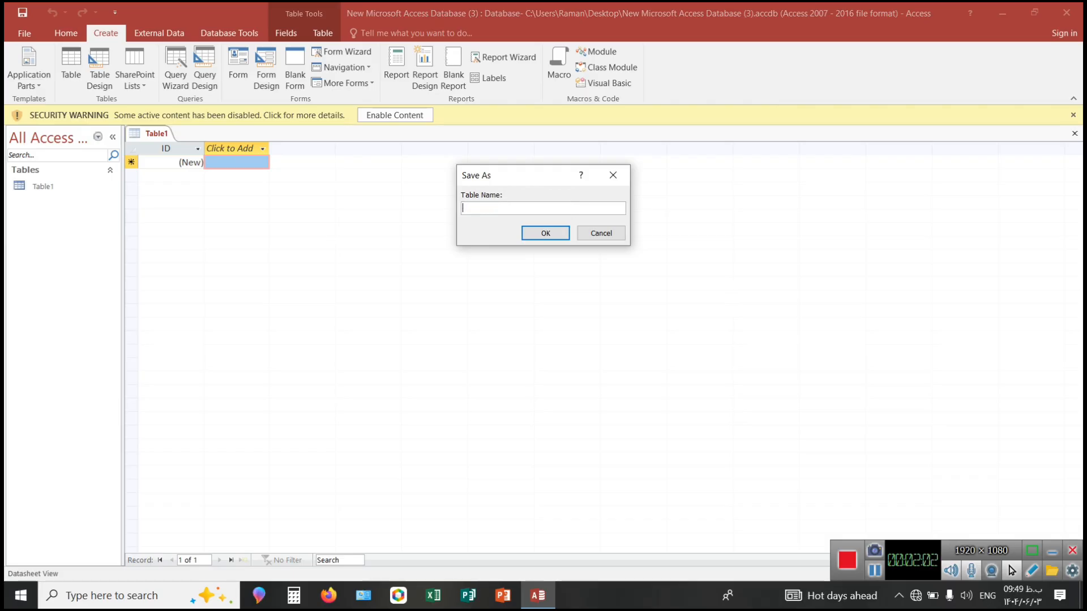
pyautogui.write('[n,g h,g')
pyautogui.press('BackSpace')
pyautogui.press('BackSpace')
pyautogui.press('BackSpace')
pyautogui.press('BackSpace')
pyautogui.press('BackSpace')
pyautogui.press('BackSpace')
pyautogui.press('BackSpace')
pyautogui.press('BackSpace')
pyautogui.hotkey('alt', 'shift')
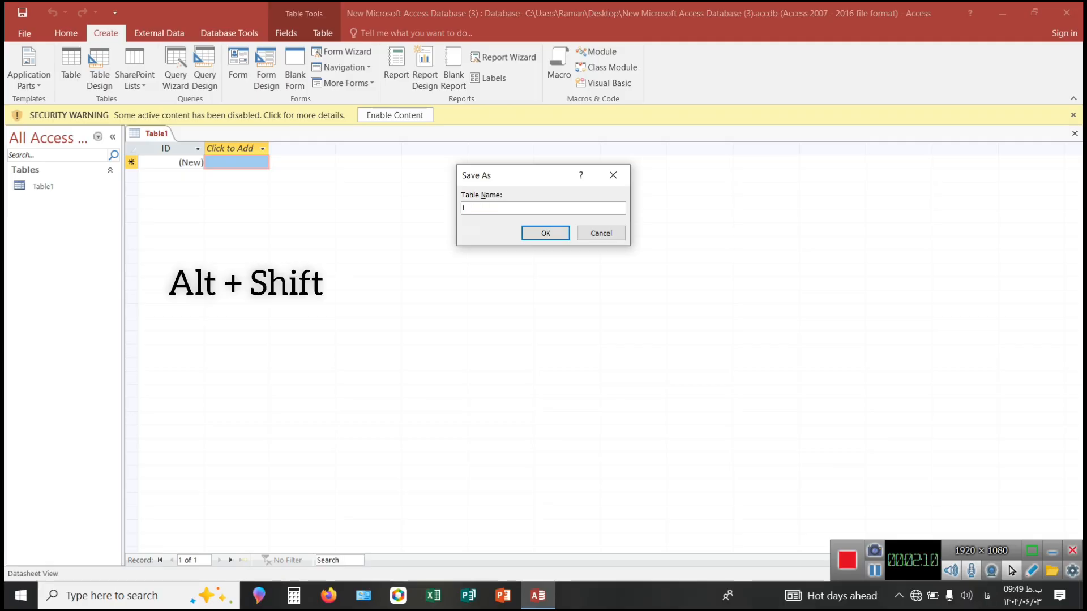
pyautogui.write('جدول ا')
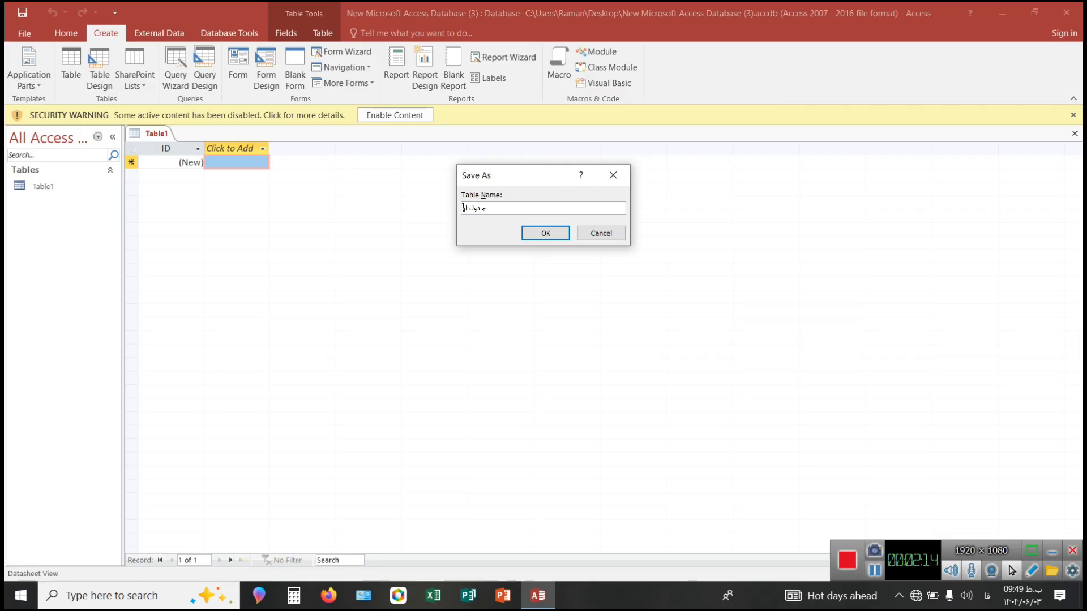
pyautogui.write('ول')
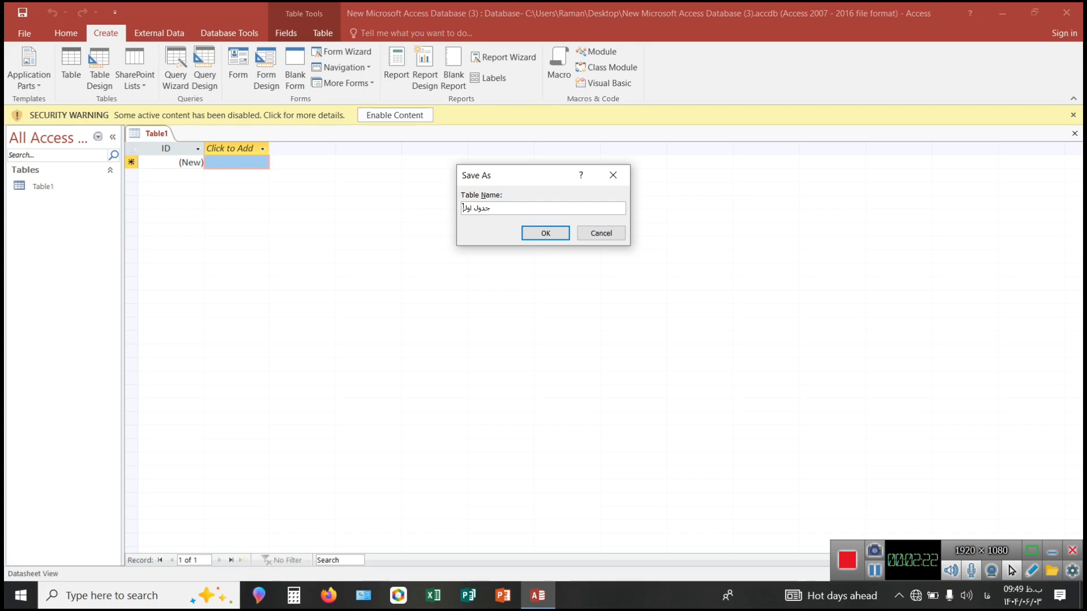
pyautogui.click(546, 235)
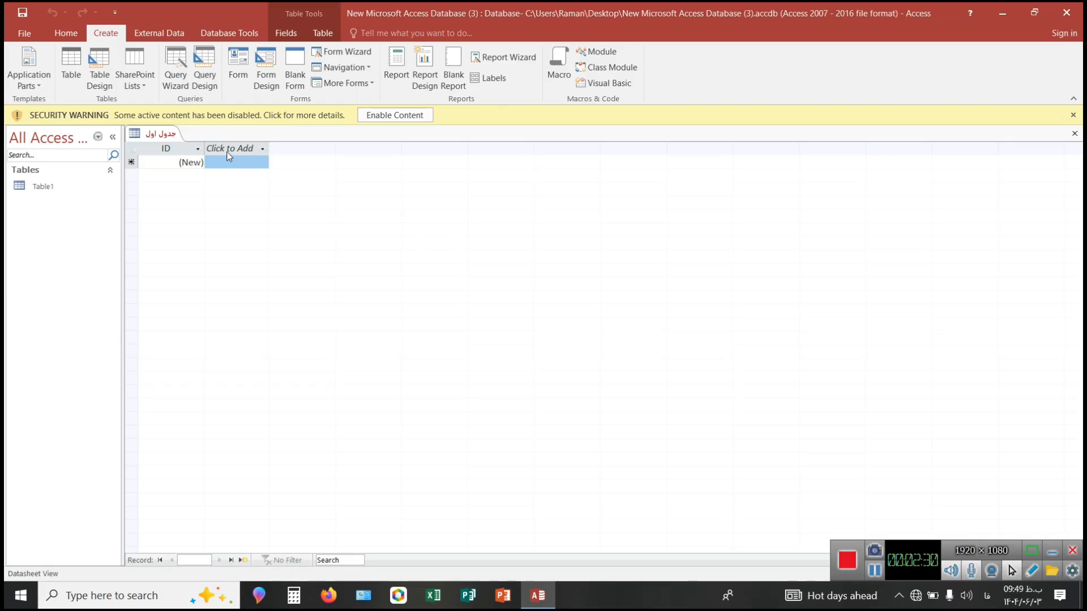
# Switch the table to Design View and add a field named "نام" below the ID field.
pyautogui.rightClick(153, 138)
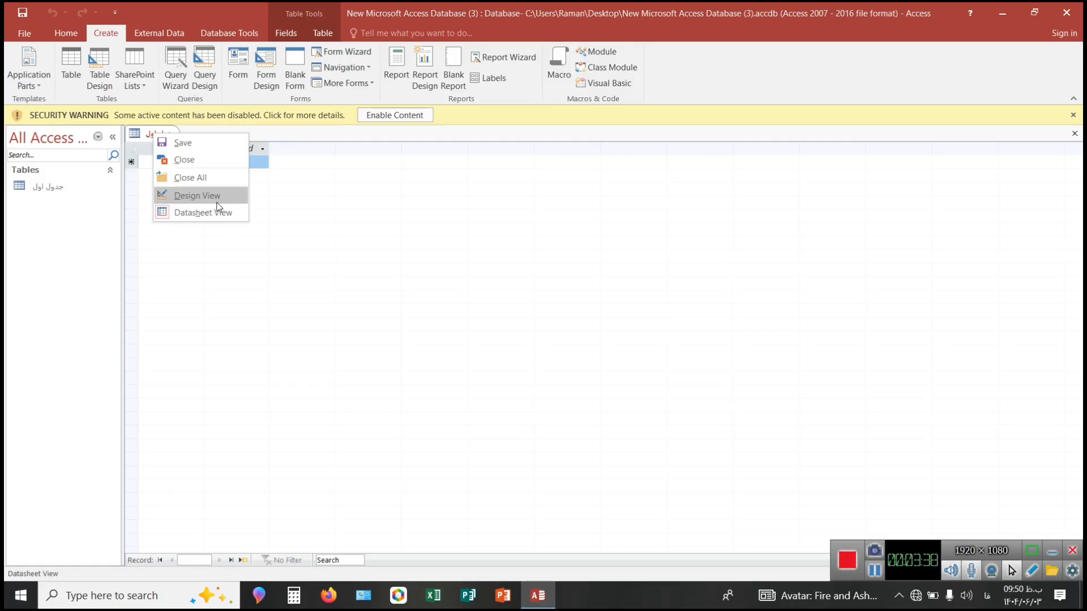
pyautogui.click(192, 195)
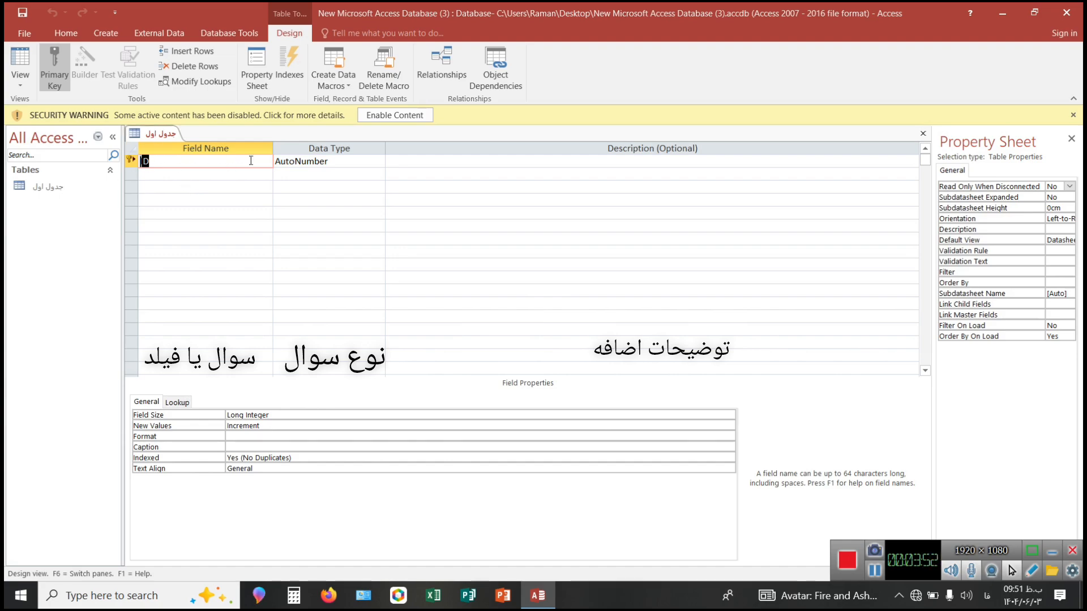
pyautogui.click(221, 173)
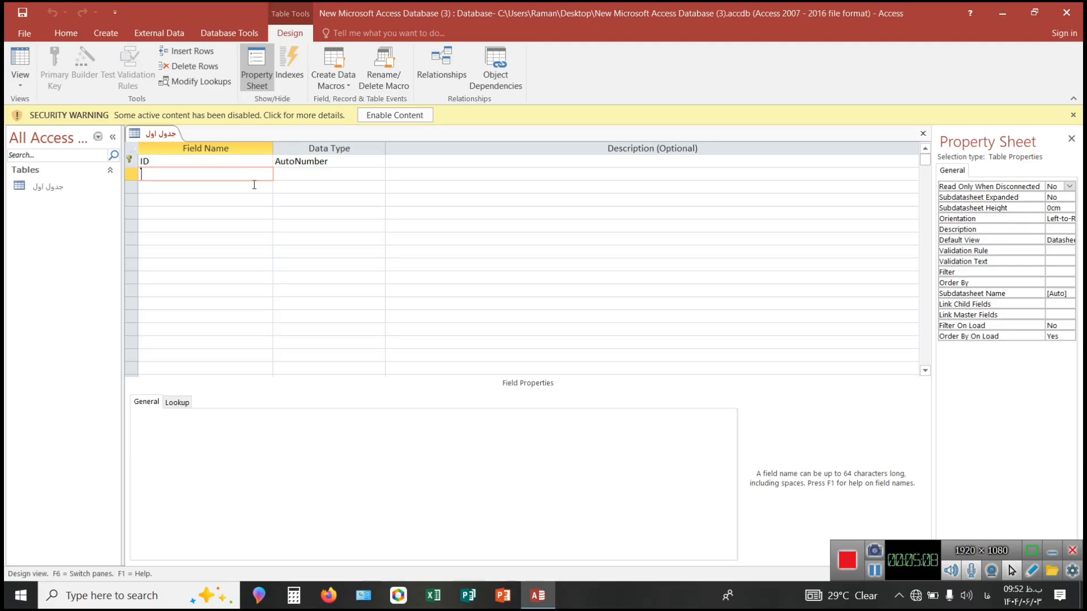
pyautogui.write('نام')
pyautogui.click(451, 338)
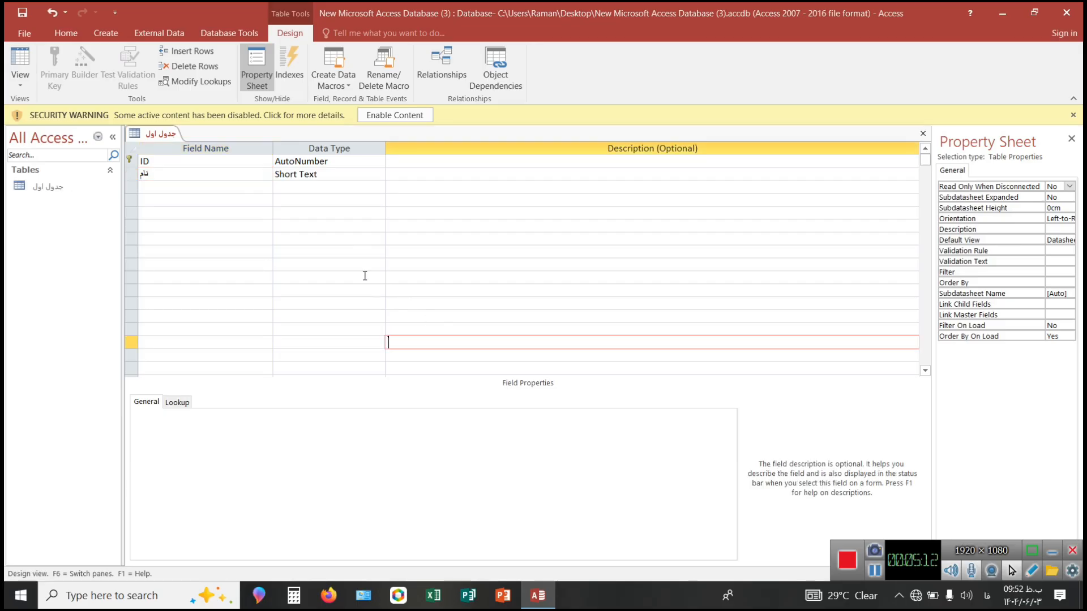
# Add the fields "نام خانوادگی" and "شماره ملی" in the next rows of the table design.
pyautogui.click(253, 189)
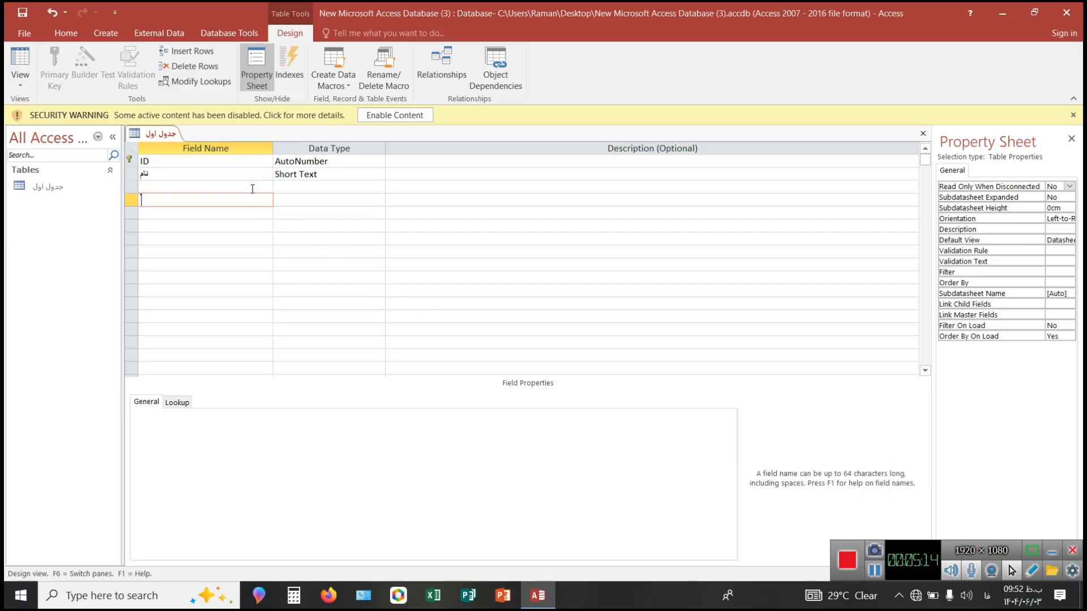
pyautogui.write('نام')
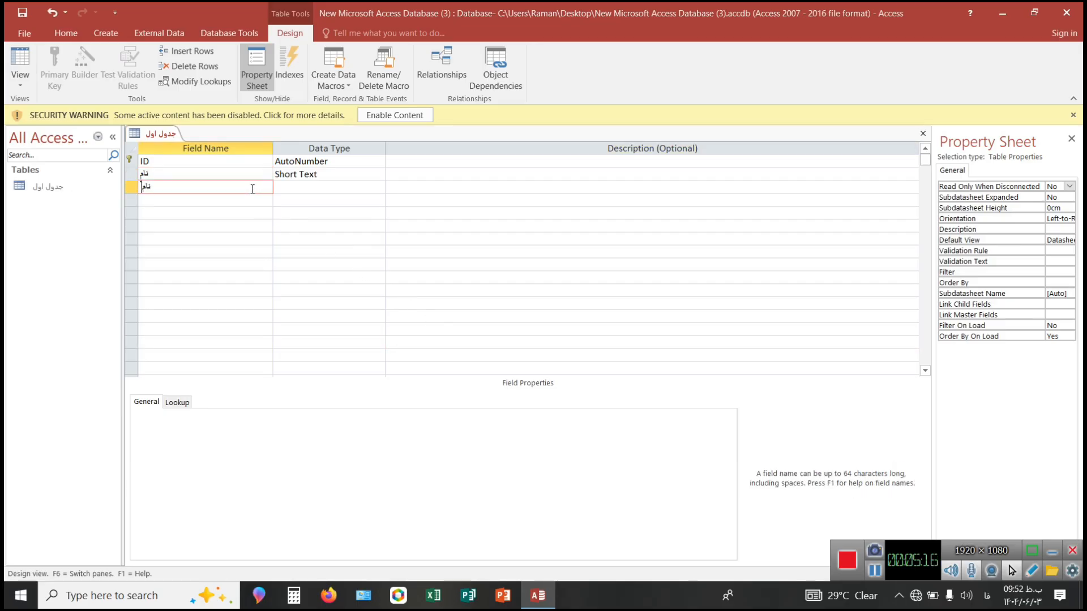
pyautogui.write(' خانوادگی')
pyautogui.click(252, 199)
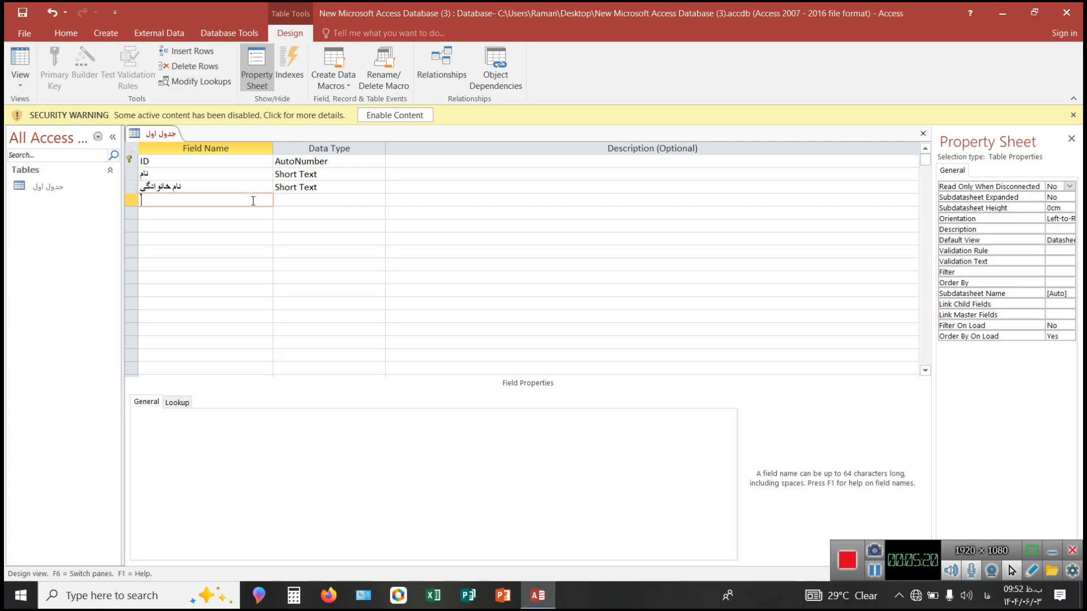
pyautogui.write('شماره ملی')
pyautogui.click(247, 215)
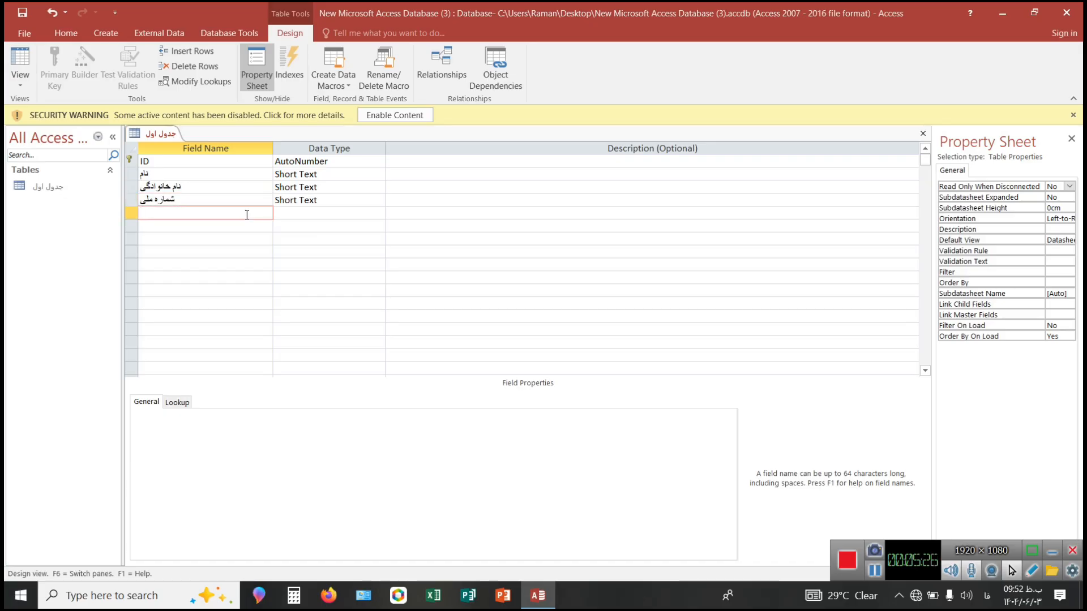
# Add the fields "شماره تلفن" and "تاریخ" below the "شماره ملی" field.
pyautogui.write('شماره تلفن')
pyautogui.click(236, 229)
pyautogui.write('تاریخ')
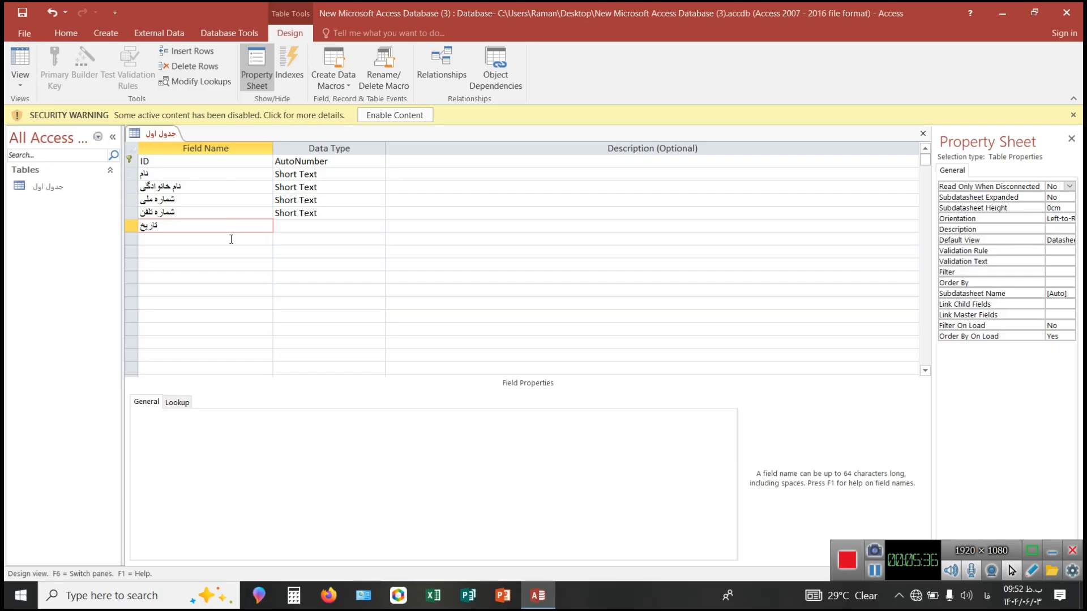
pyautogui.click(231, 238)
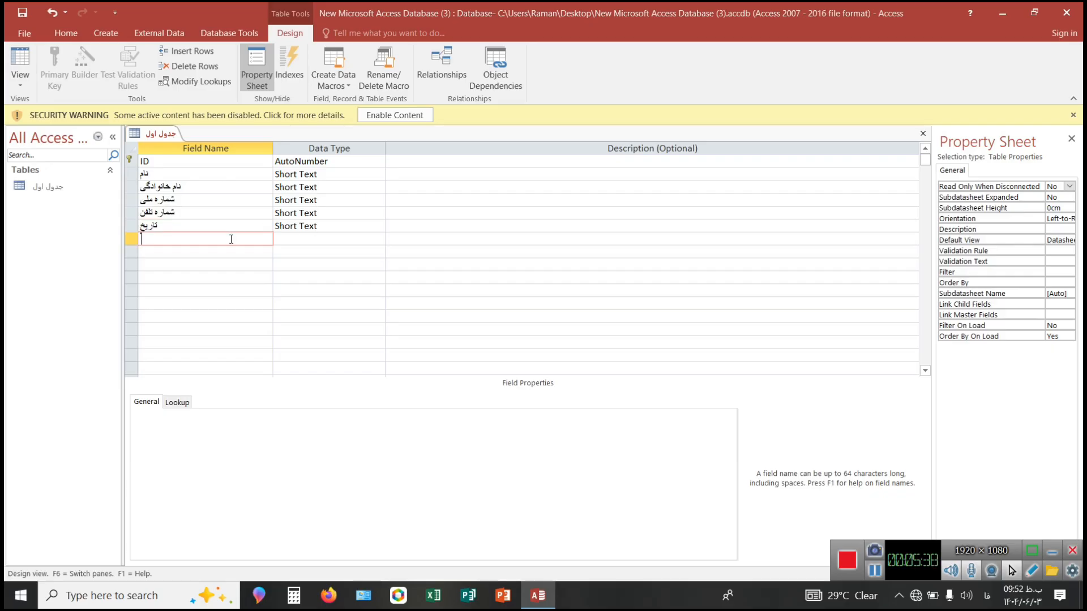
# Add the fields "مرد یا زن" and "حساب" below the "تاریخ" field.
pyautogui.write('مرد یا زن')
pyautogui.click(233, 256)
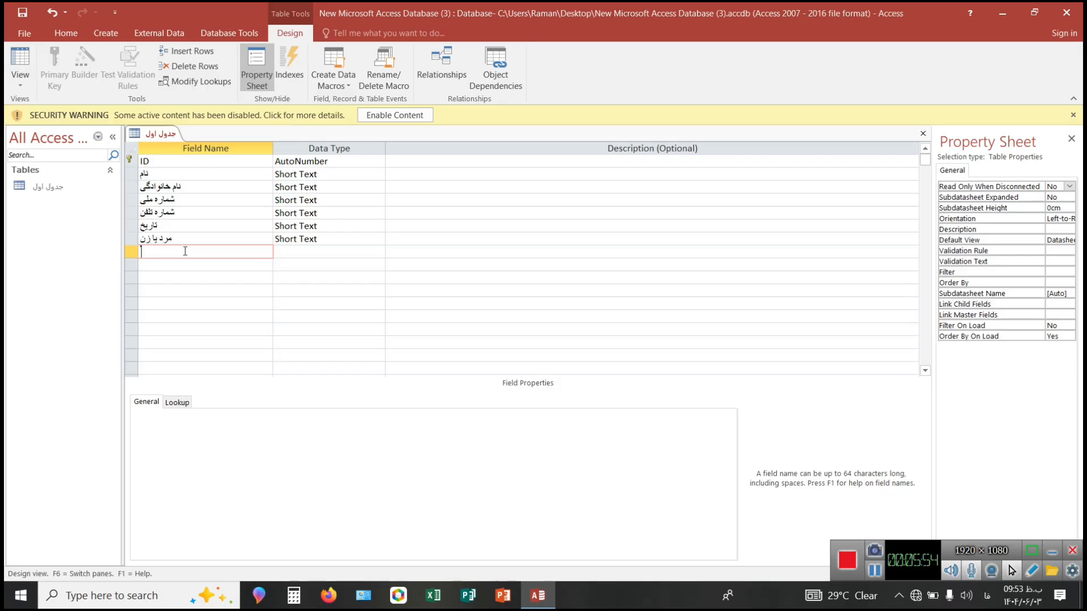
pyautogui.write('حساب')
# Rename the "مرد یا زن" field to "مبلغ".
pyautogui.click(183, 242)
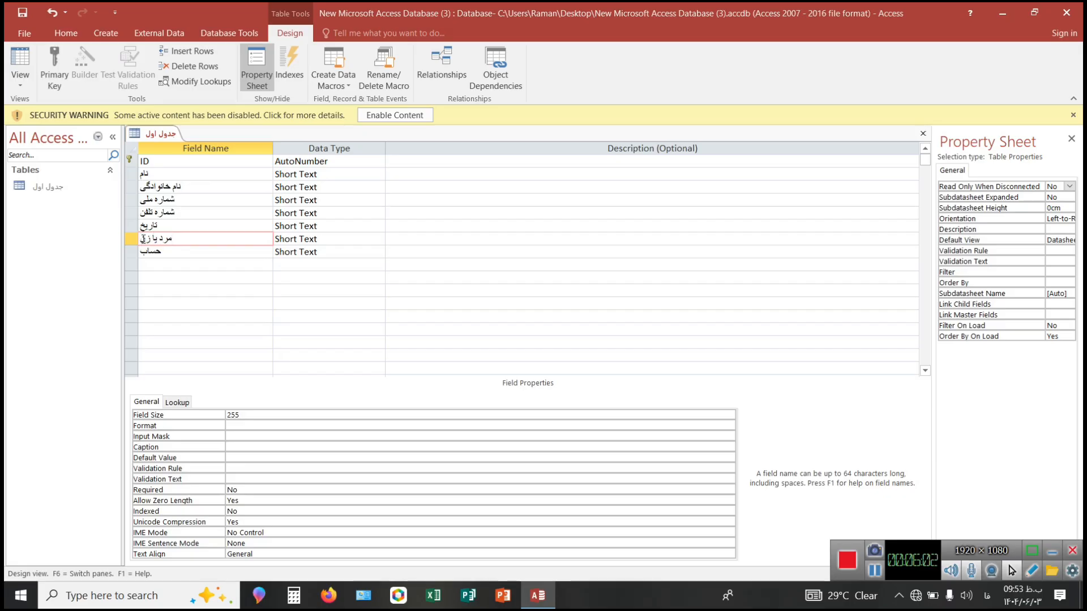
pyautogui.press('BackSpace')
pyautogui.press('BackSpace')
pyautogui.press('BackSpace')
pyautogui.press('BackSpace')
pyautogui.press('BackSpace')
pyautogui.press('BackSpace')
pyautogui.press('BackSpace')
pyautogui.press('BackSpace')
pyautogui.write('بلغ')
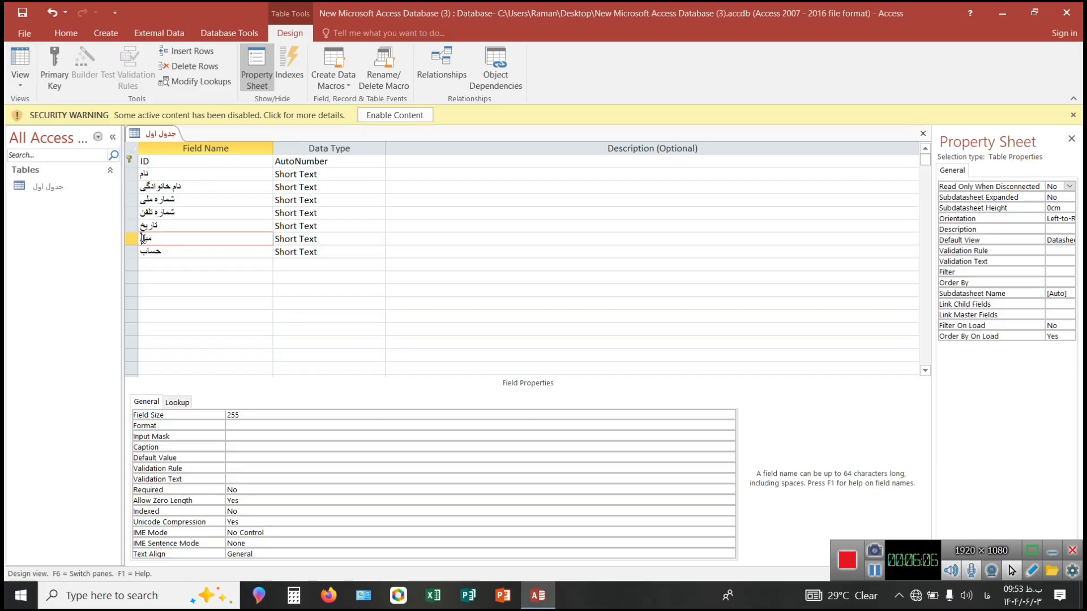
# Examine the data types available for the "نام" field, leaving its type as it is.
pyautogui.click(305, 265)
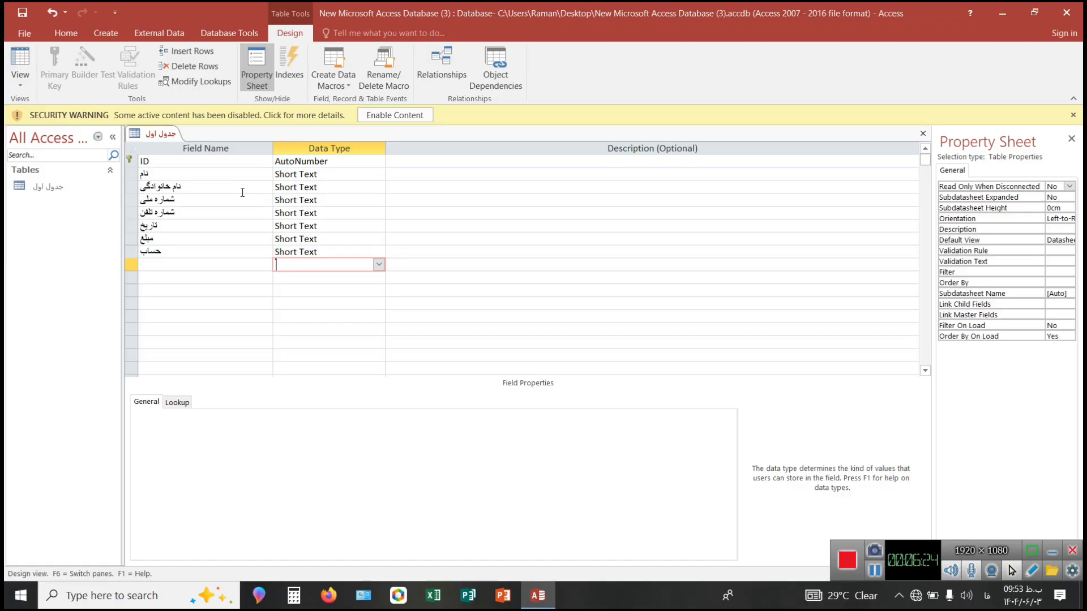
pyautogui.click(312, 175)
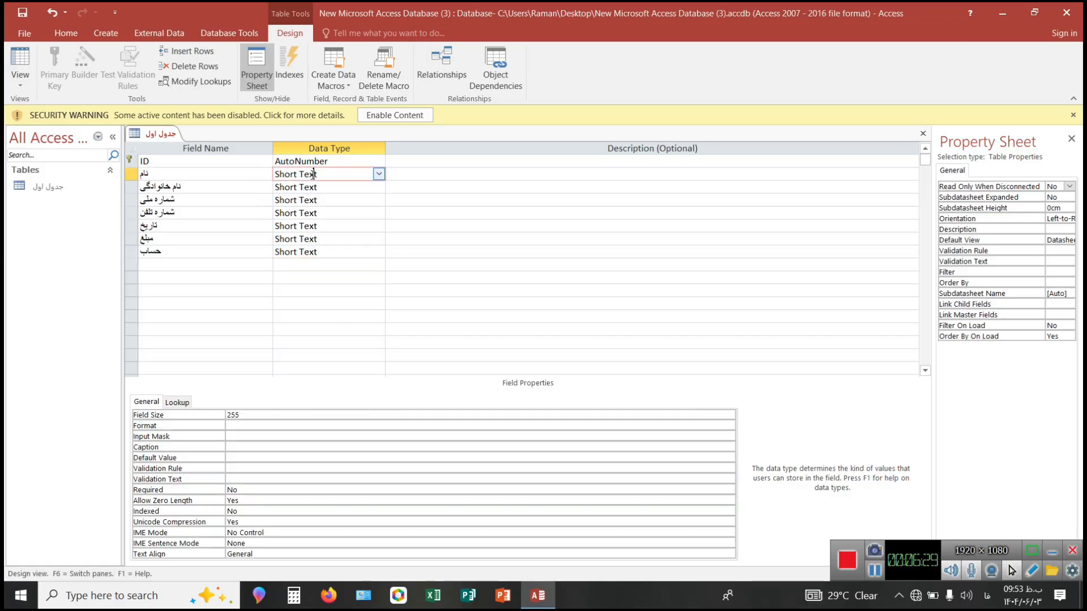
pyautogui.click(378, 175)
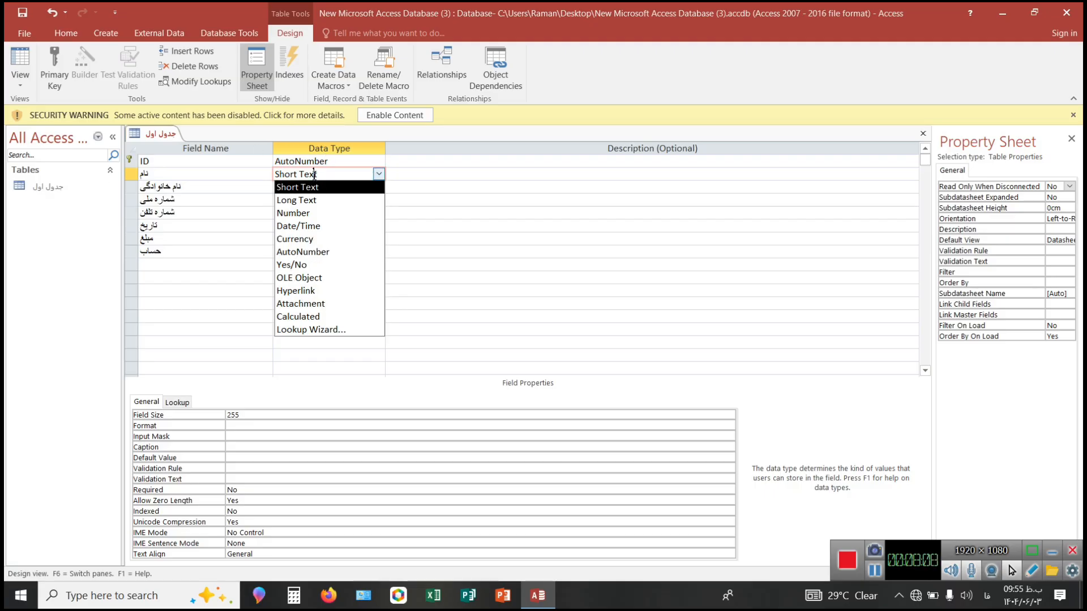
pyautogui.click(202, 200)
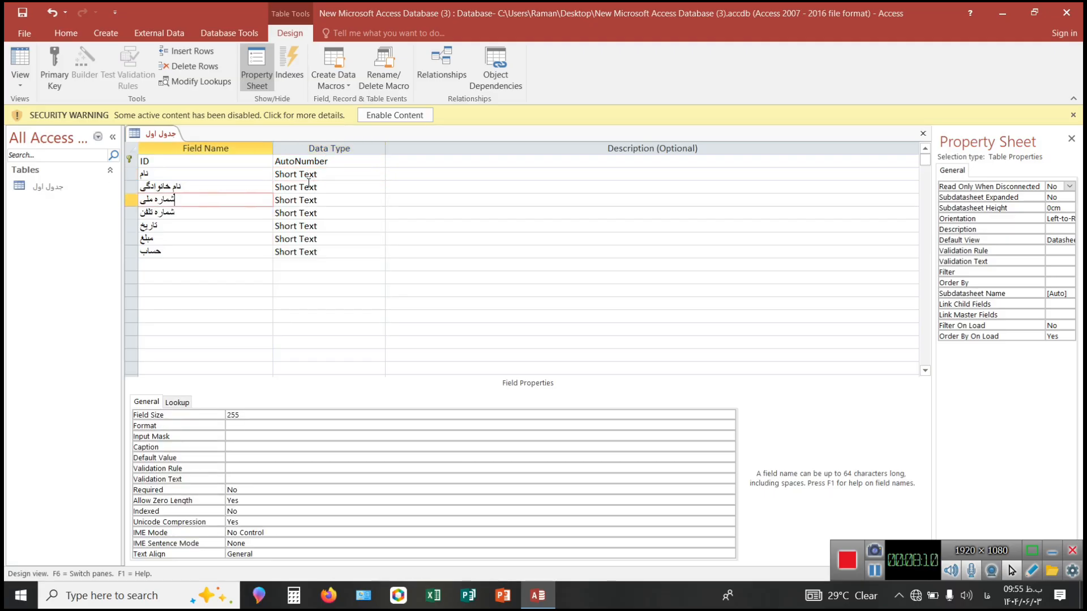
pyautogui.click(309, 184)
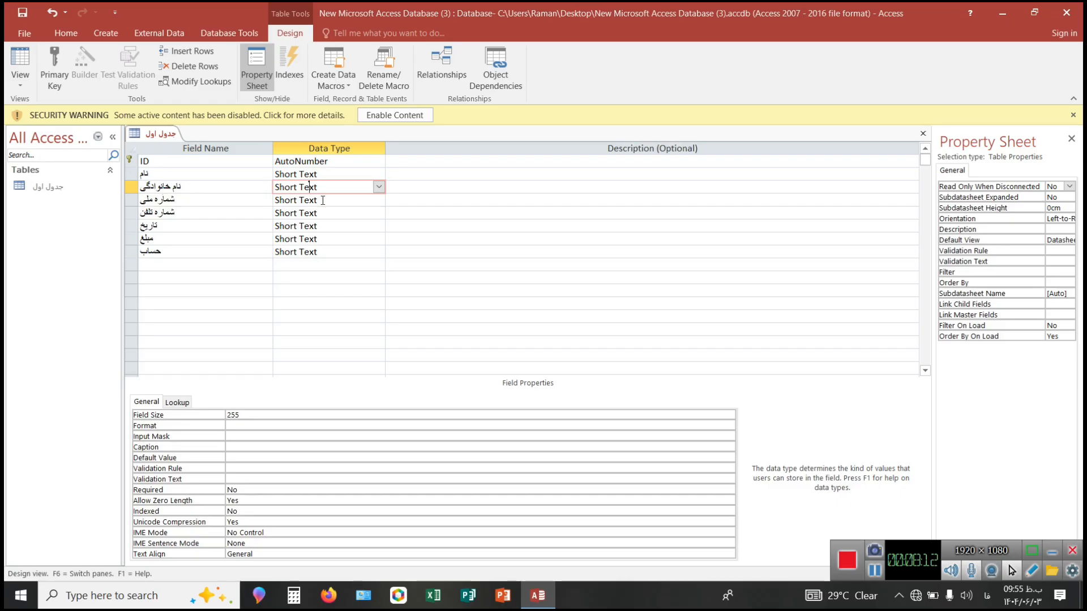
# Set the data type of the "شماره ملی" and "شماره تلفن" fields to Number.
pyautogui.click(294, 204)
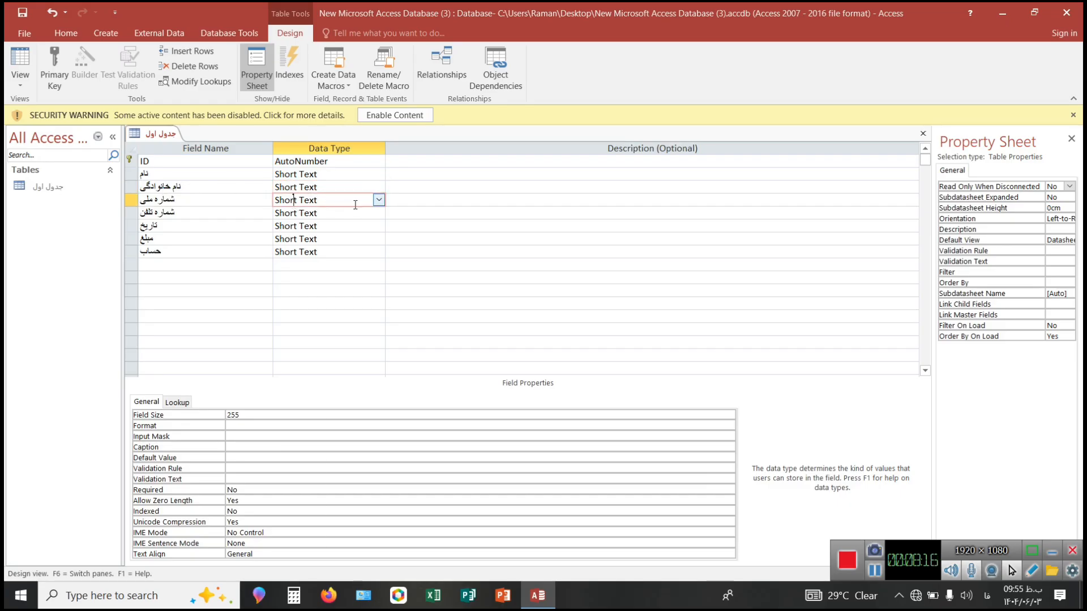
pyautogui.click(378, 199)
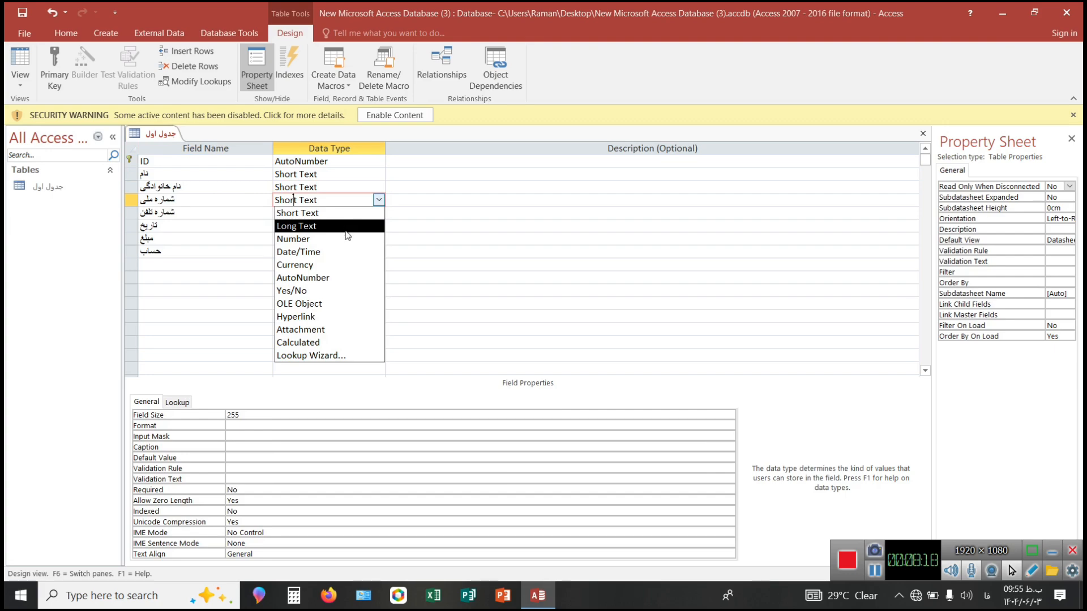
pyautogui.click(347, 238)
pyautogui.click(305, 213)
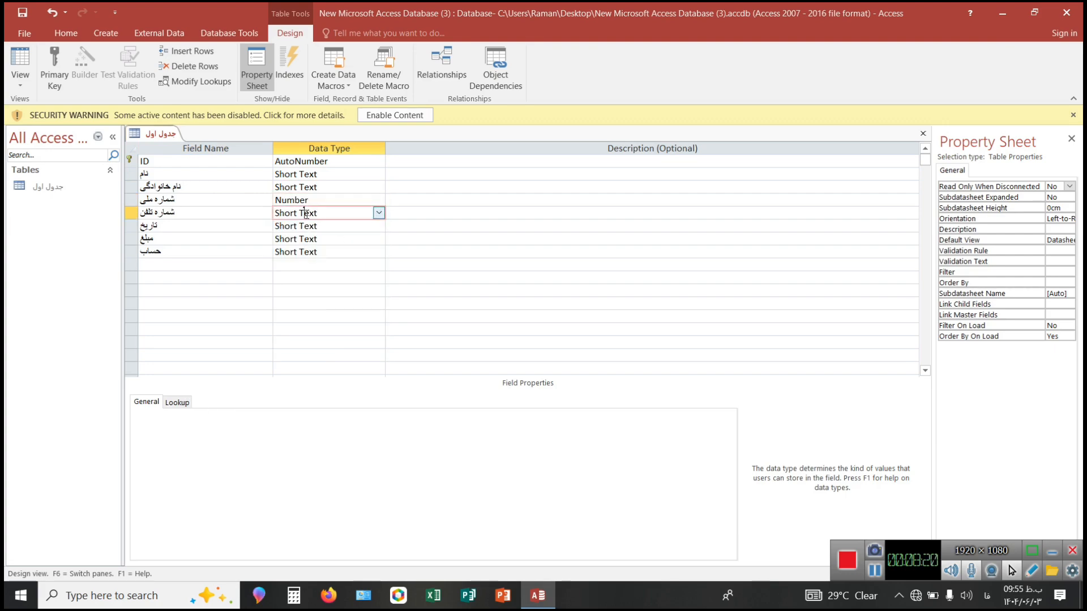
pyautogui.click(378, 213)
pyautogui.click(341, 252)
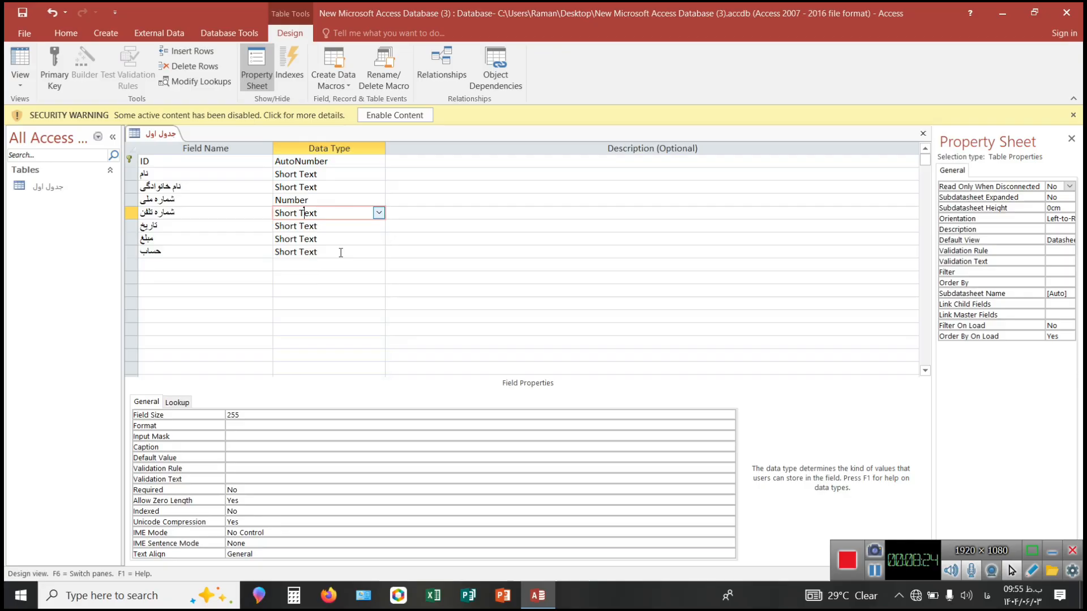
# Set the data type of the "تاریخ" field to Date/Time and of the "مبلغ" field to Currency.
pyautogui.click(306, 225)
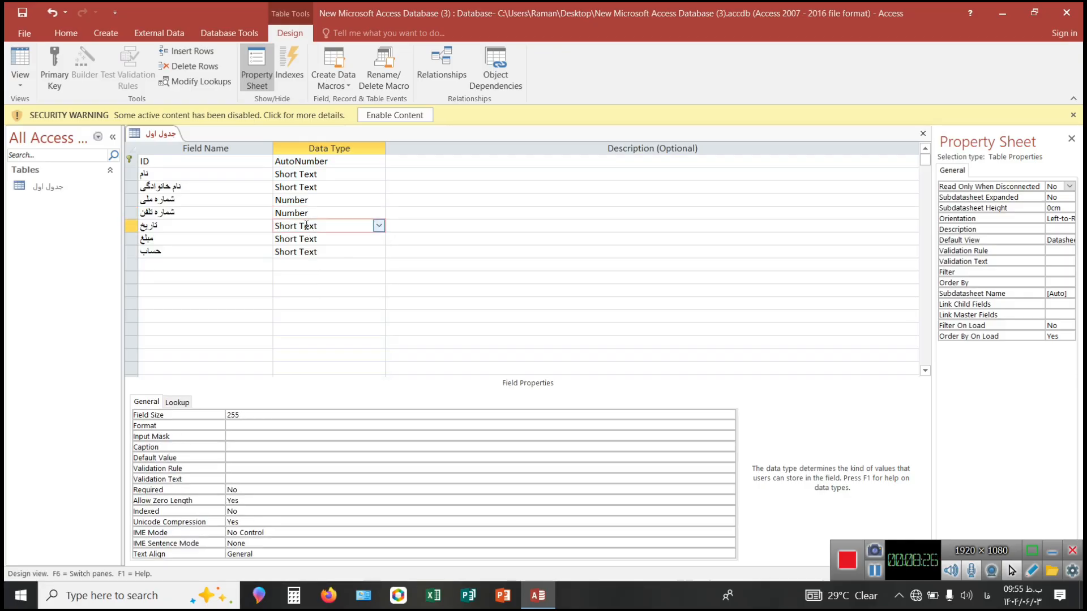
pyautogui.click(378, 225)
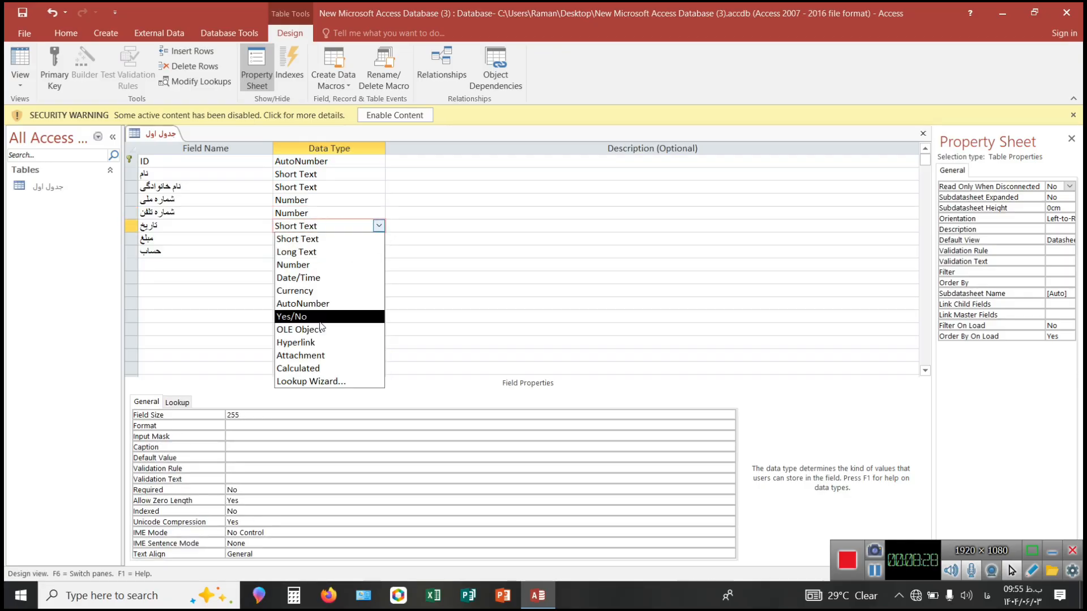
pyautogui.click(317, 277)
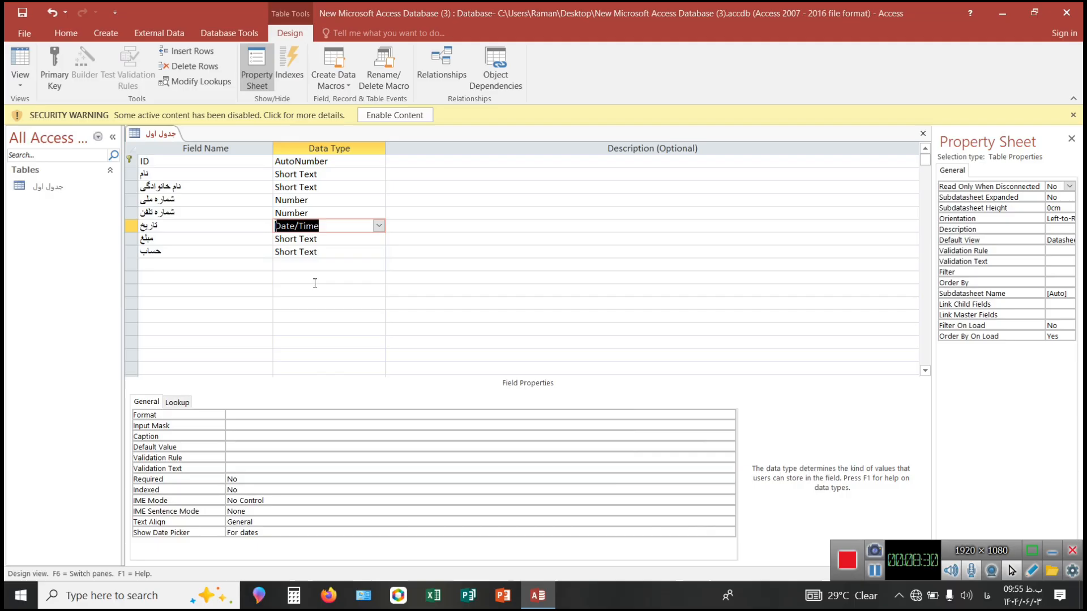
pyautogui.click(314, 238)
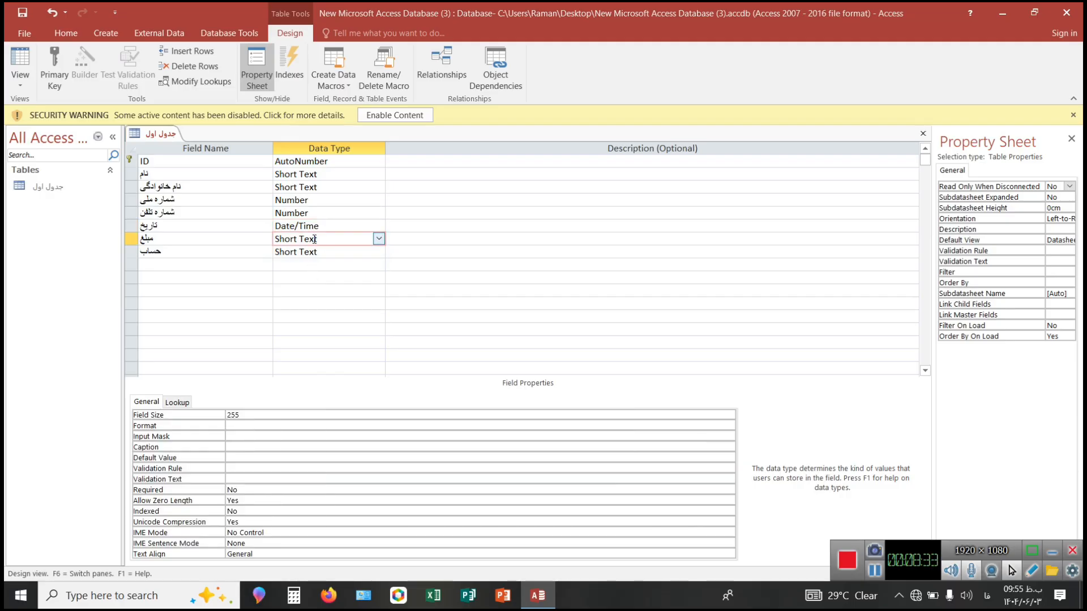
pyautogui.click(378, 239)
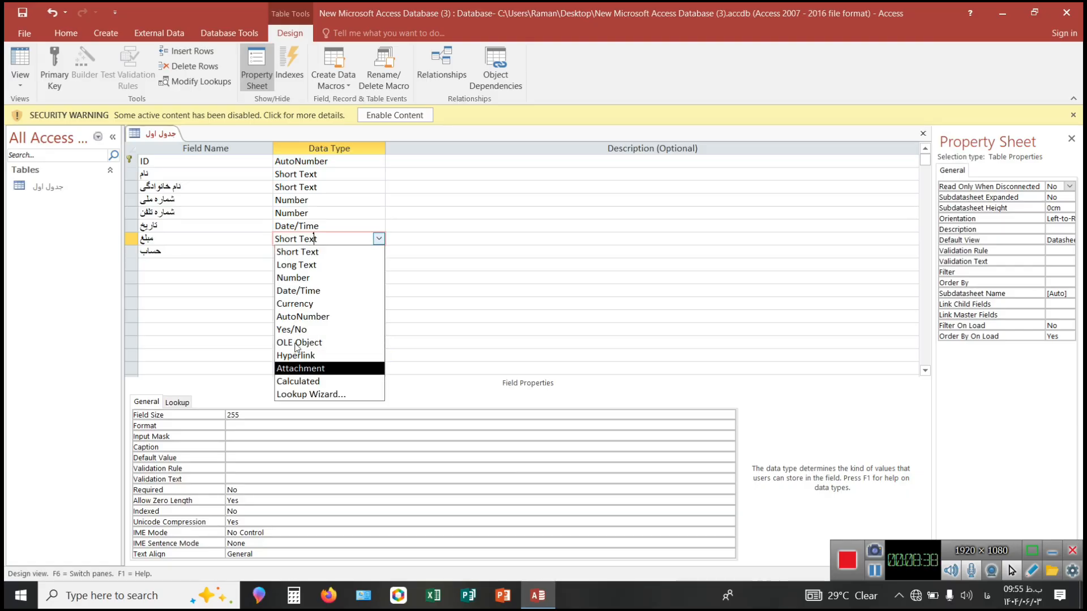
pyautogui.click(298, 304)
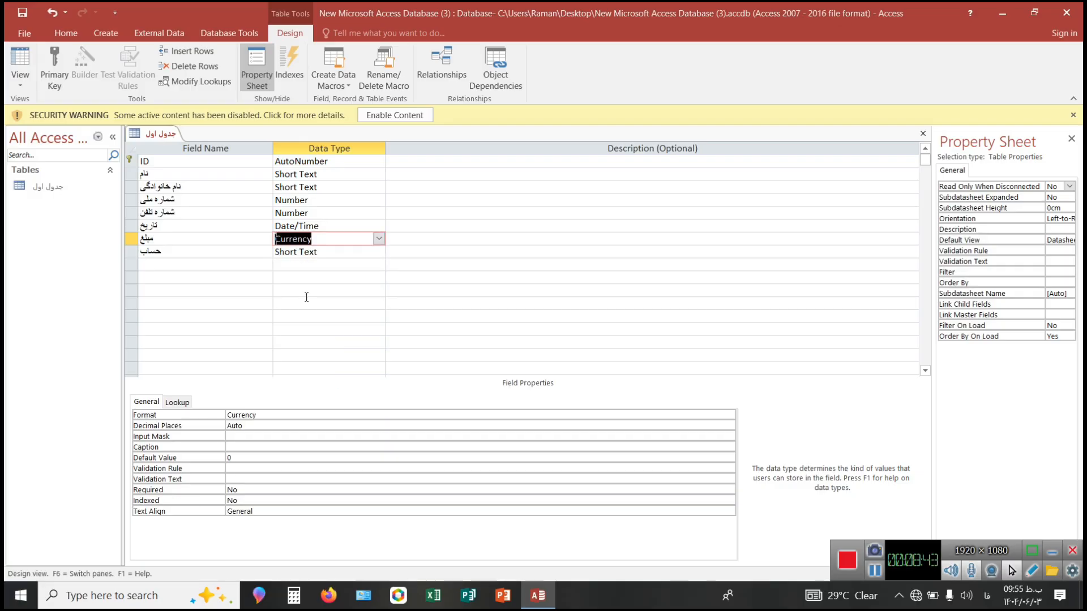
pyautogui.click(295, 254)
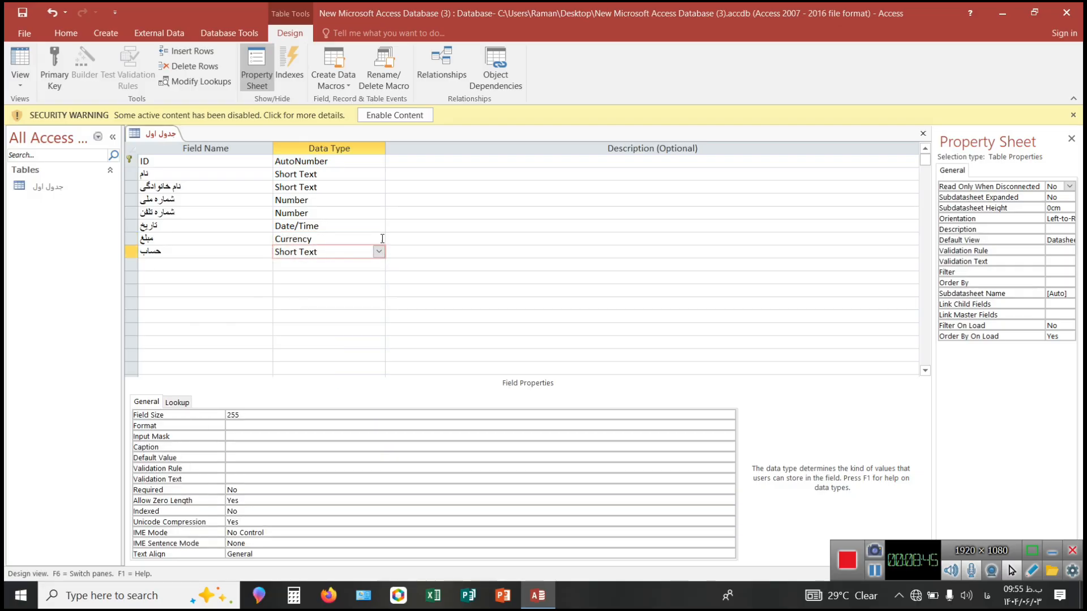
pyautogui.click(378, 264)
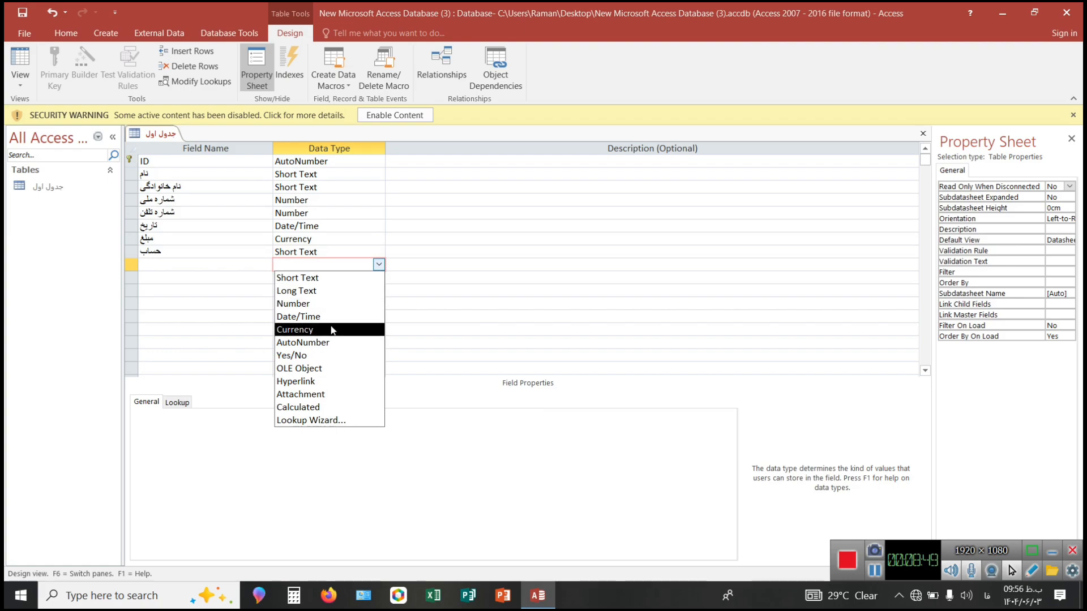
pyautogui.click(334, 355)
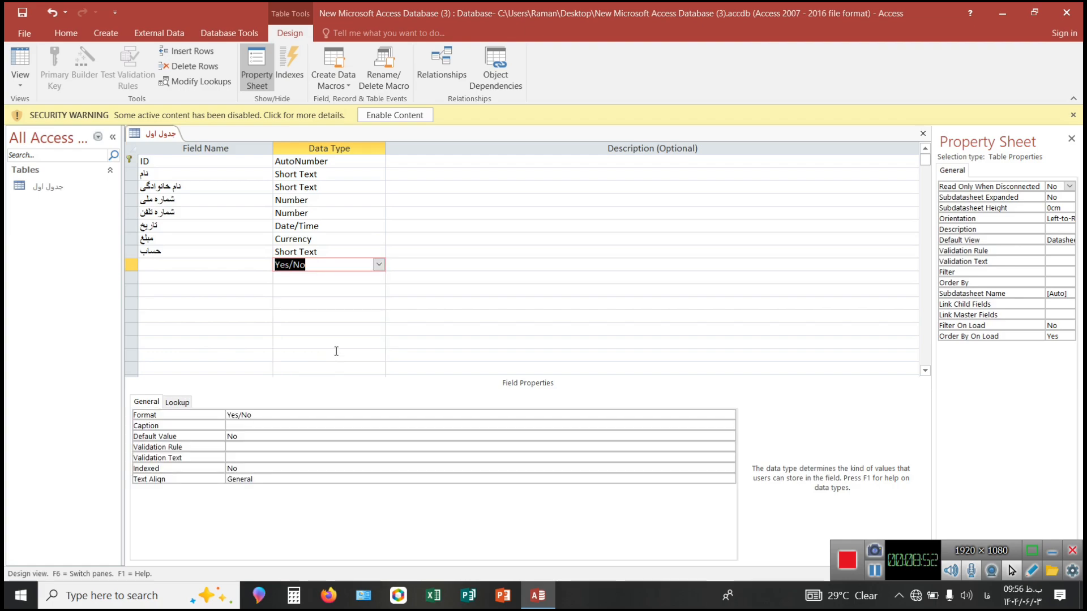
pyautogui.press('BackSpace')
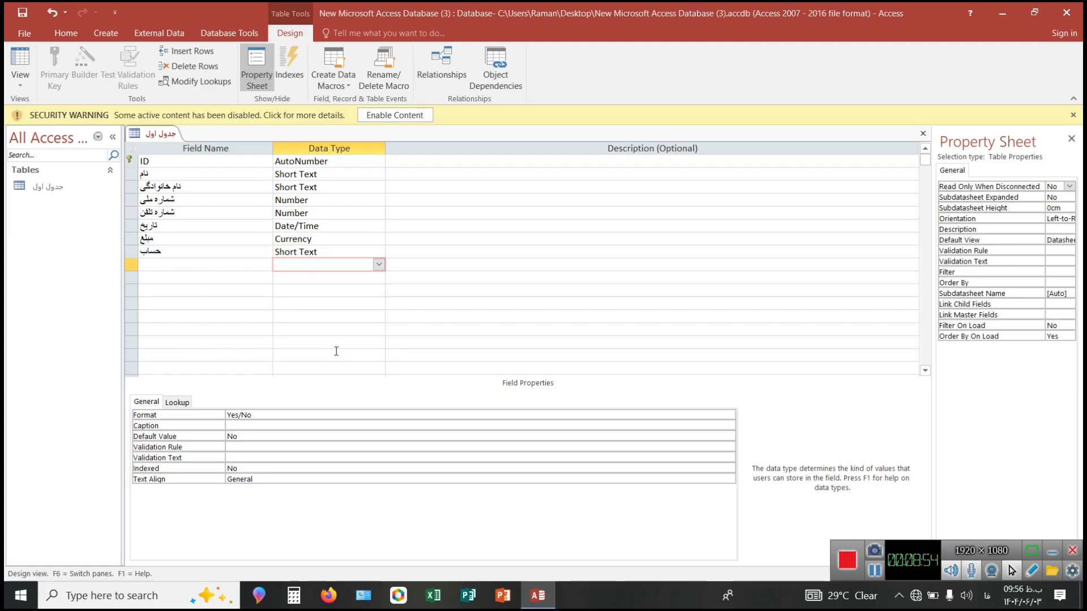
pyautogui.click(285, 256)
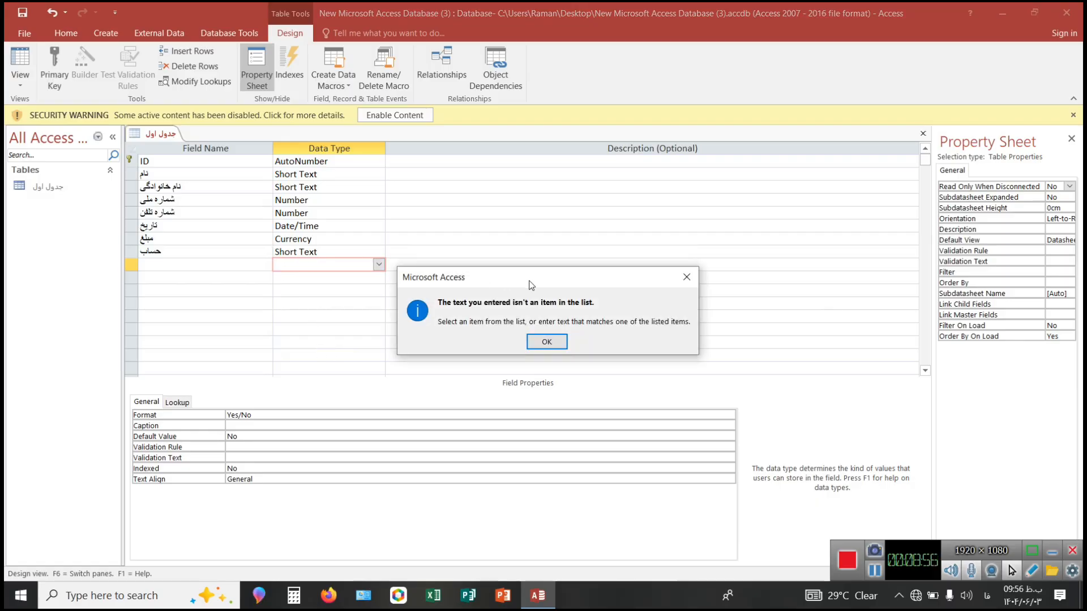
pyautogui.click(686, 277)
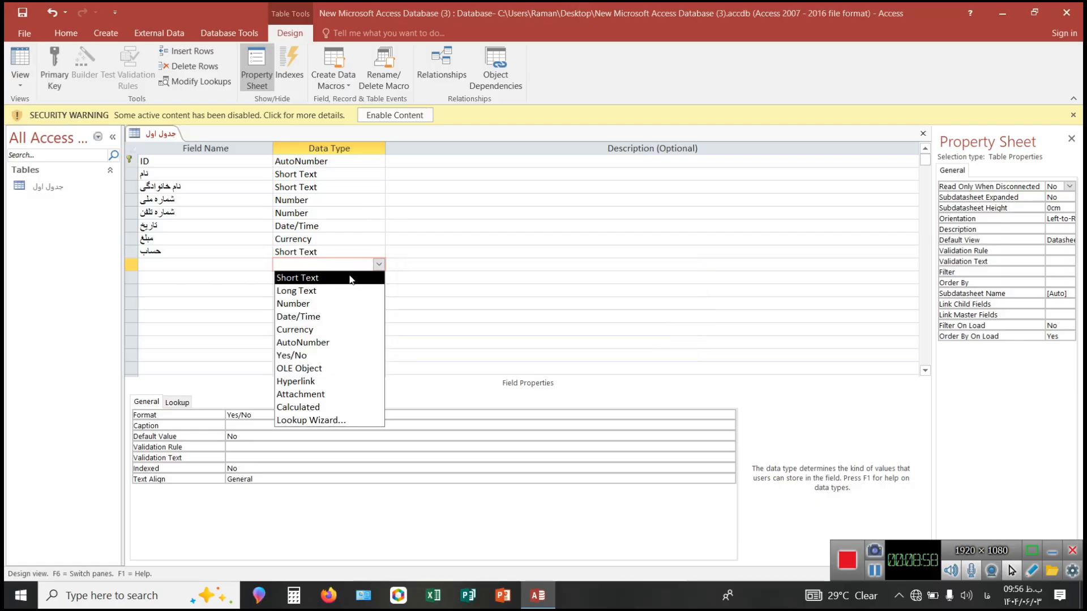
pyautogui.click(342, 245)
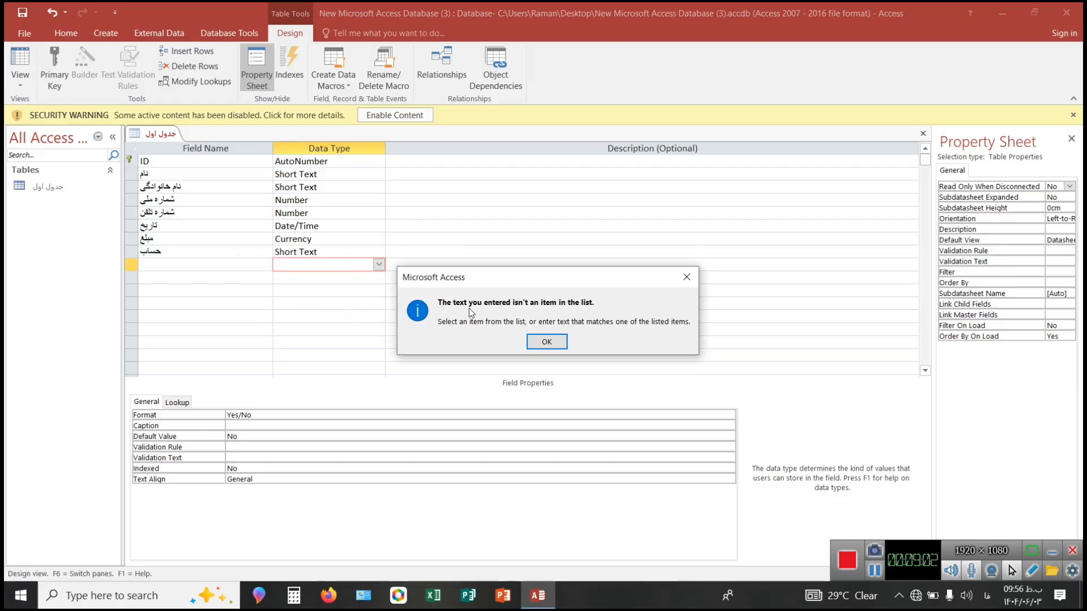
pyautogui.click(557, 340)
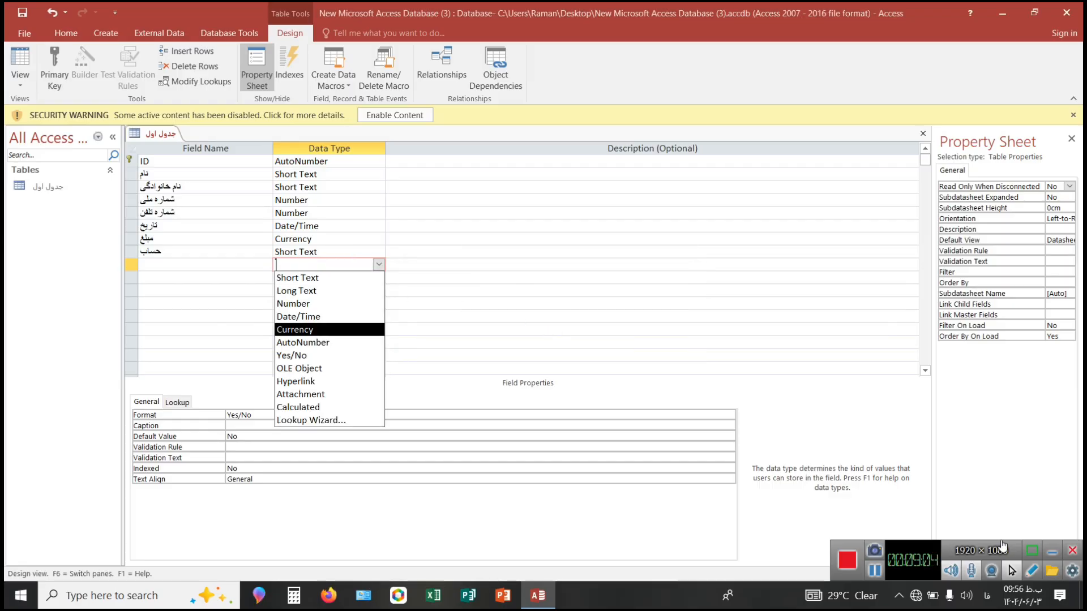
pyautogui.click(874, 572)
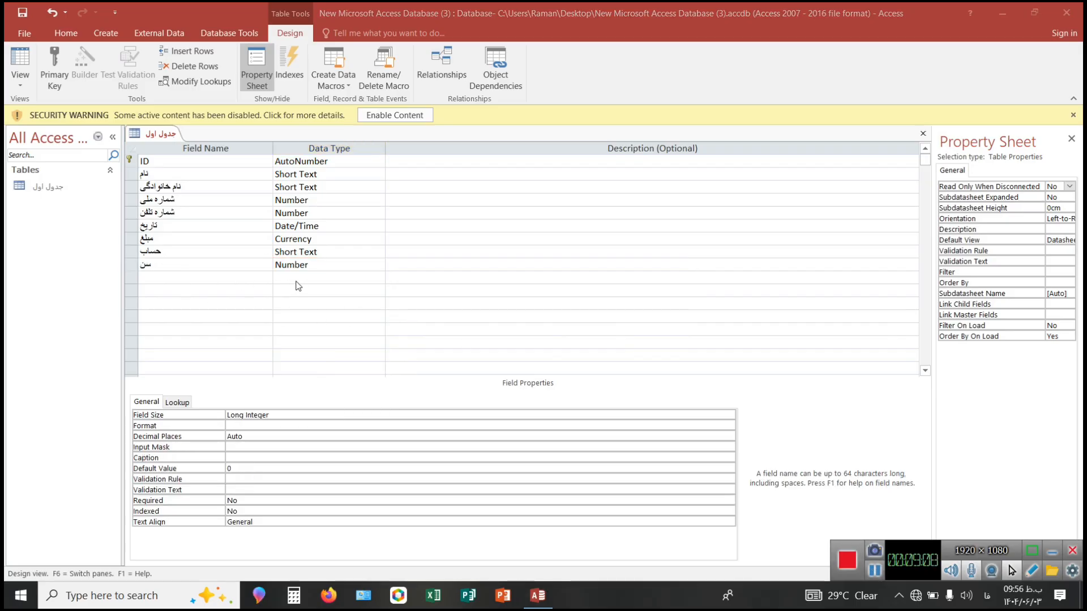
# Set the data type of the "حساب" field to Yes/No, and display the ID field's properties.
pyautogui.click(298, 252)
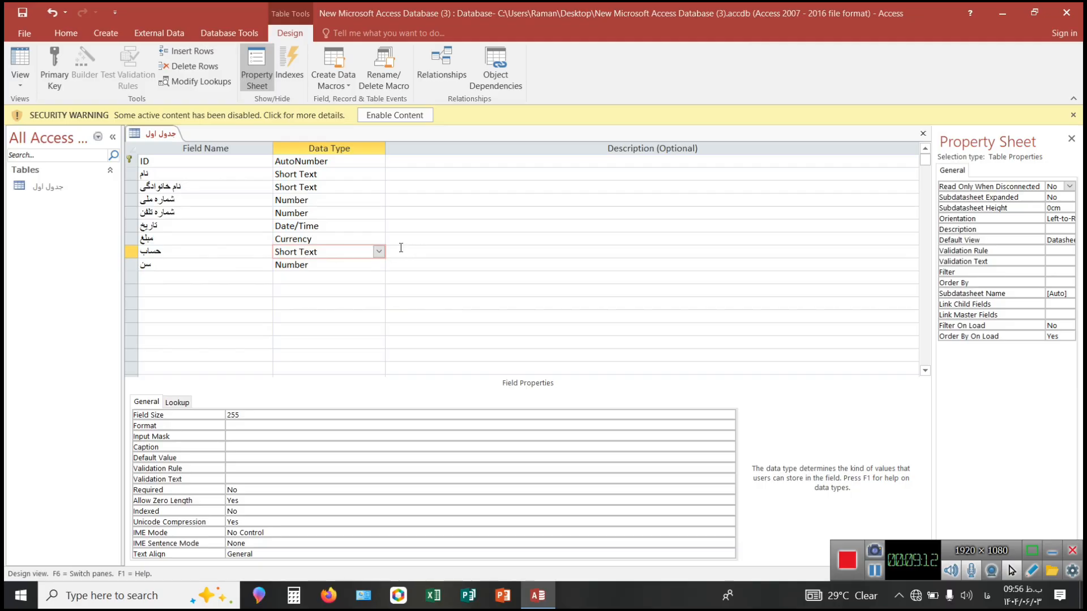
pyautogui.click(378, 252)
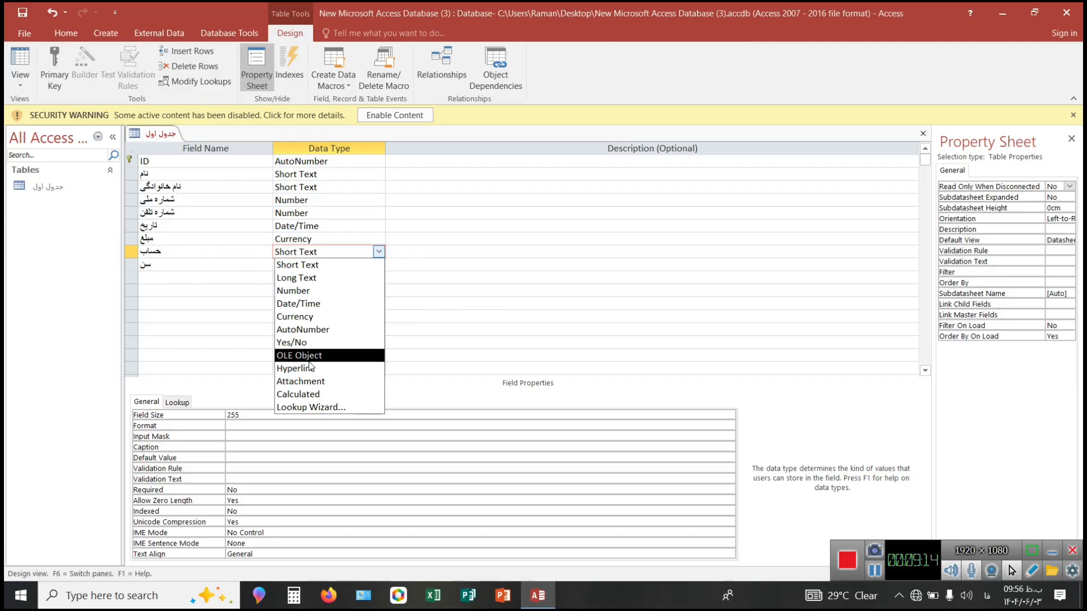
pyautogui.click(297, 343)
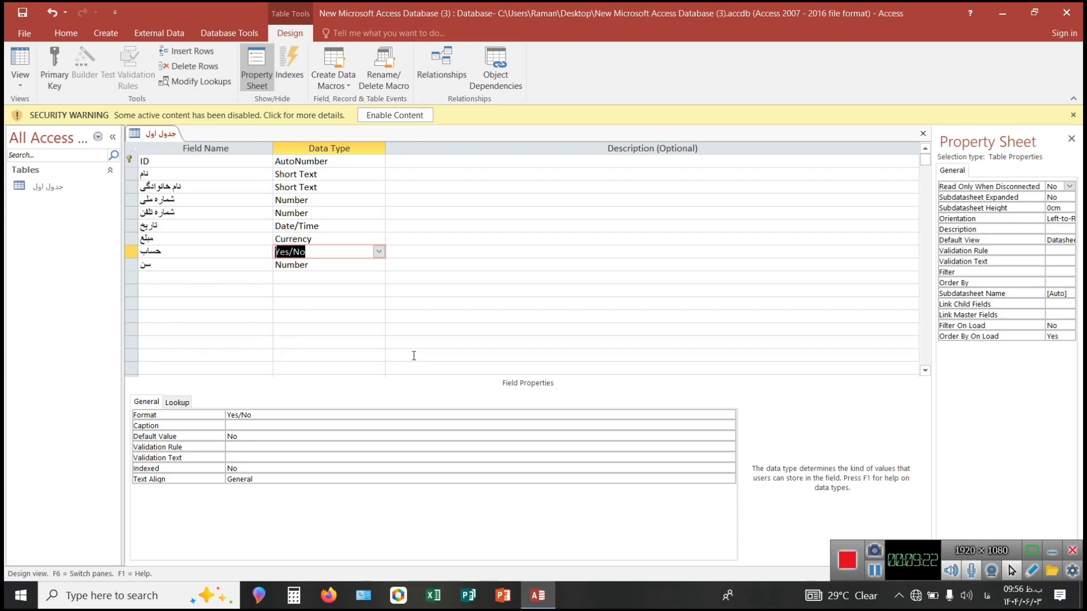
pyautogui.click(308, 318)
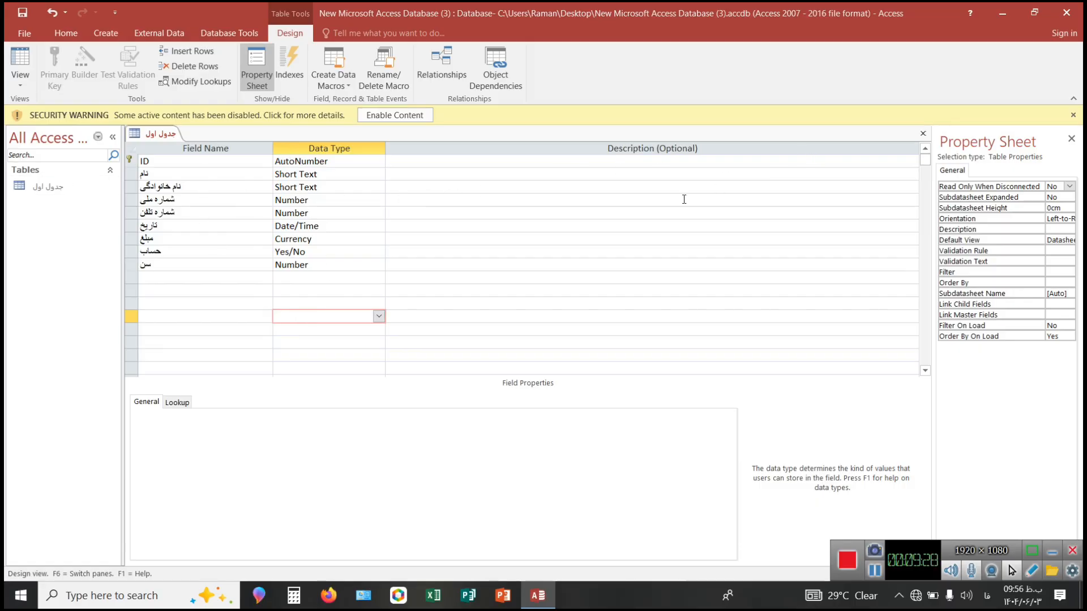
pyautogui.click(309, 199)
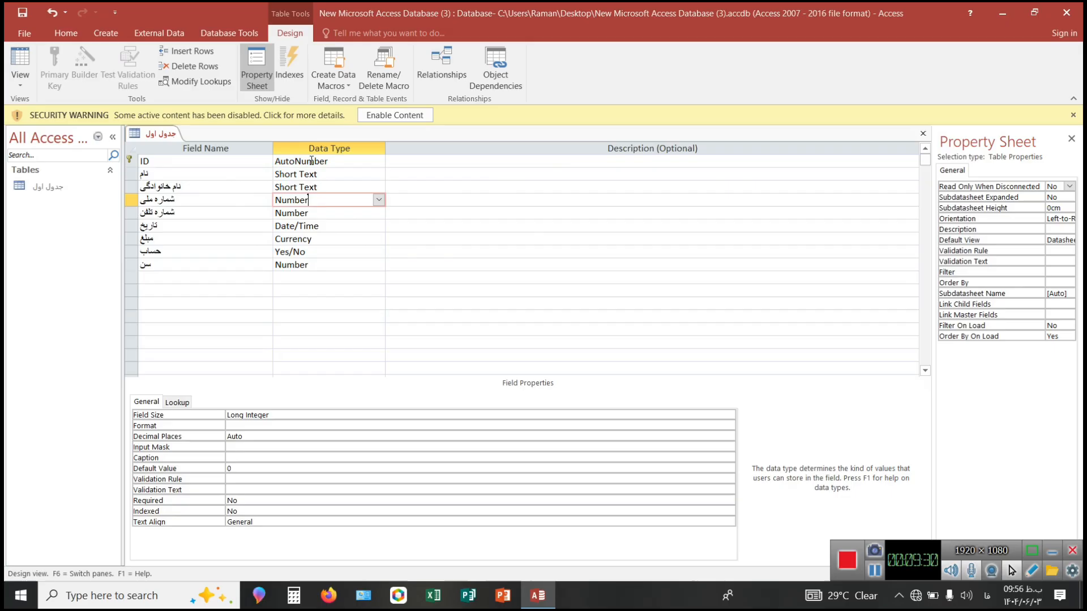
pyautogui.click(312, 161)
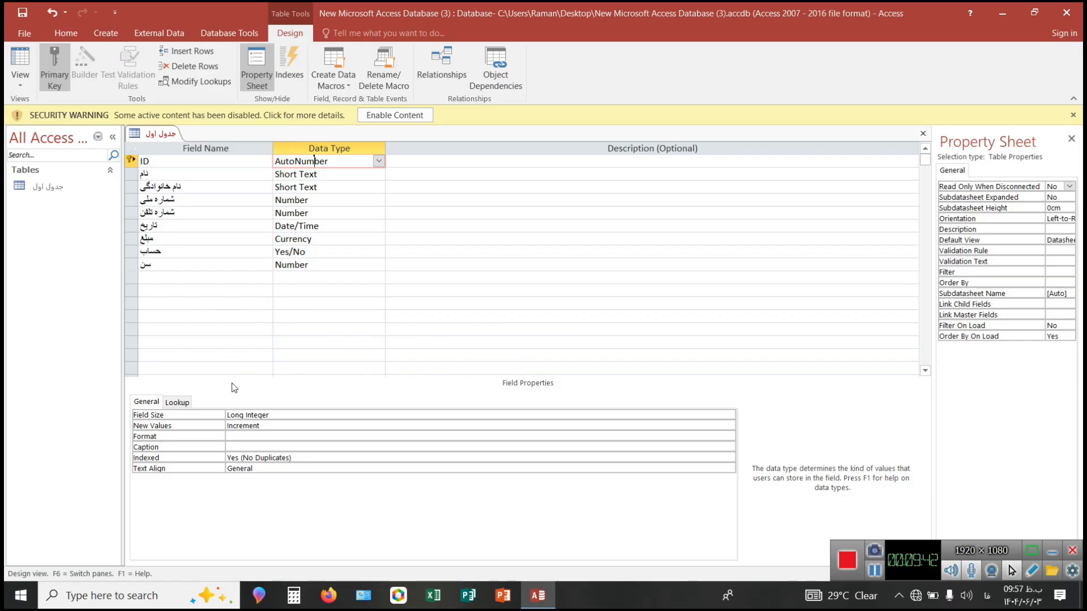
# Set the Field Size of the "نام" field to 10.
pyautogui.click(219, 178)
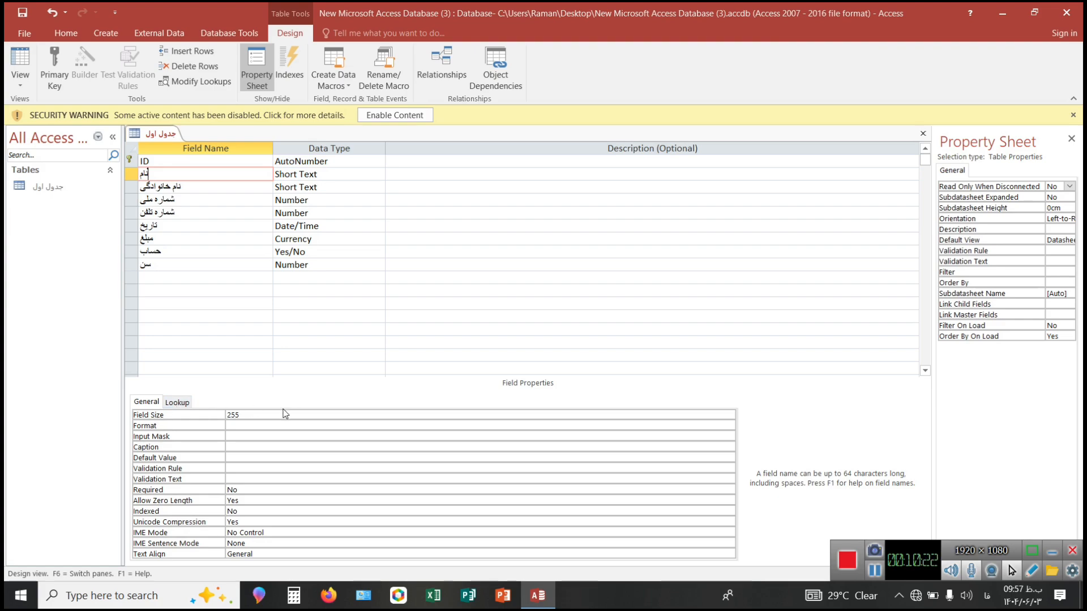
pyautogui.click(245, 413)
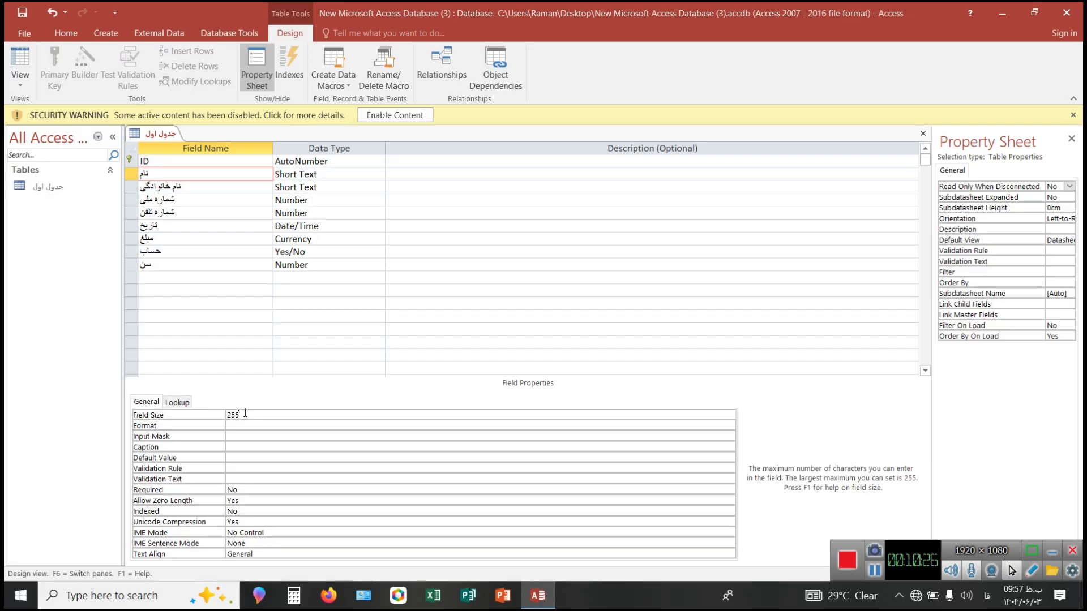
pyautogui.press('BackSpace')
pyautogui.press('BackSpace')
pyautogui.press('BackSpace')
pyautogui.write('0')
pyautogui.press('BackSpace')
pyautogui.write('10')
pyautogui.click(242, 439)
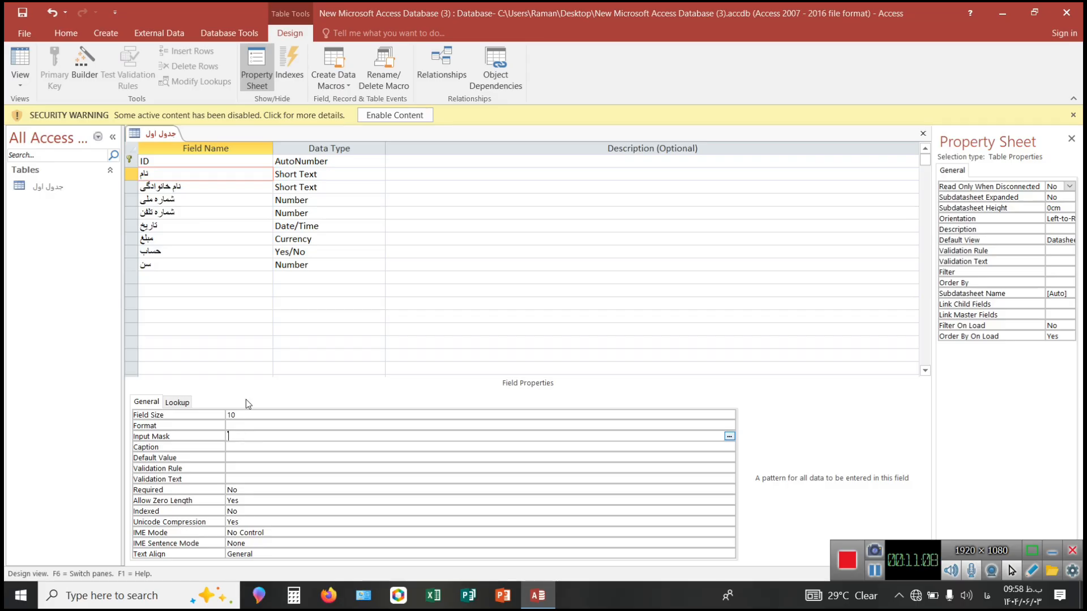
# Try 000000 and LLLL as the input mask of the "شماره ملی" field, and clear the mask again.
pyautogui.click(158, 200)
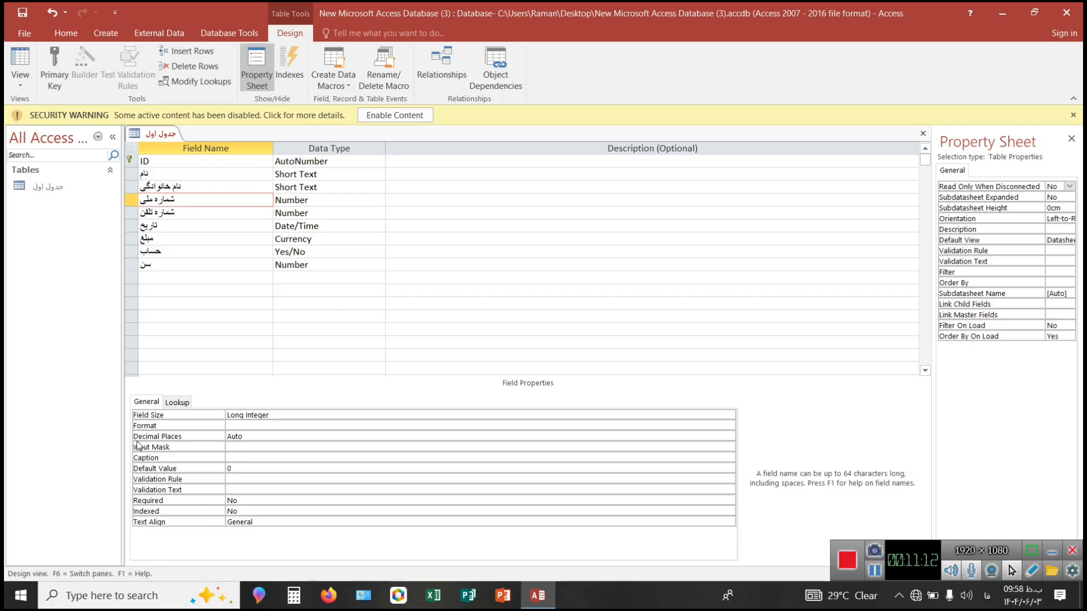
pyautogui.click(231, 447)
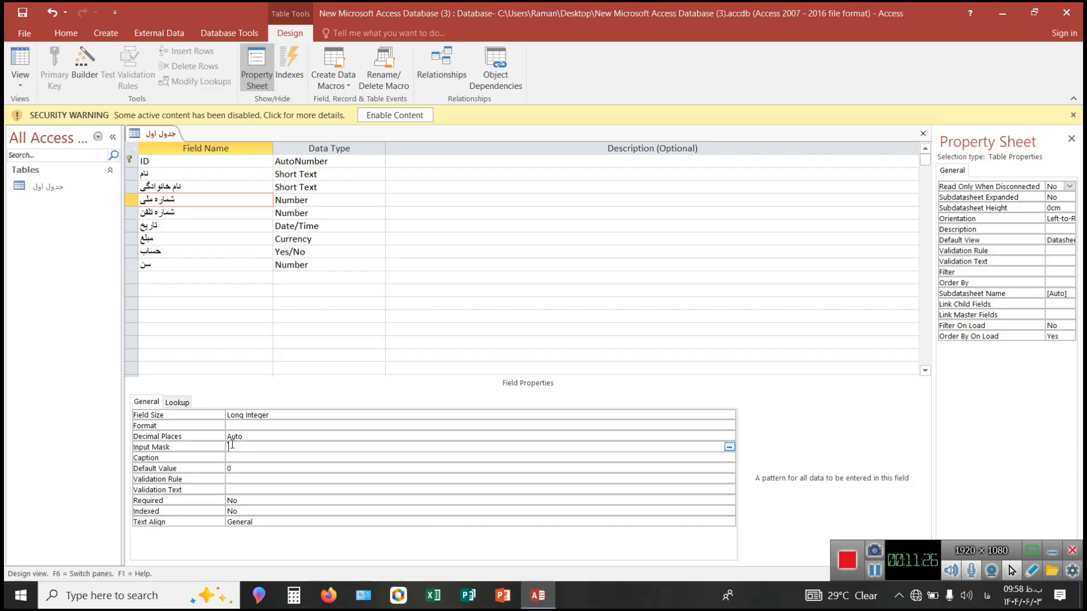
pyautogui.write('000000')
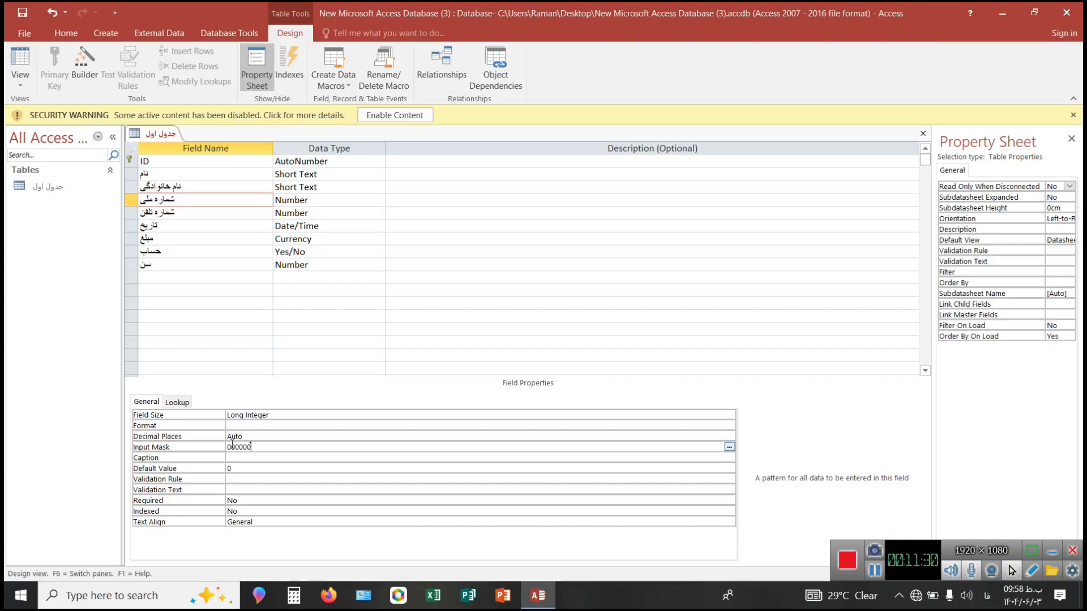
pyautogui.press('BackSpace')
pyautogui.press('BackSpace')
pyautogui.press('BackSpace')
pyautogui.press('BackSpace')
pyautogui.press('BackSpace')
pyautogui.press('BackSpace')
pyautogui.hotkey('shift', 'alt')
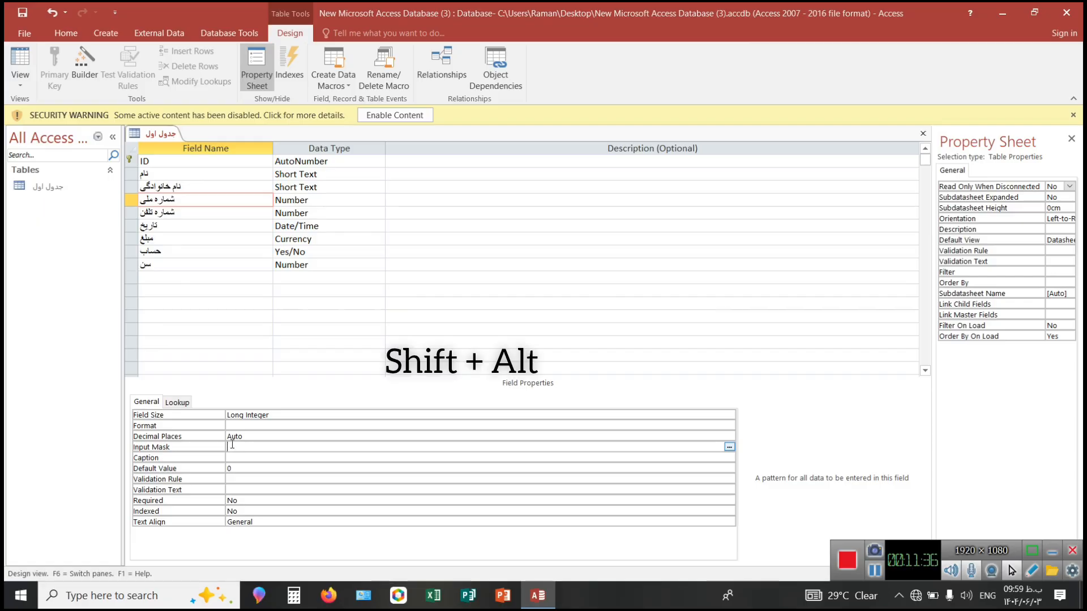
pyautogui.write('LLLL')
pyautogui.press('BackSpace')
pyautogui.press('BackSpace')
pyautogui.press('BackSpace')
pyautogui.press('BackSpace')
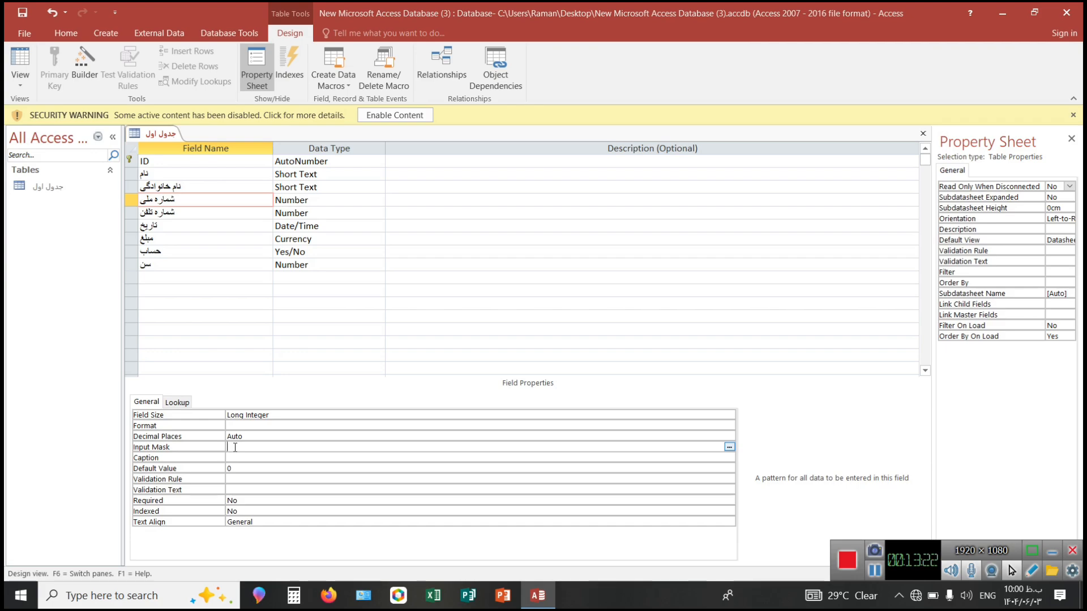
pyautogui.write('0000000')
pyautogui.press('BackSpace')
pyautogui.press('BackSpace')
pyautogui.press('BackSpace')
pyautogui.press('BackSpace')
pyautogui.press('BackSpace')
pyautogui.press('BackSpace')
pyautogui.press('BackSpace')
pyautogui.write('00000000000')
pyautogui.click(290, 457)
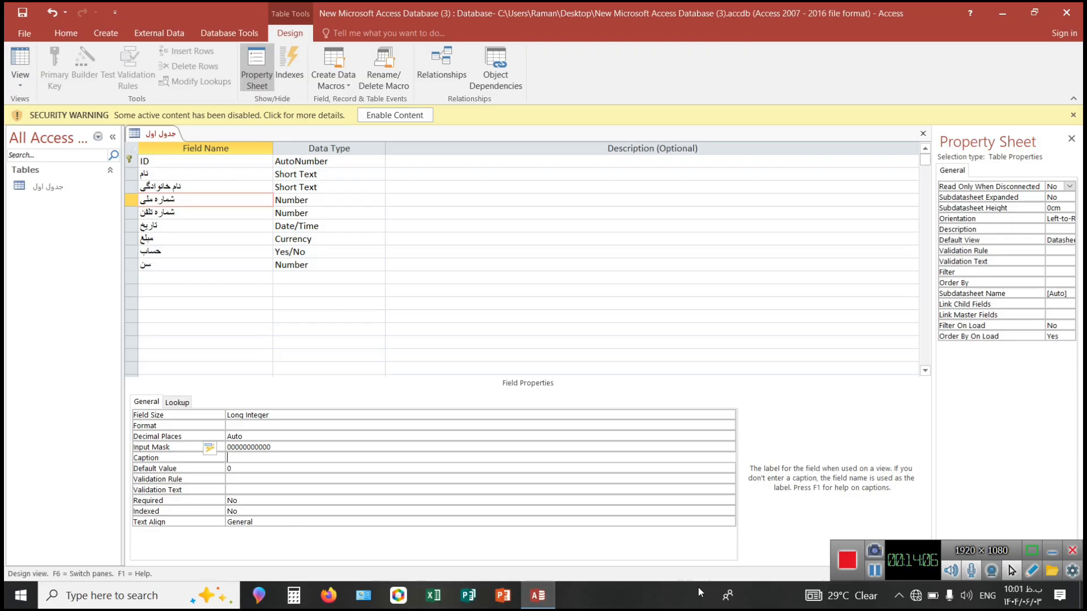
pyautogui.click(876, 581)
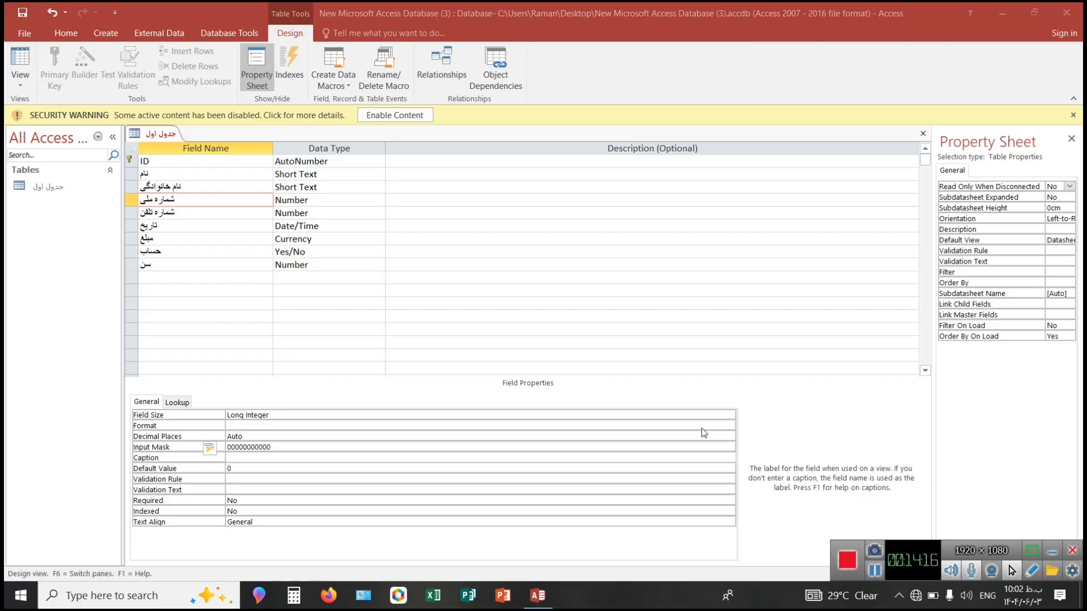
# Set a Persian first name as the Default Value of the "نام" field.
pyautogui.click(171, 173)
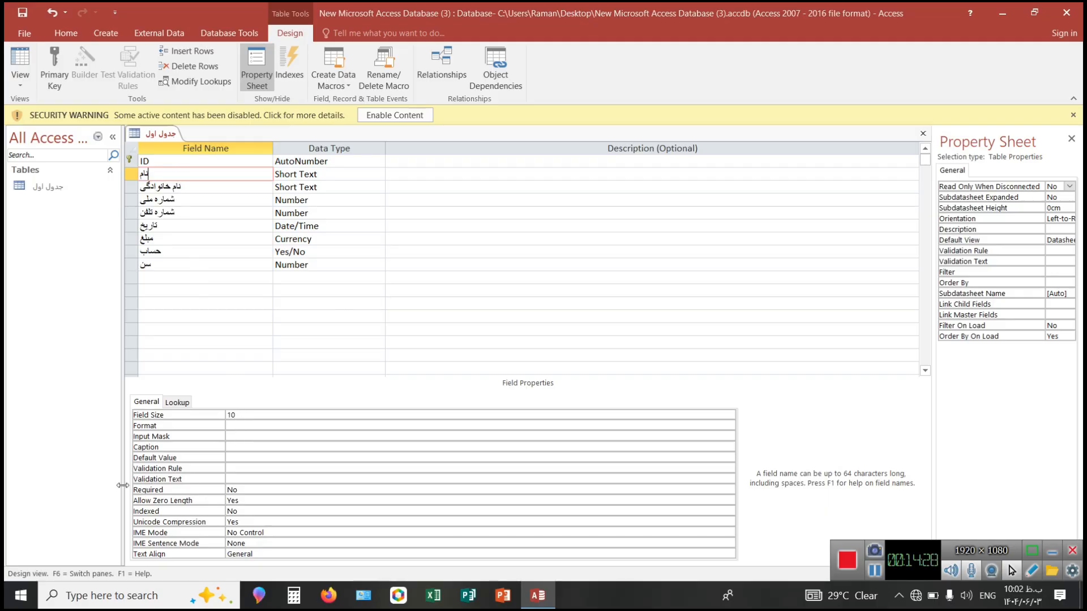
pyautogui.click(233, 457)
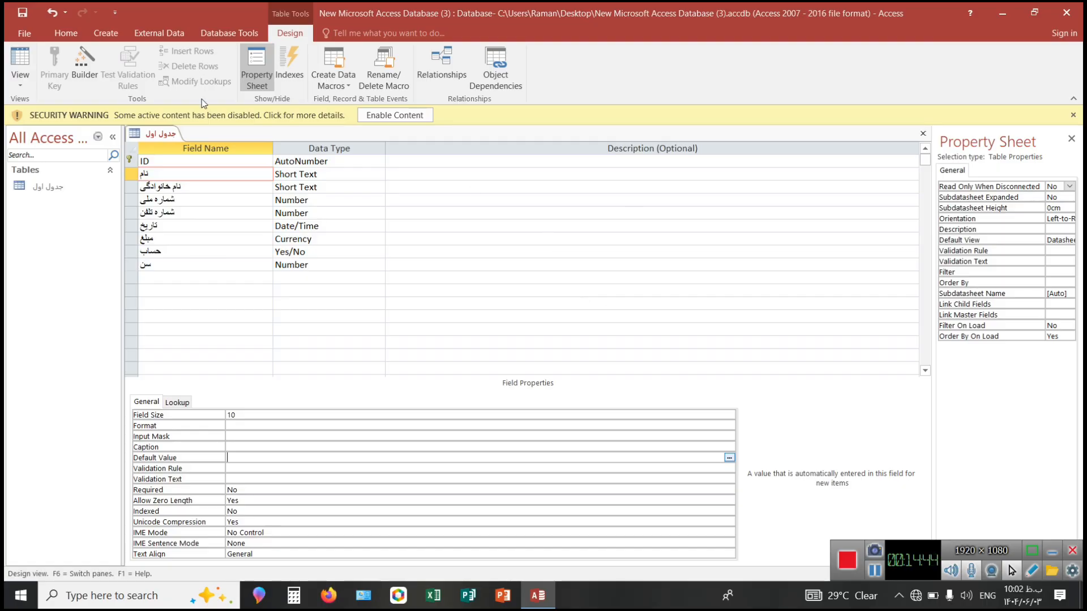
pyautogui.rightClick(150, 137)
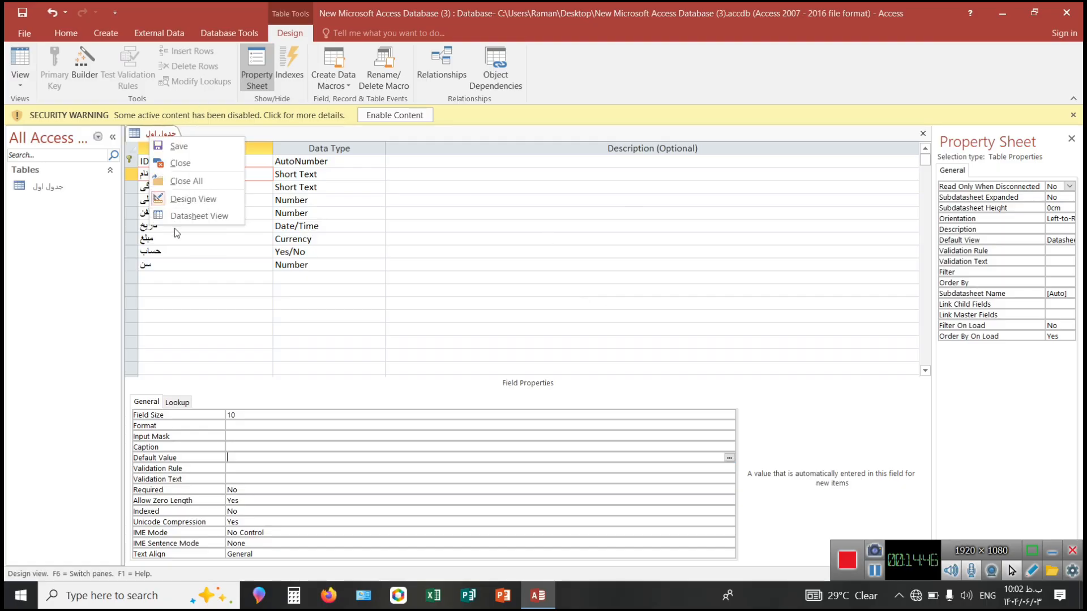
pyautogui.click(230, 263)
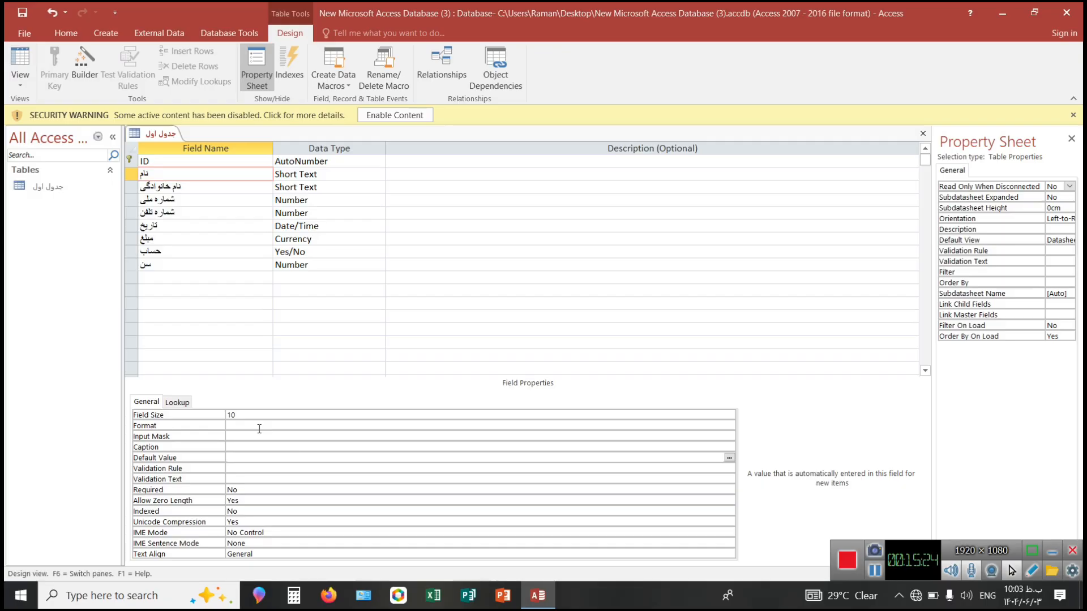
pyautogui.write('lp')
pyautogui.hotkey('alt', 'shift')
pyautogui.press('BackSpace')
pyautogui.press('BackSpace')
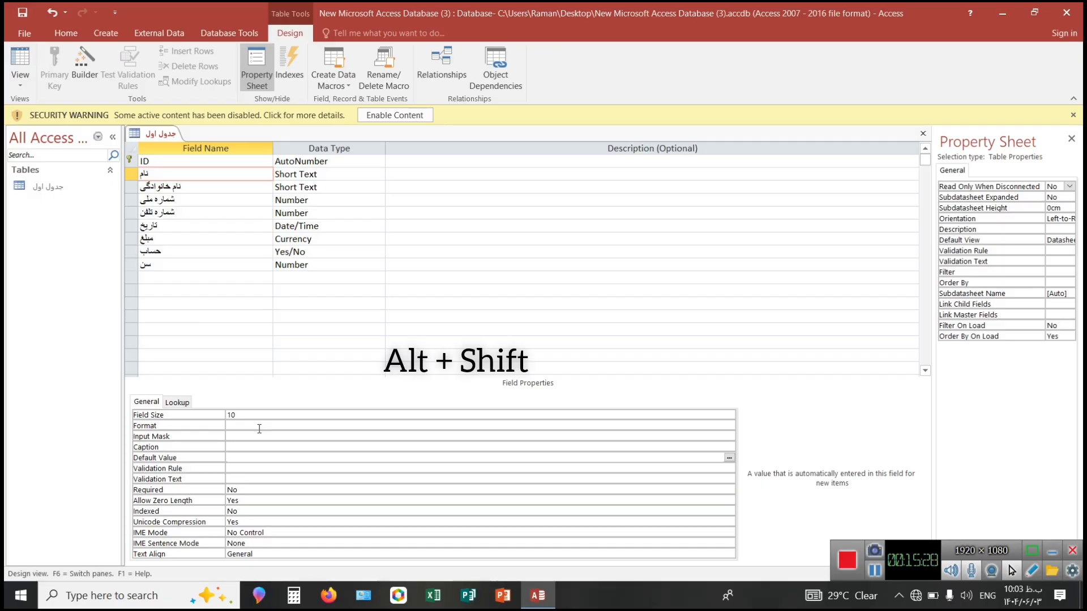
pyautogui.hotkey('alt', 'shift')
pyautogui.write('محمد')
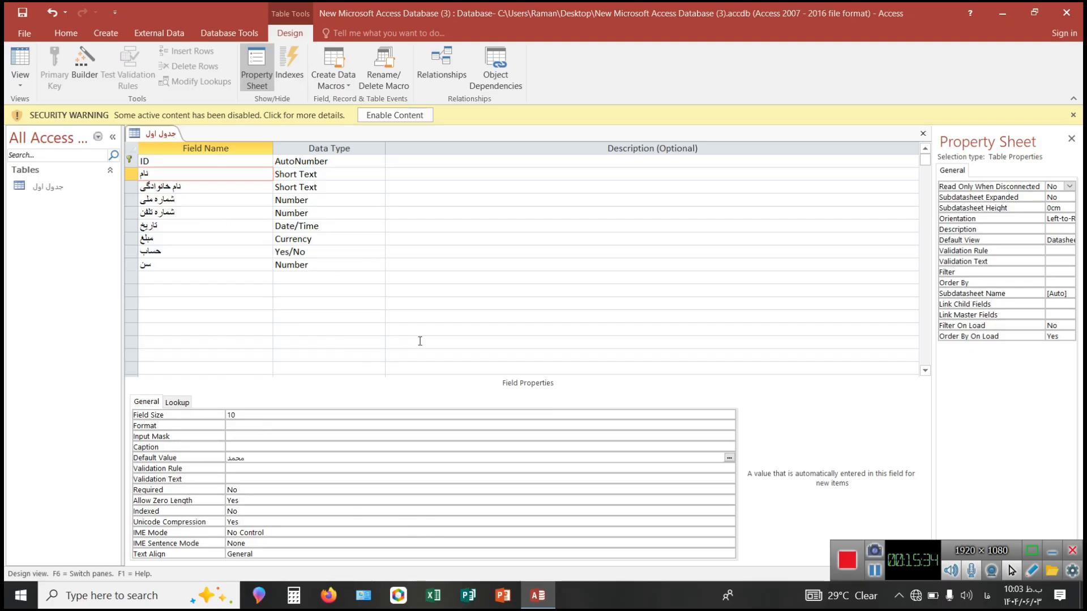
# Save the table, check the "نام" field's default value in Datasheet View, and return to Design View.
pyautogui.rightClick(148, 133)
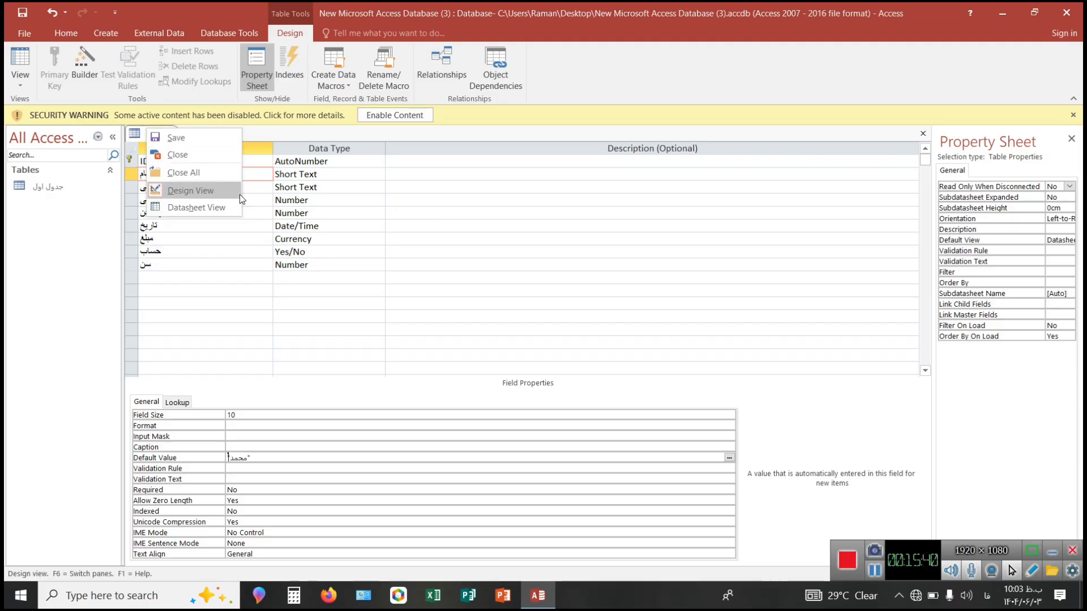
pyautogui.click(209, 208)
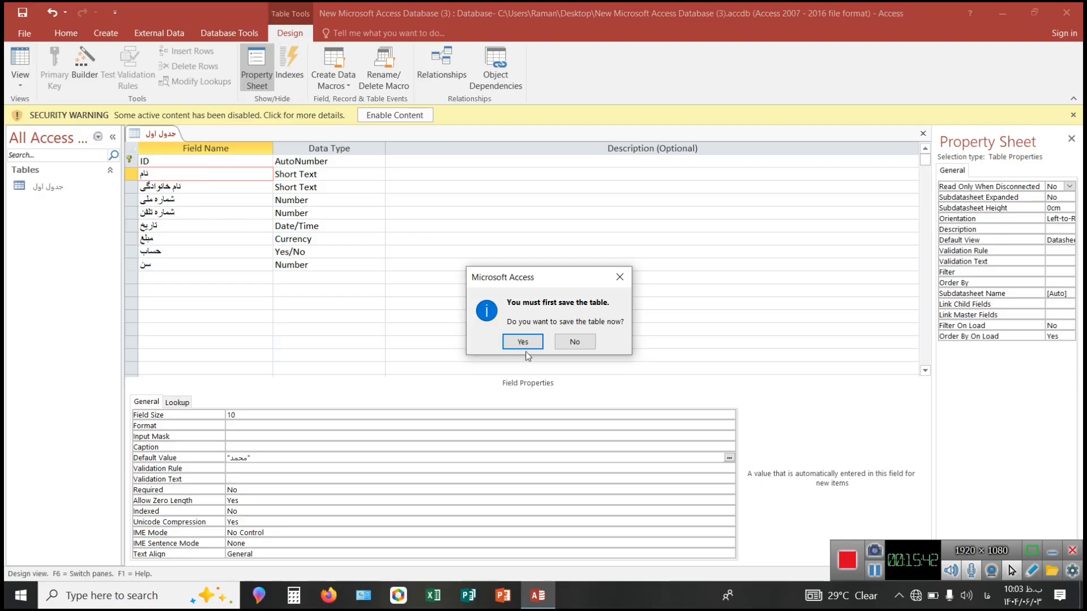
pyautogui.click(513, 343)
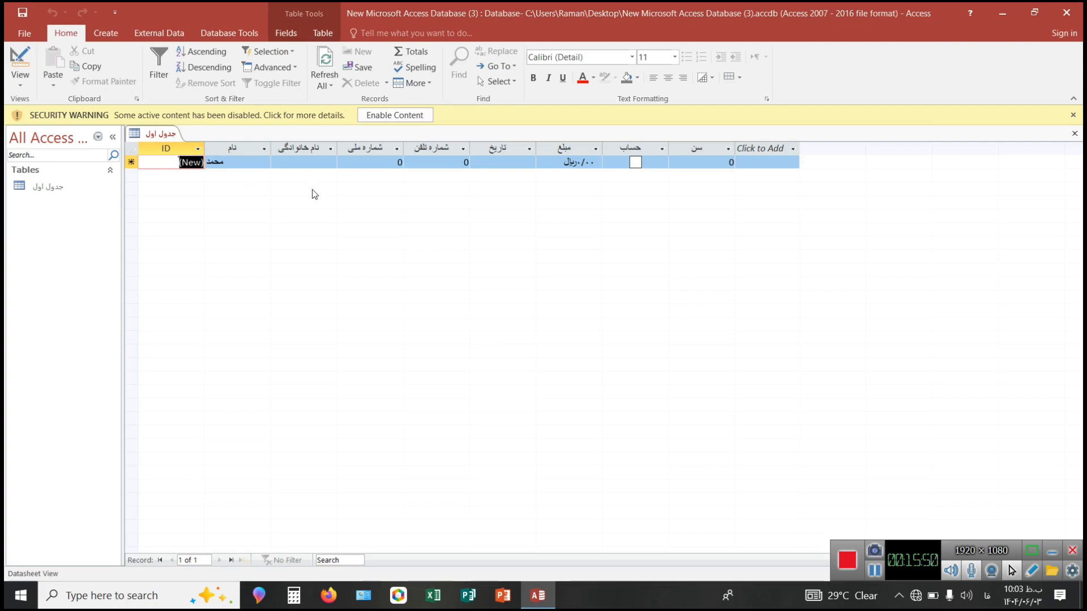
pyautogui.press('Tab')
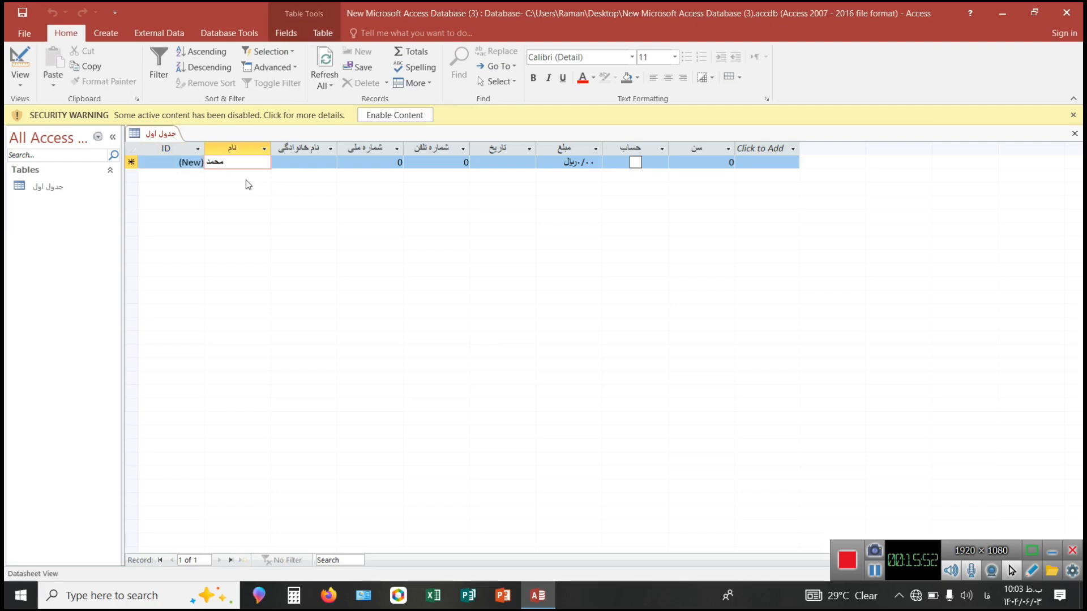
pyautogui.press('Tab')
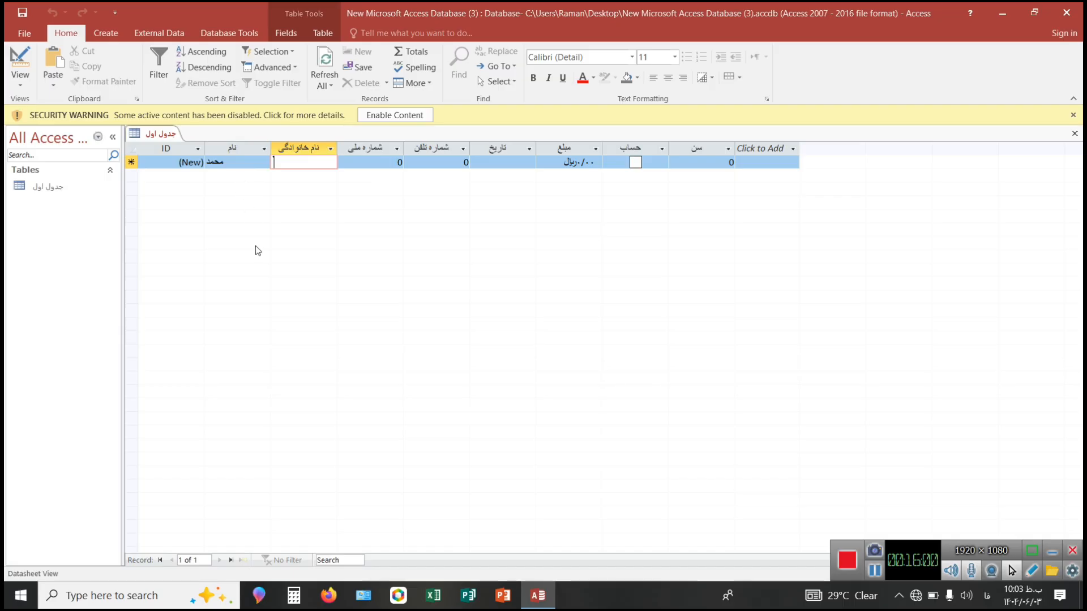
pyautogui.rightClick(161, 132)
pyautogui.click(205, 192)
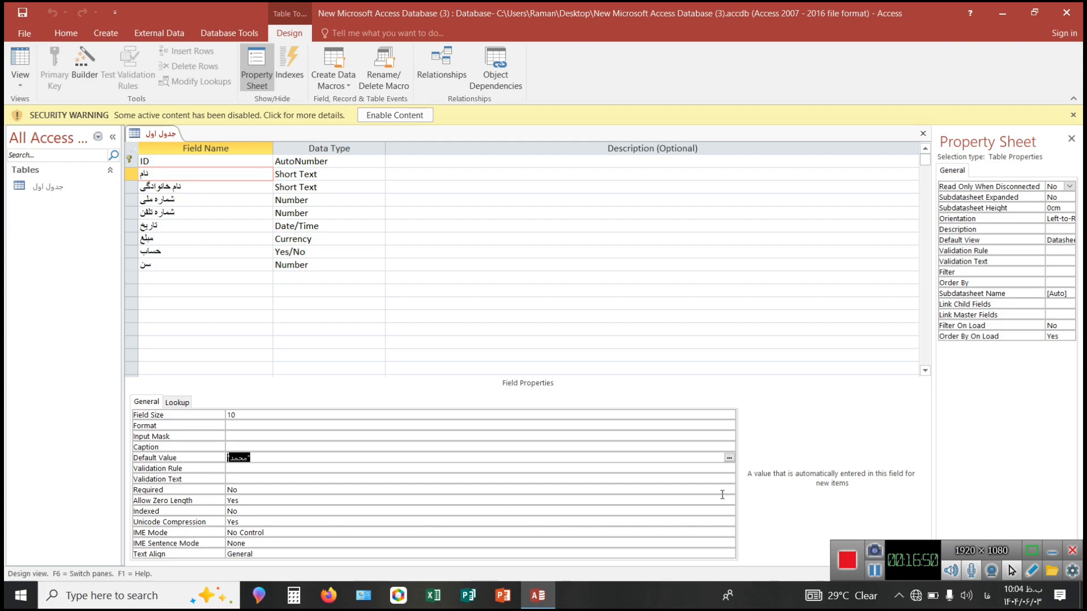
pyautogui.click(876, 569)
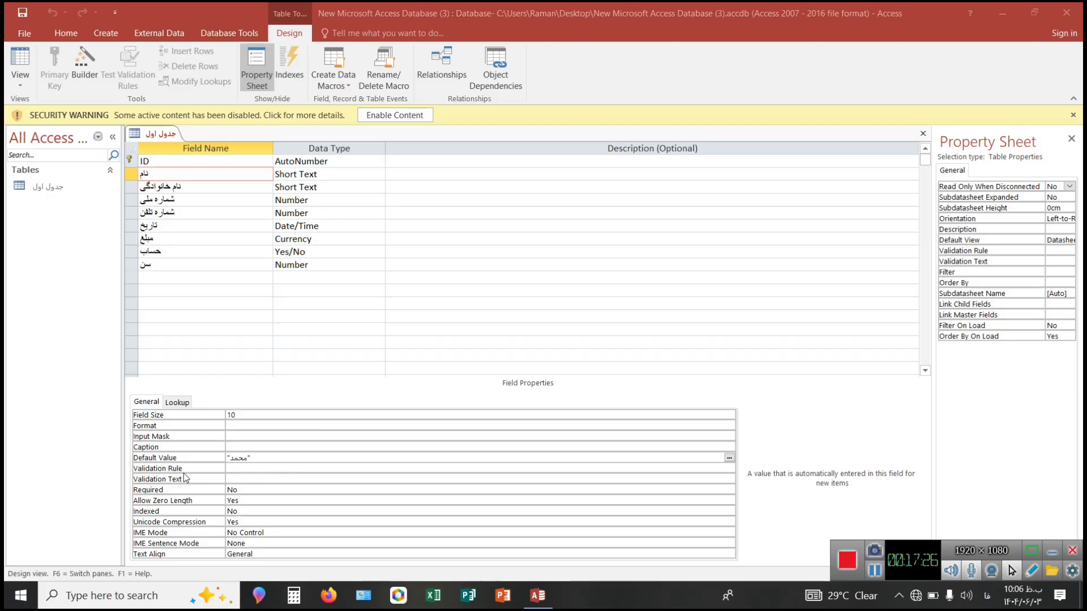
# Try the validation rule <20 with the validation text "خطا" on the "نام" field.
pyautogui.click(246, 467)
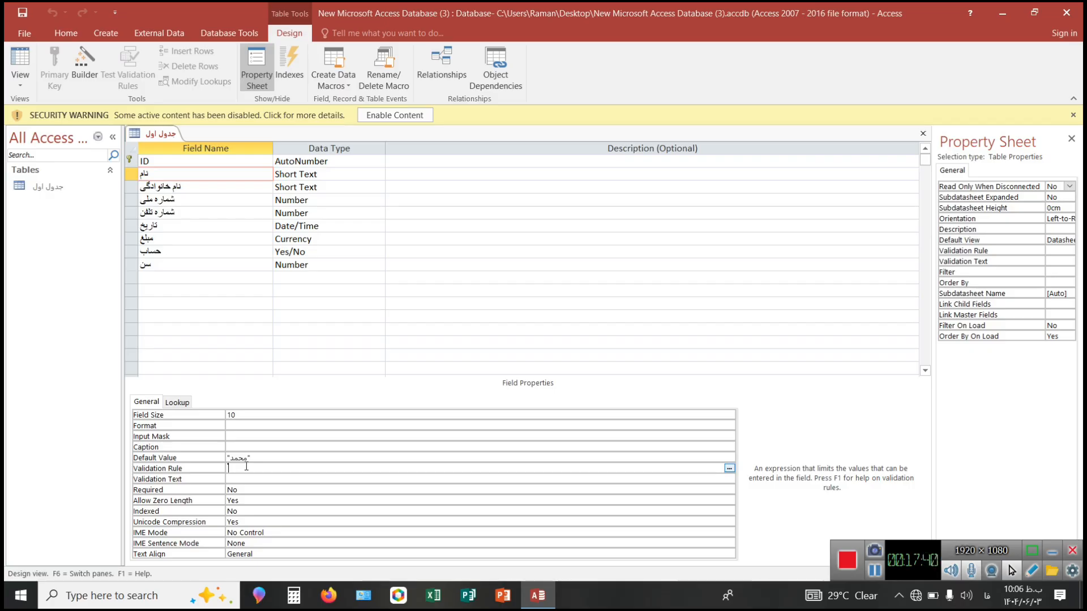
pyautogui.write('<20')
pyautogui.click(239, 481)
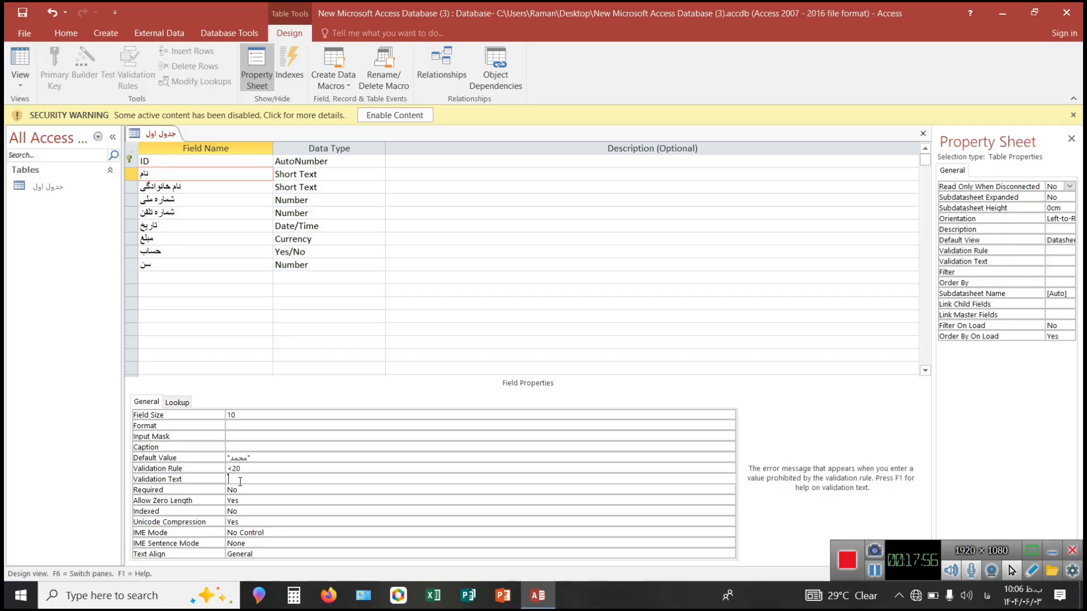
pyautogui.write('خطا')
# Clear the Validation Rule and Validation Text of the "نام" field.
pyautogui.click(247, 467)
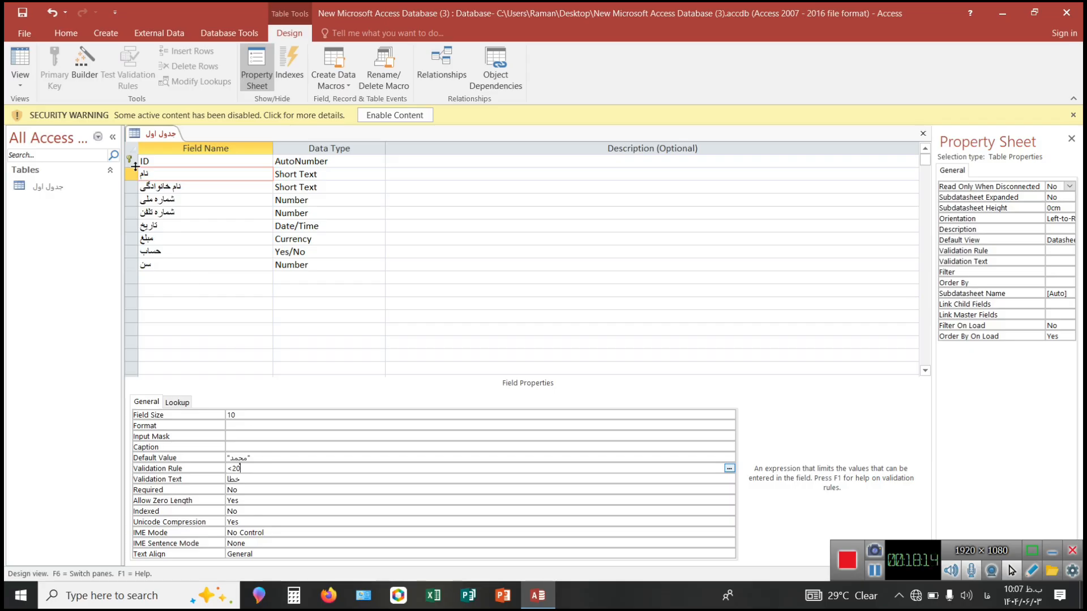
pyautogui.press('BackSpace')
pyautogui.press('BackSpace')
pyautogui.press('BackSpace')
pyautogui.click(333, 480)
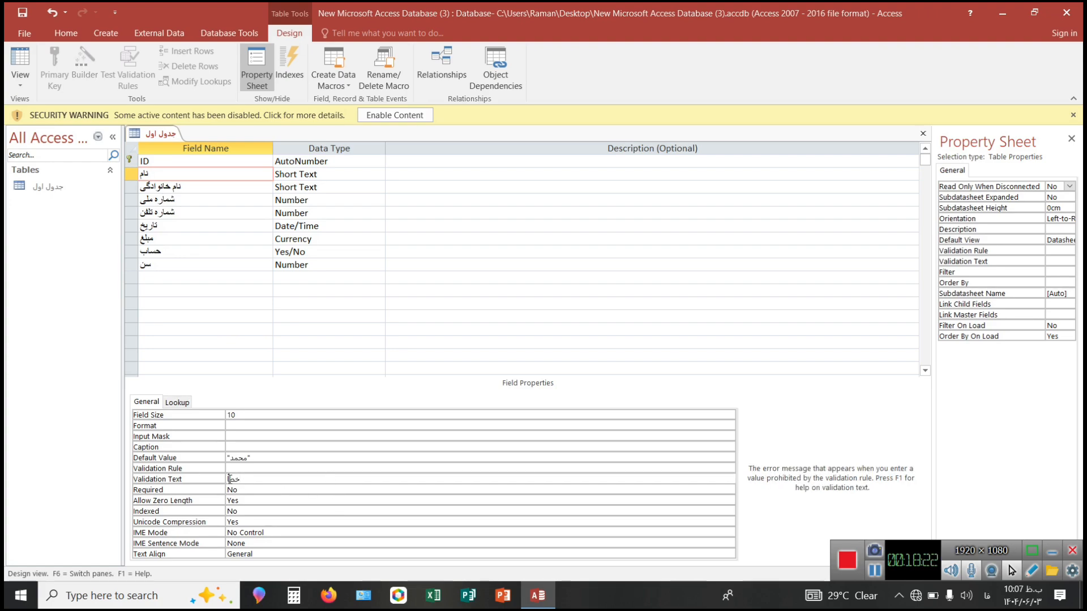
pyautogui.press('BackSpace')
pyautogui.press('BackSpace')
pyautogui.press('BackSpace')
# Set the "سن" field's Validation Rule to <20 and its Validation Text to "خطا".
pyautogui.click(151, 266)
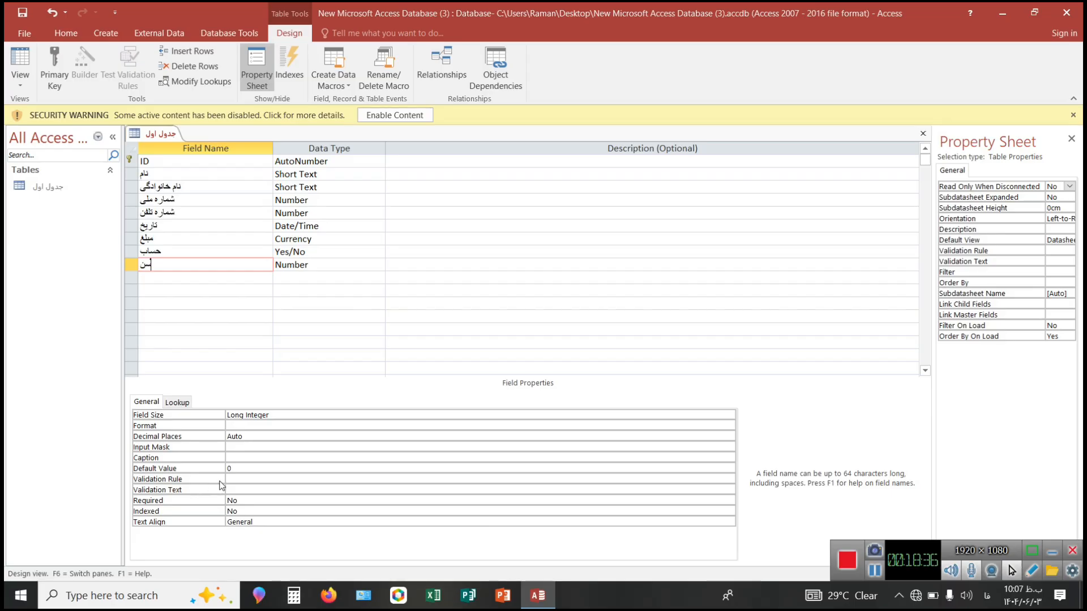
pyautogui.click(239, 479)
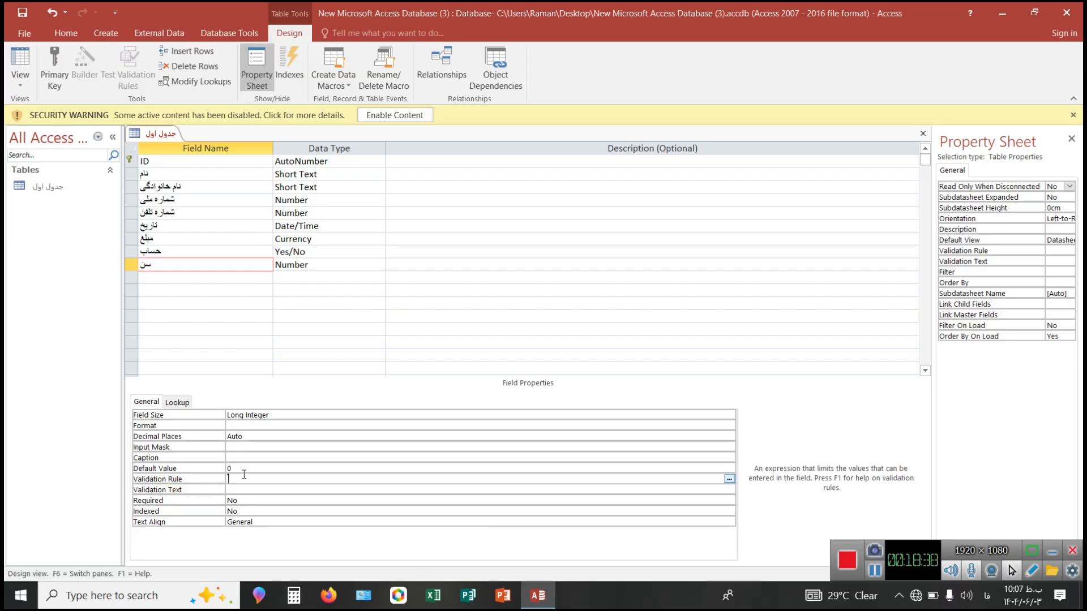
pyautogui.write('<20')
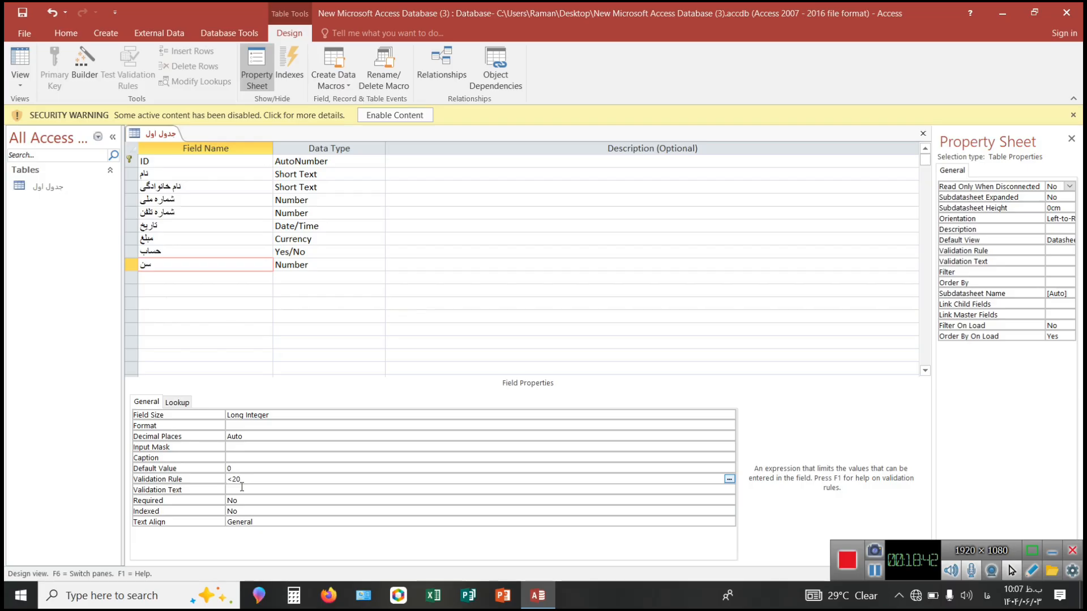
pyautogui.click(242, 488)
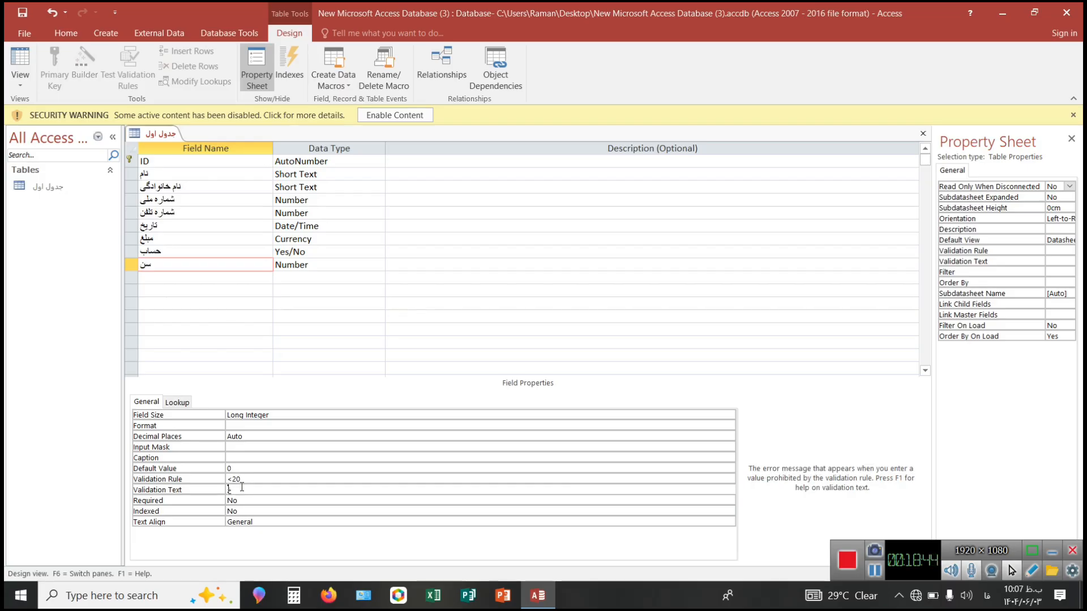
pyautogui.write('خطا')
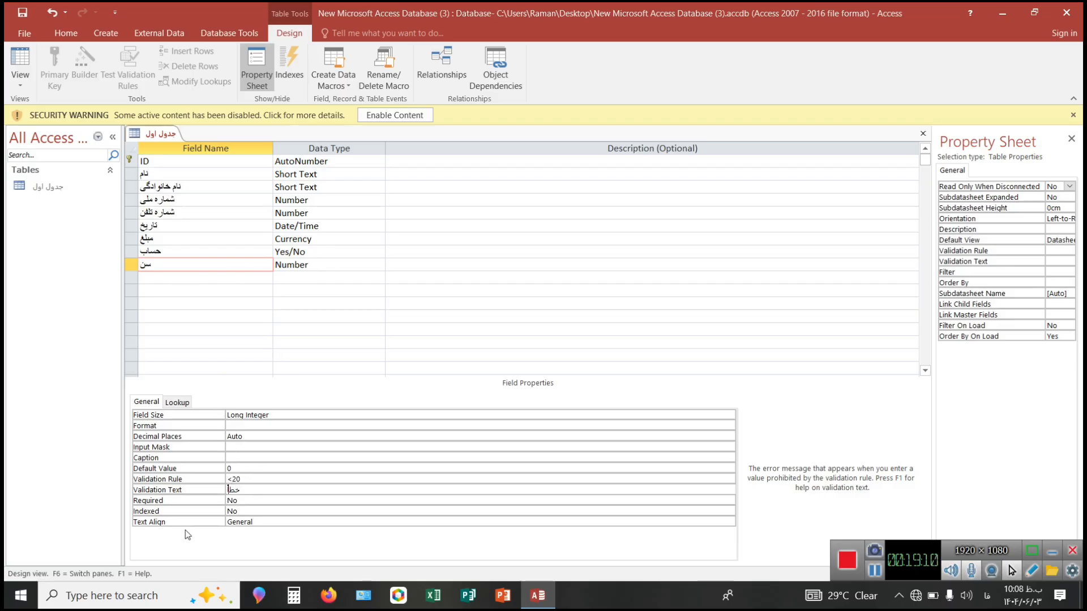
# Set the Required property of the "سن" field to Yes.
pyautogui.click(251, 500)
pyautogui.doubleClick(250, 500)
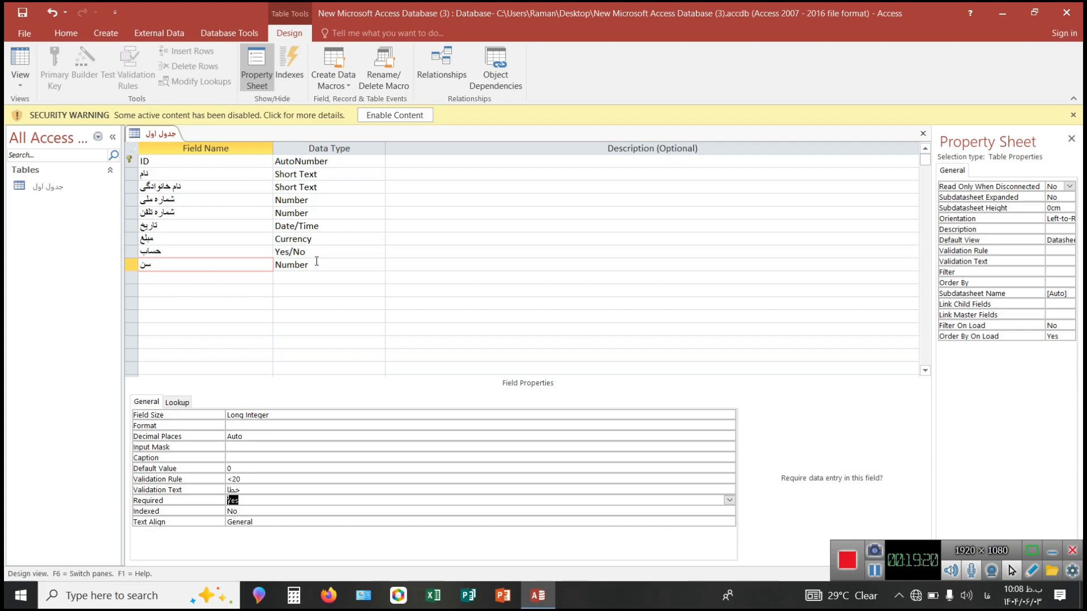
pyautogui.click(252, 505)
pyautogui.doubleClick(252, 504)
pyautogui.doubleClick(252, 504)
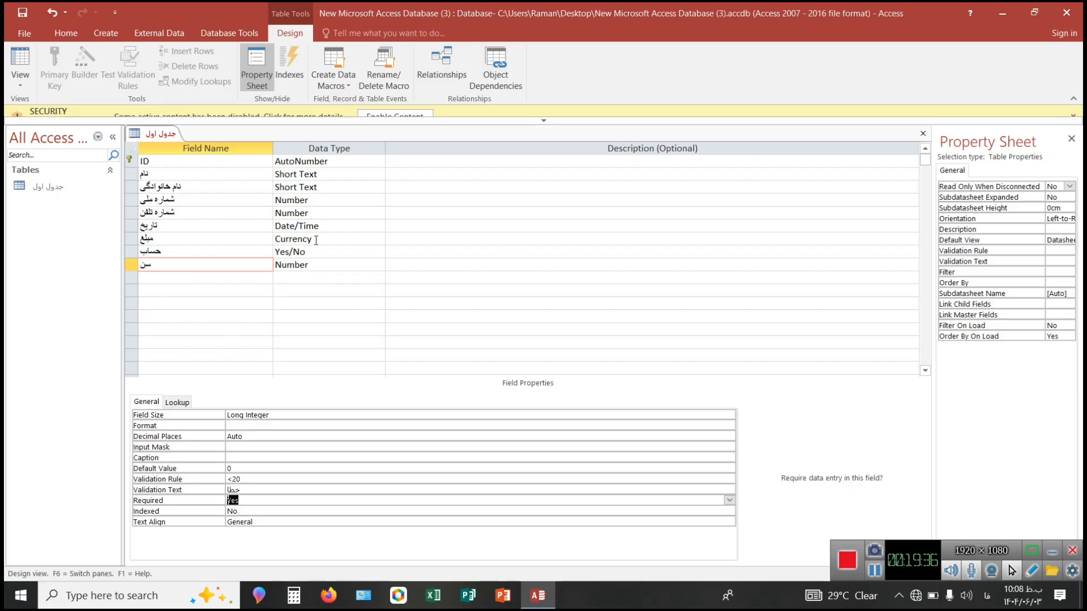
pyautogui.click(256, 521)
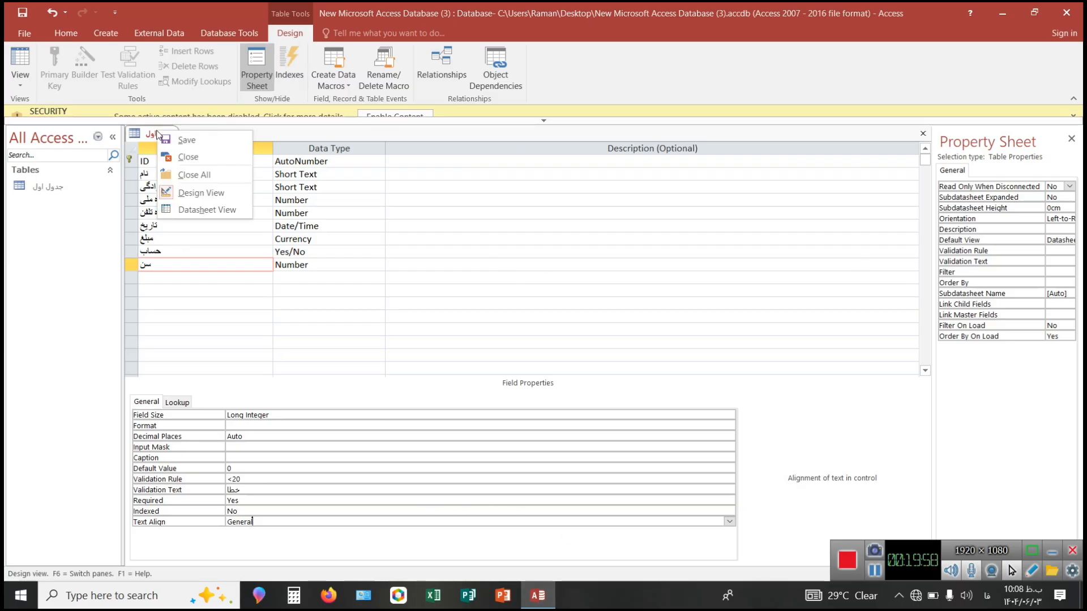
# Save the table and switch it to Datasheet View.
pyautogui.rightClick(158, 133)
pyautogui.click(186, 210)
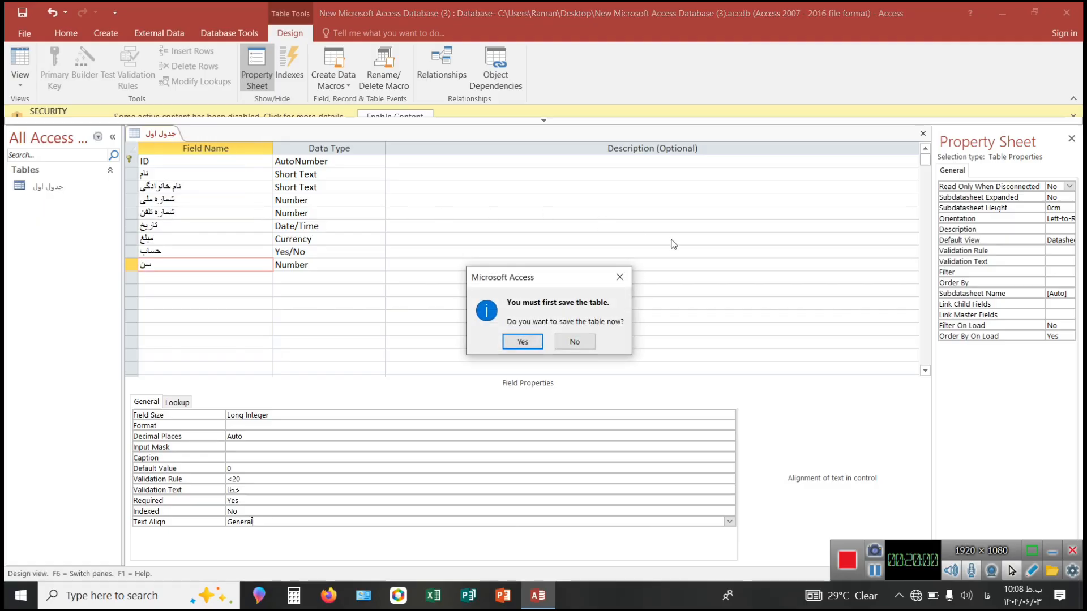
pyautogui.click(530, 344)
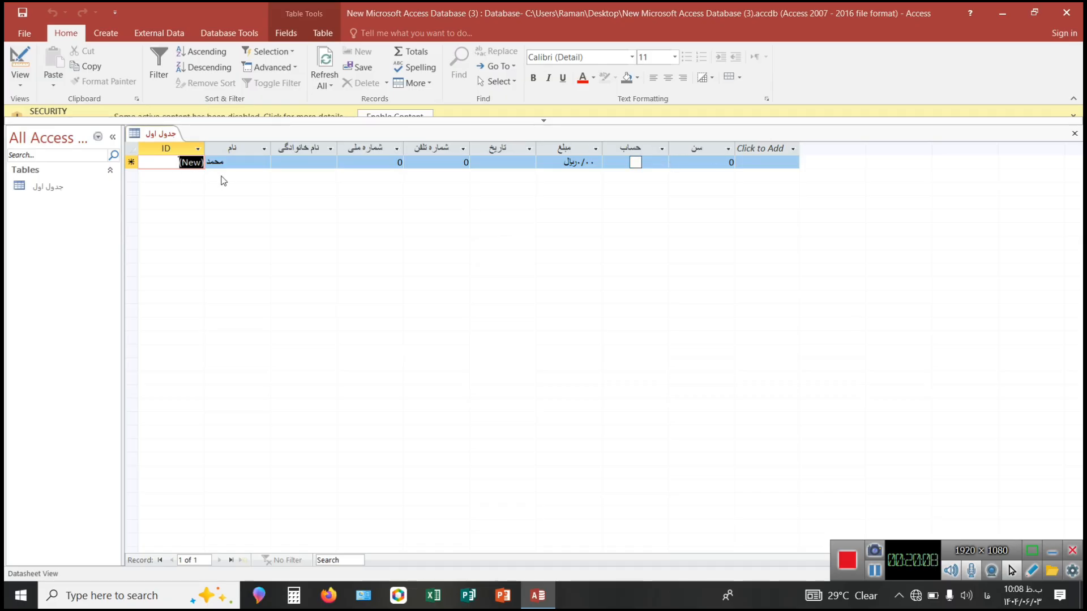
# Fill the "نام خانوادگی" field of the first record with the placeholder text "مممم".
pyautogui.click(239, 167)
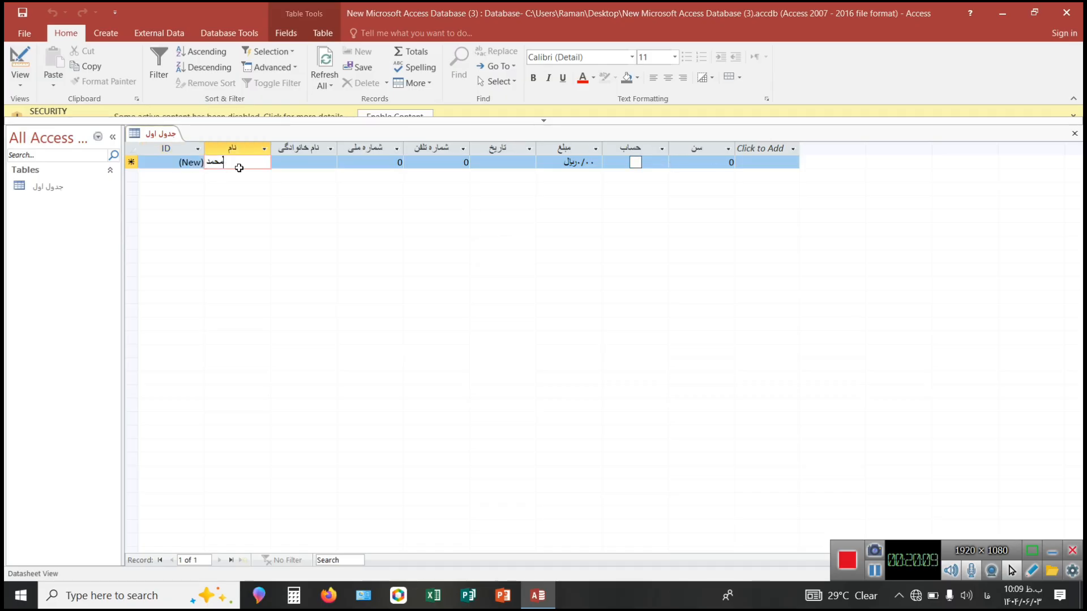
pyautogui.click(309, 165)
pyautogui.write('ممم')
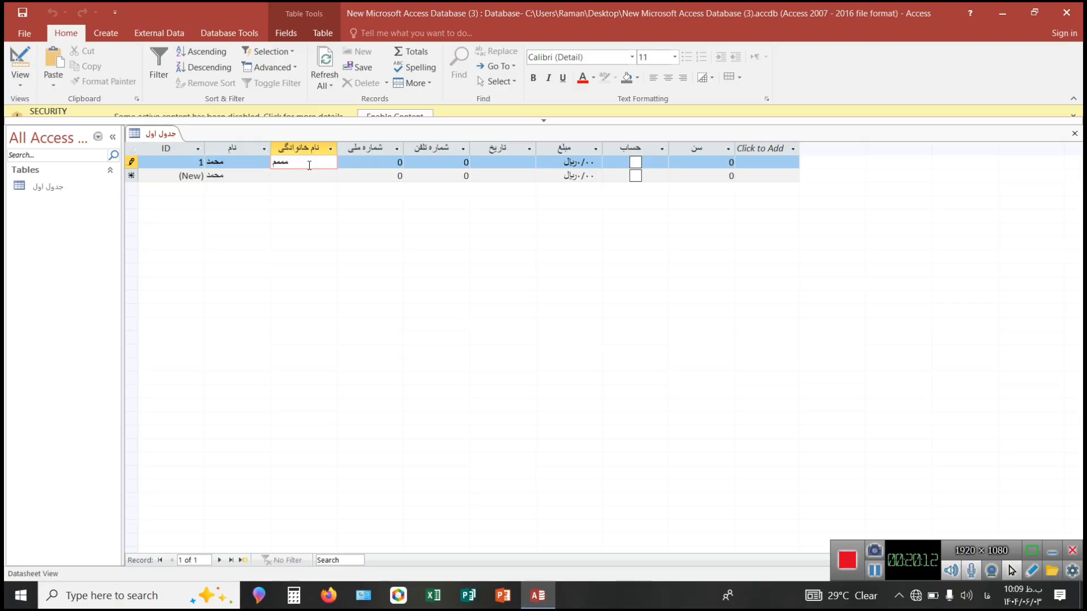
# Try entering a national ID number from the middle of the first record's "شماره ملی" field, and clear it again.
pyautogui.click(362, 162)
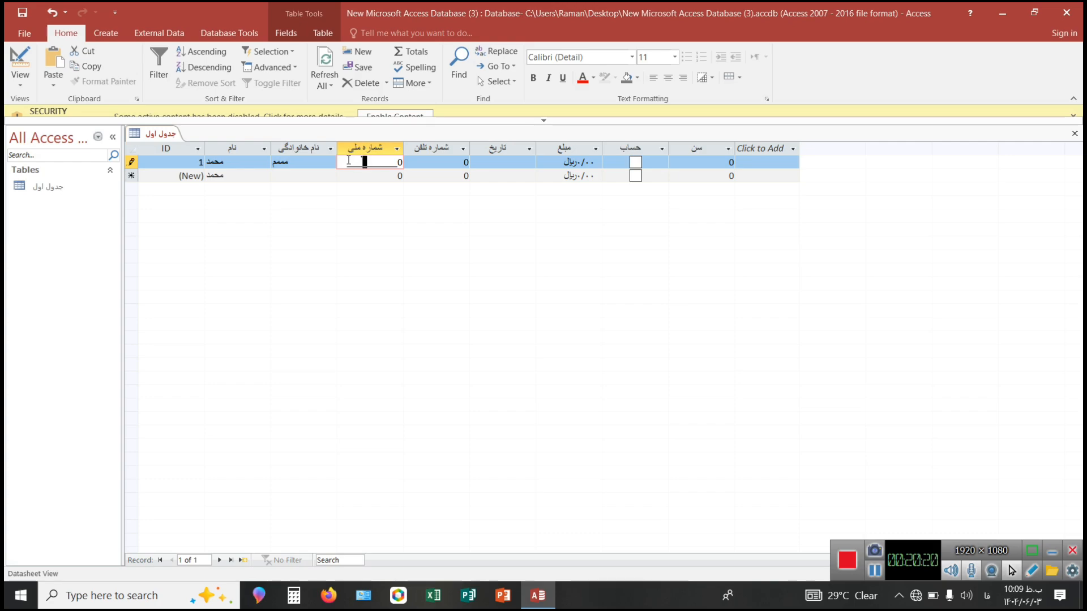
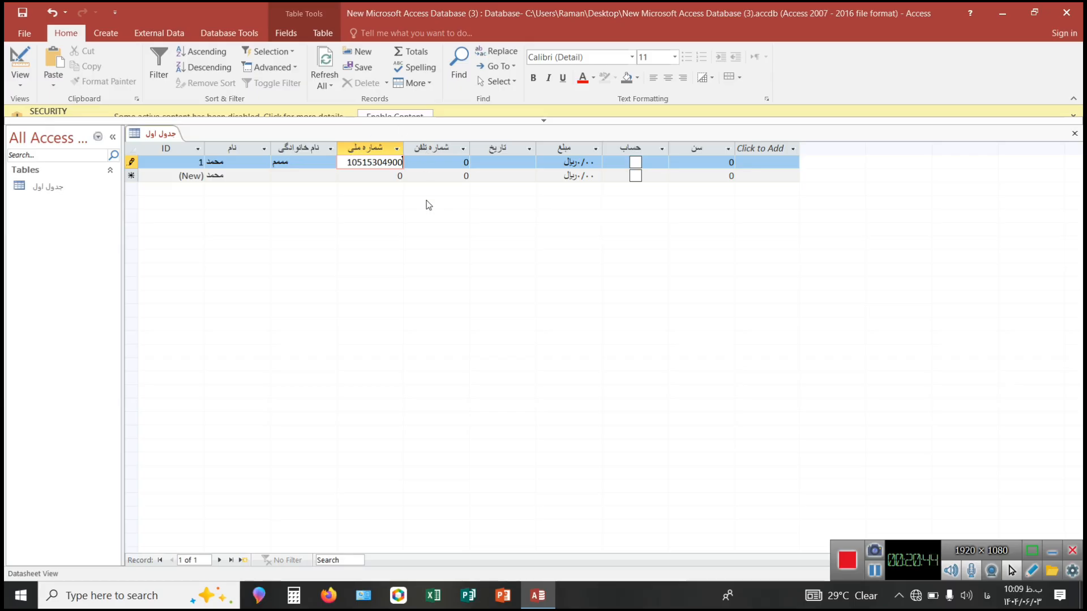
# Enter an 11-digit national ID number in the first record's "شماره ملی" field and try to move on to "شماره تلفن".
pyautogui.click(431, 166)
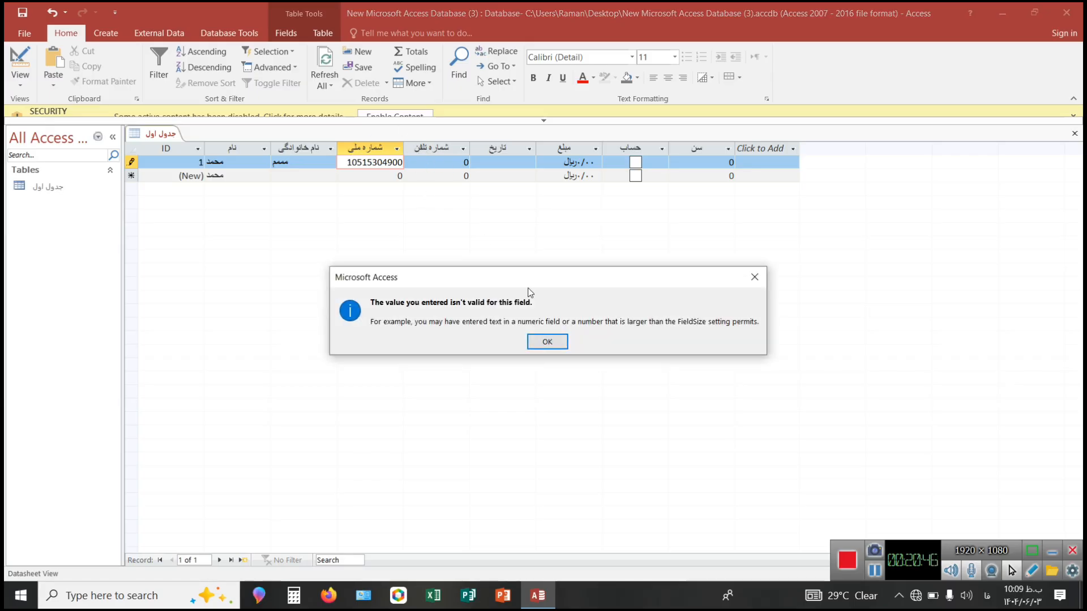
pyautogui.click(545, 341)
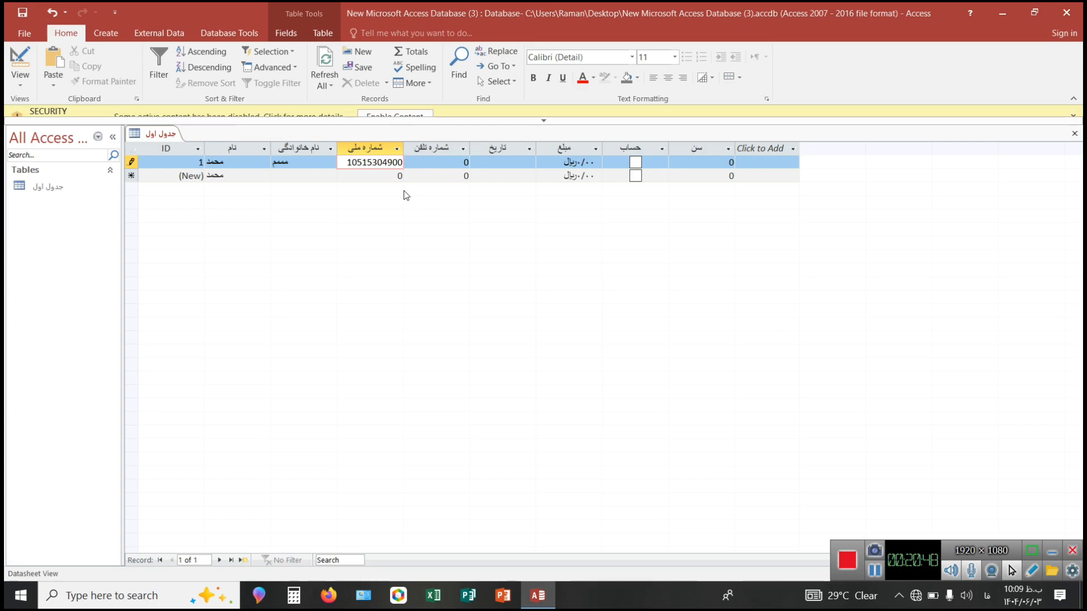
# Try to leave the first record's "شماره ملی" field with the national ID number shortened to ten digits, and again with six digits.
pyautogui.hotkey('shift', 'Left')
pyautogui.click(413, 161)
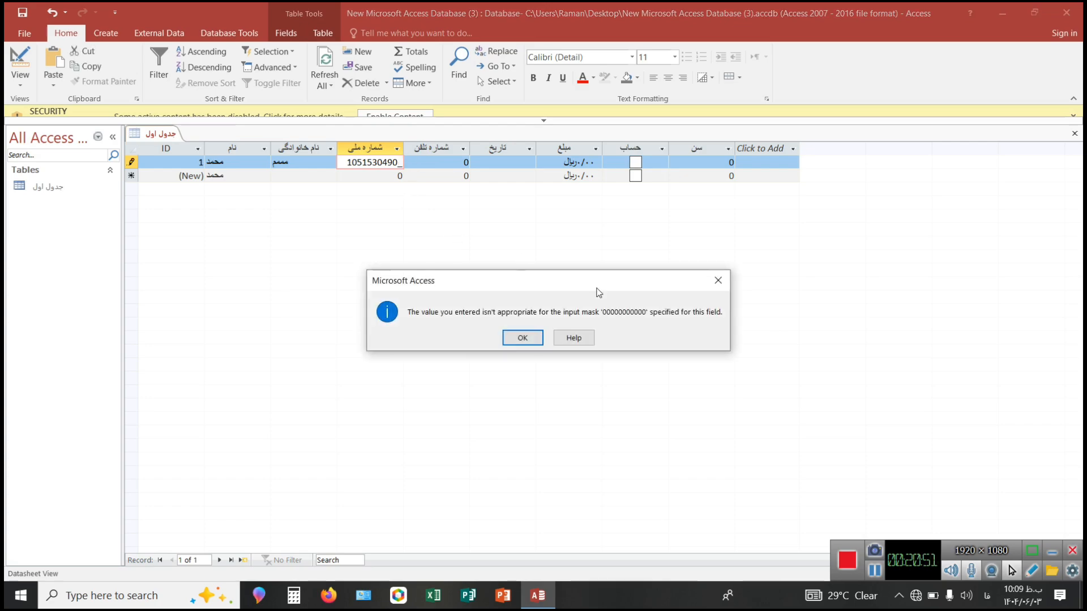
pyautogui.click(521, 338)
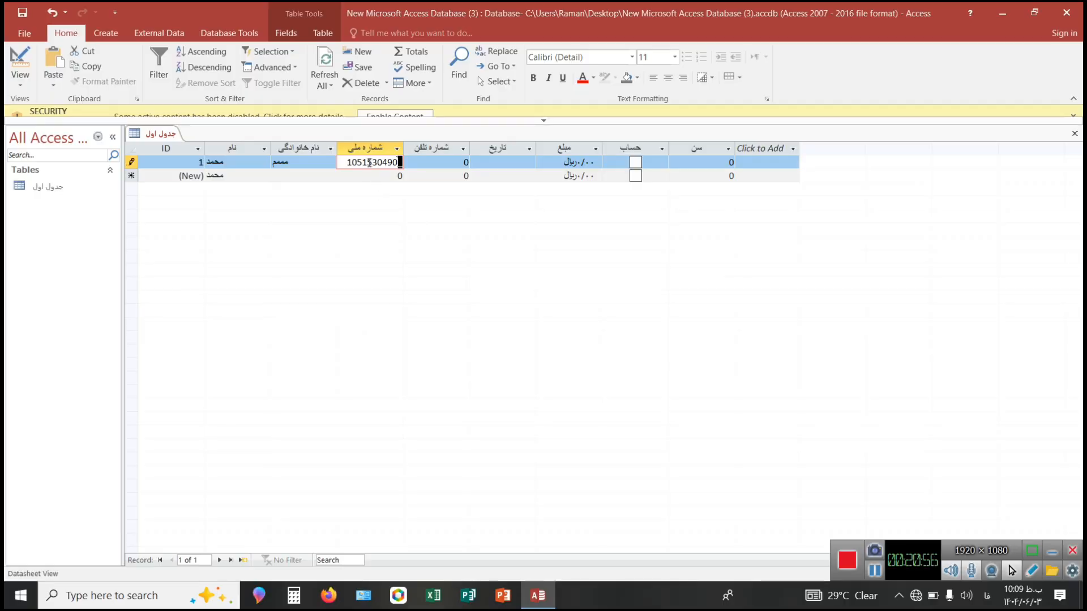
pyautogui.press('BackSpace')
pyautogui.press('BackSpace')
pyautogui.press('BackSpace')
pyautogui.press('BackSpace')
pyautogui.click(430, 164)
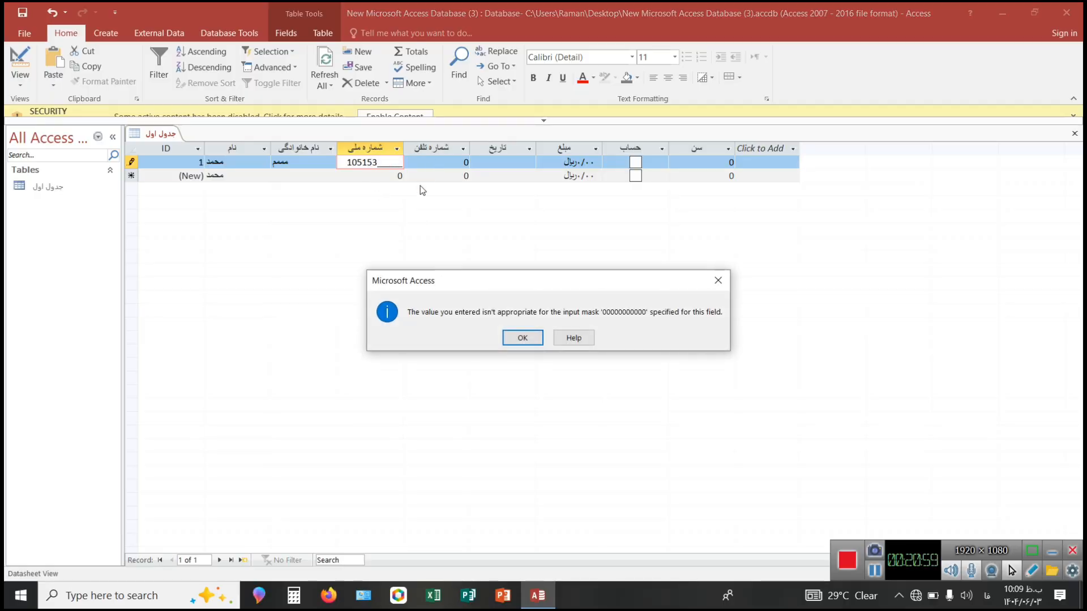
pyautogui.click(521, 339)
# Clear the first record's "شماره ملی" field completely and move on to the "شماره تلفن" field.
pyautogui.press('BackSpace')
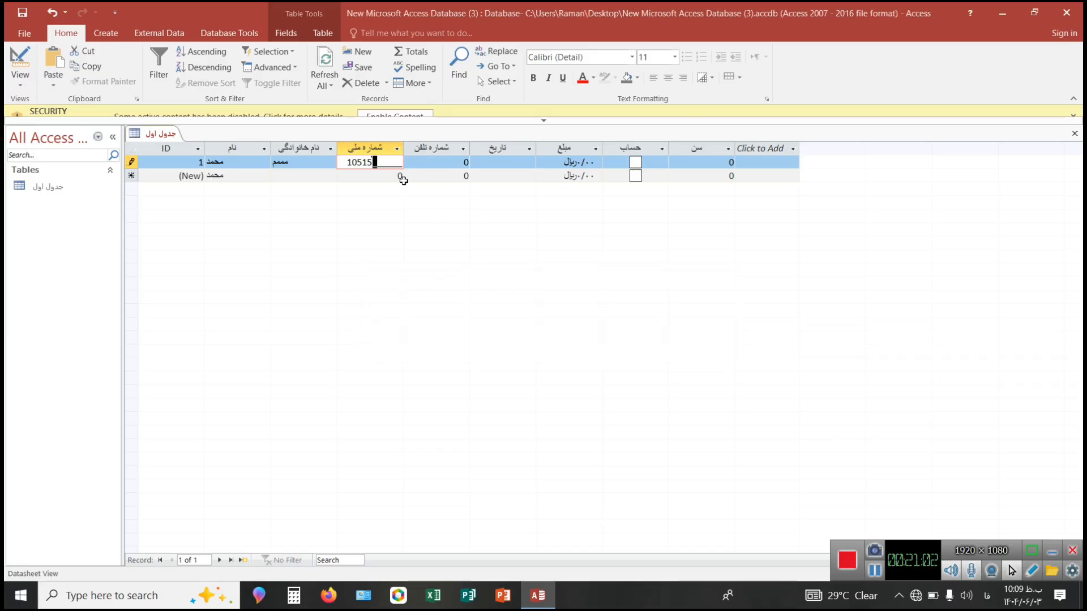
pyautogui.press('BackSpace')
pyautogui.press('BackSpace')
pyautogui.press('BackSpace')
pyautogui.press('BackSpace')
pyautogui.press('BackSpace')
pyautogui.click(402, 177)
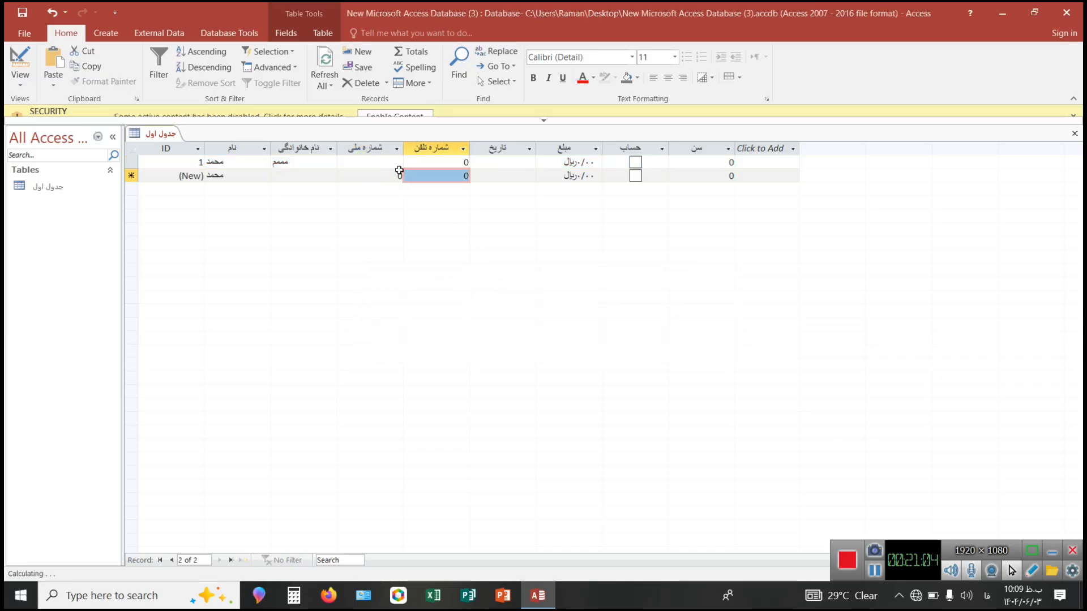
pyautogui.click(425, 162)
# Pass over the first record's "تاریخ" and "مبلغ" fields and tick its "حساب" checkbox.
pyautogui.click(512, 166)
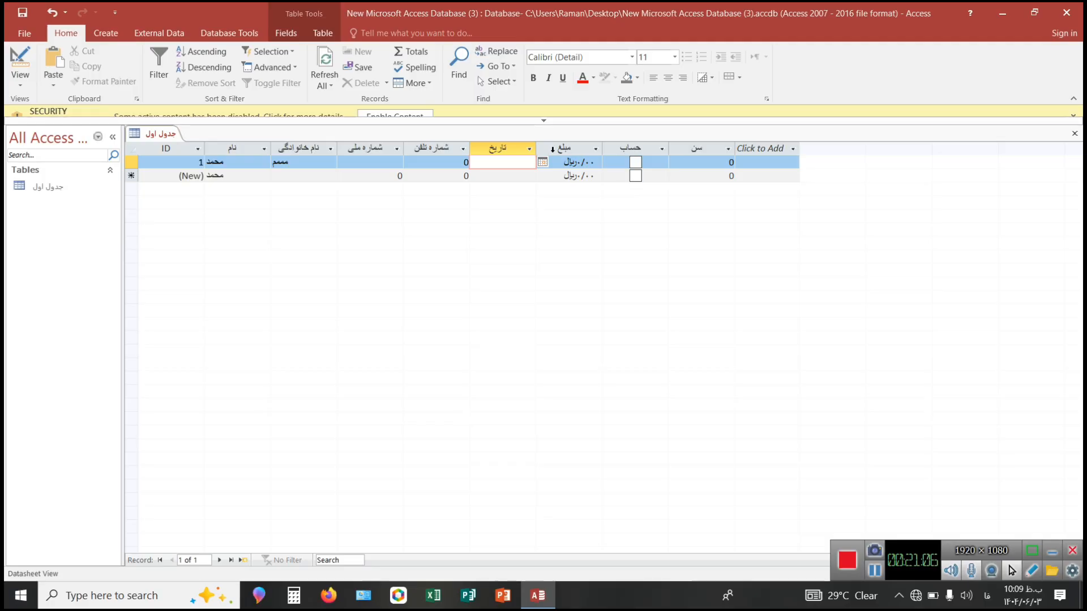
pyautogui.click(564, 163)
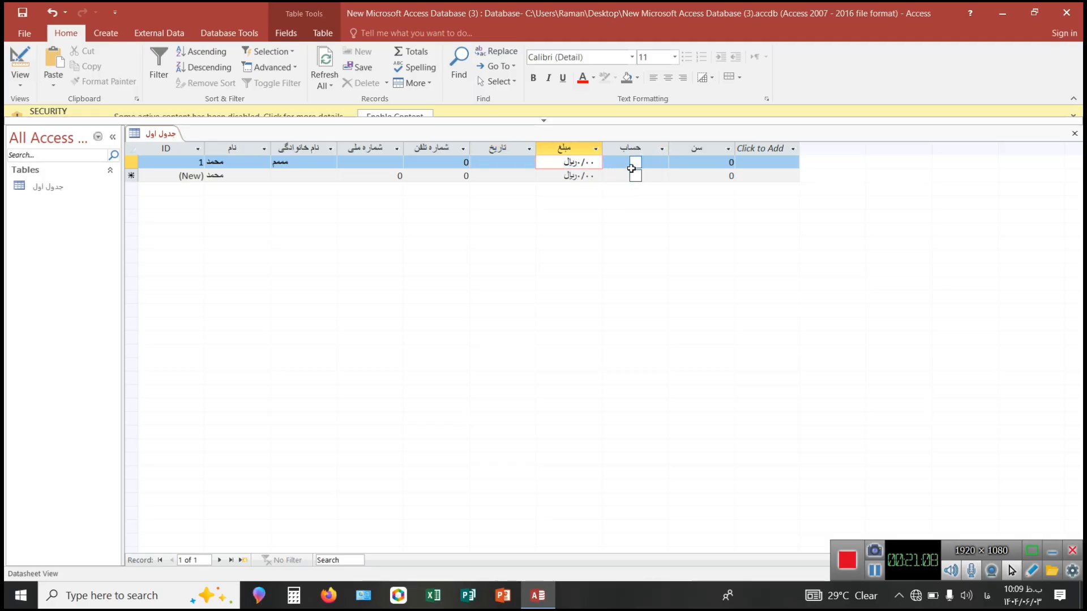
pyautogui.click(631, 169)
pyautogui.click(635, 163)
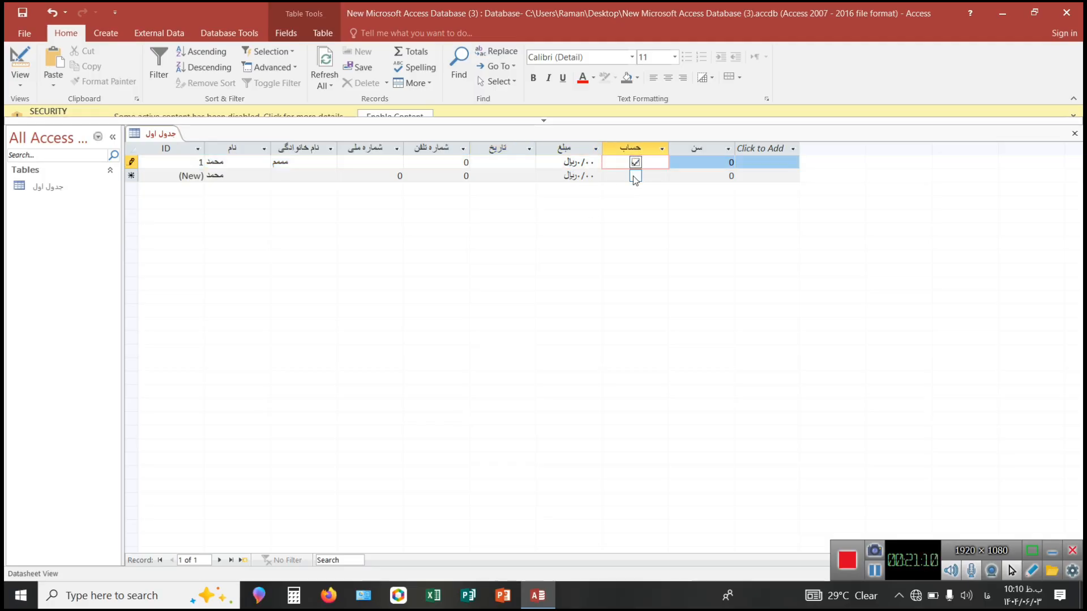
pyautogui.click(703, 163)
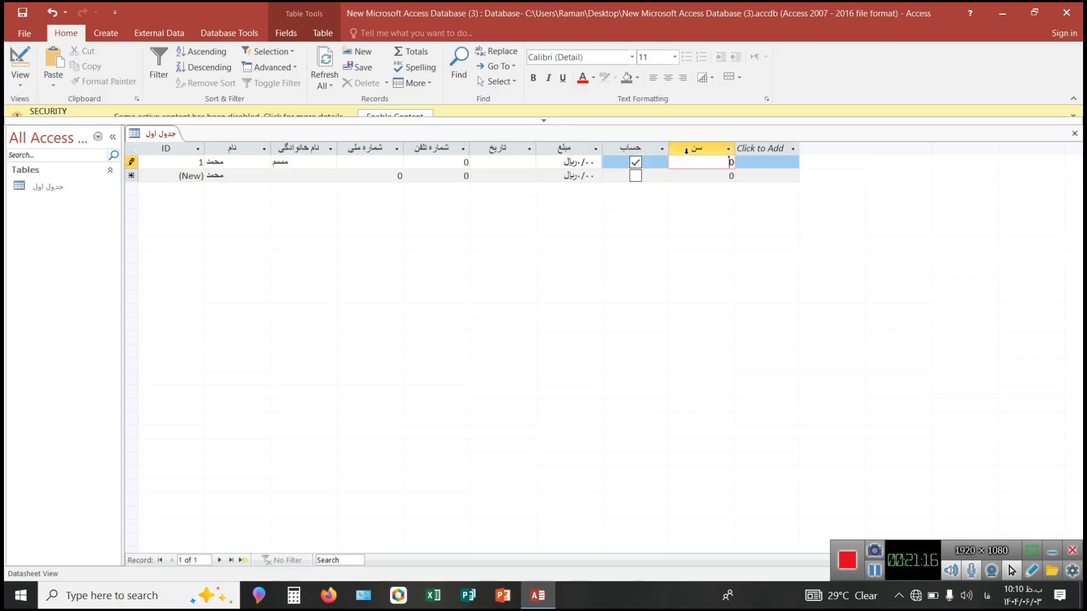
pyautogui.write('111111111111')
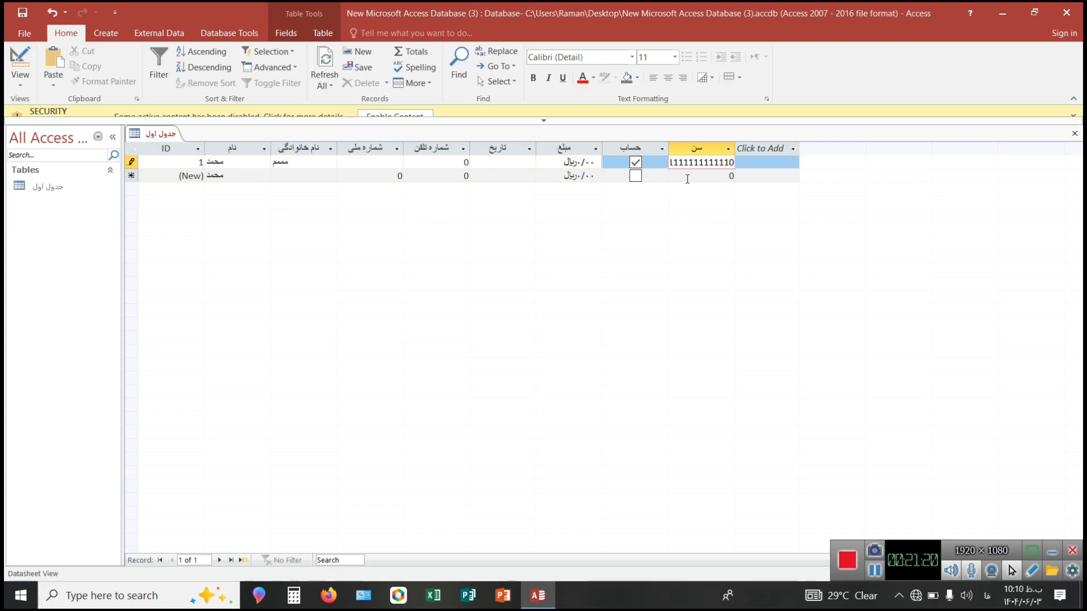
pyautogui.click(687, 179)
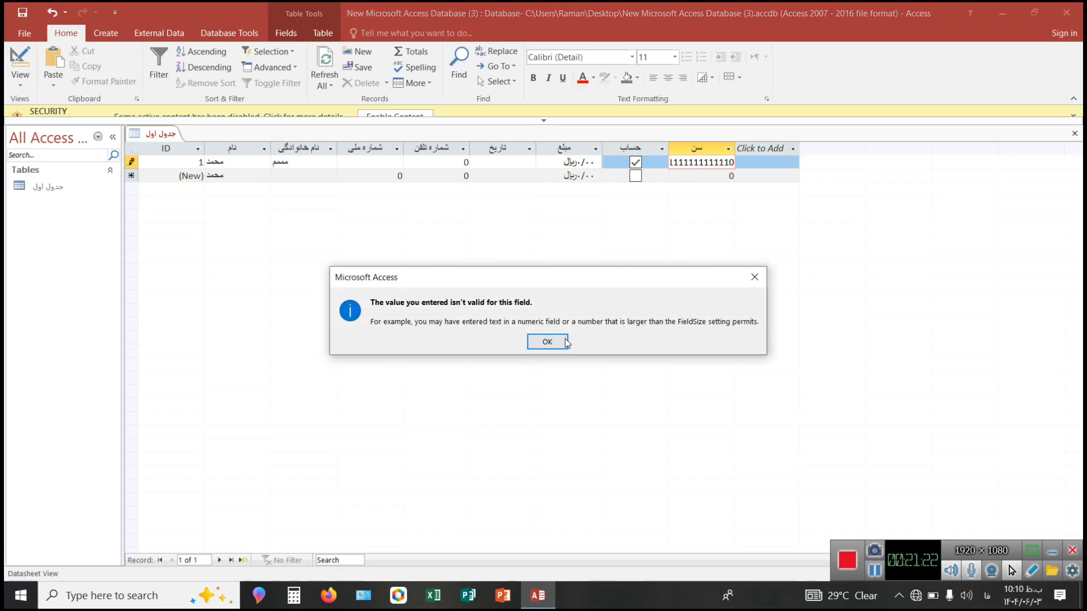
pyautogui.click(547, 342)
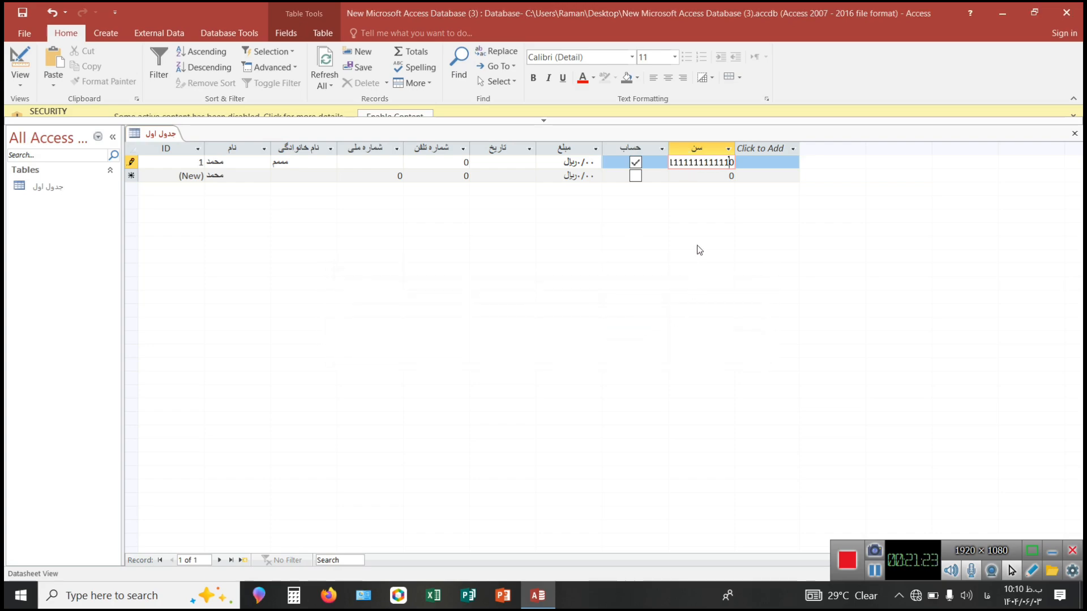
pyautogui.click(734, 163)
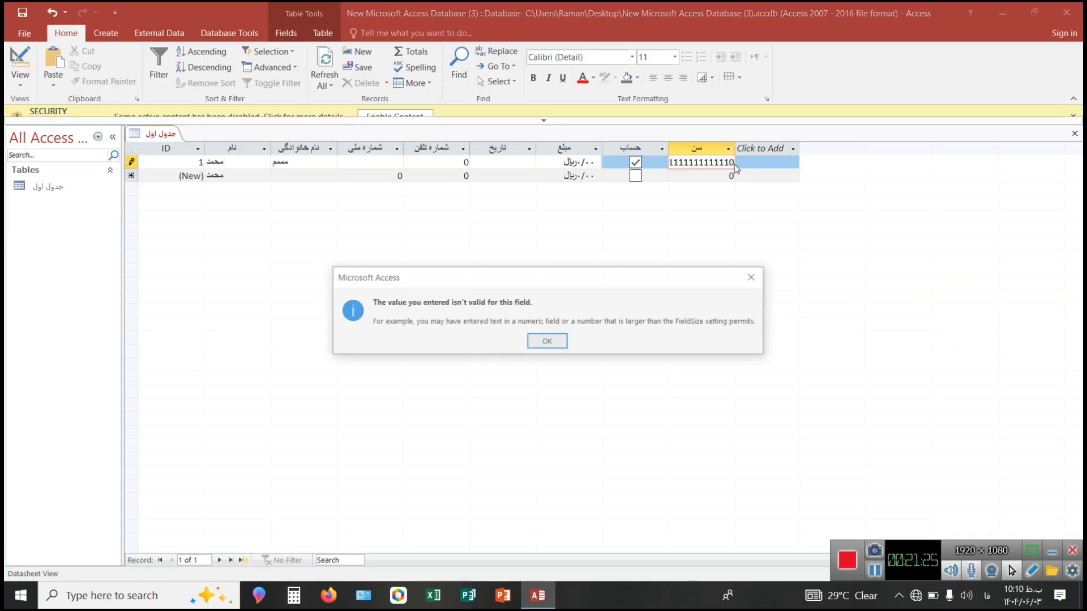
pyautogui.click(755, 276)
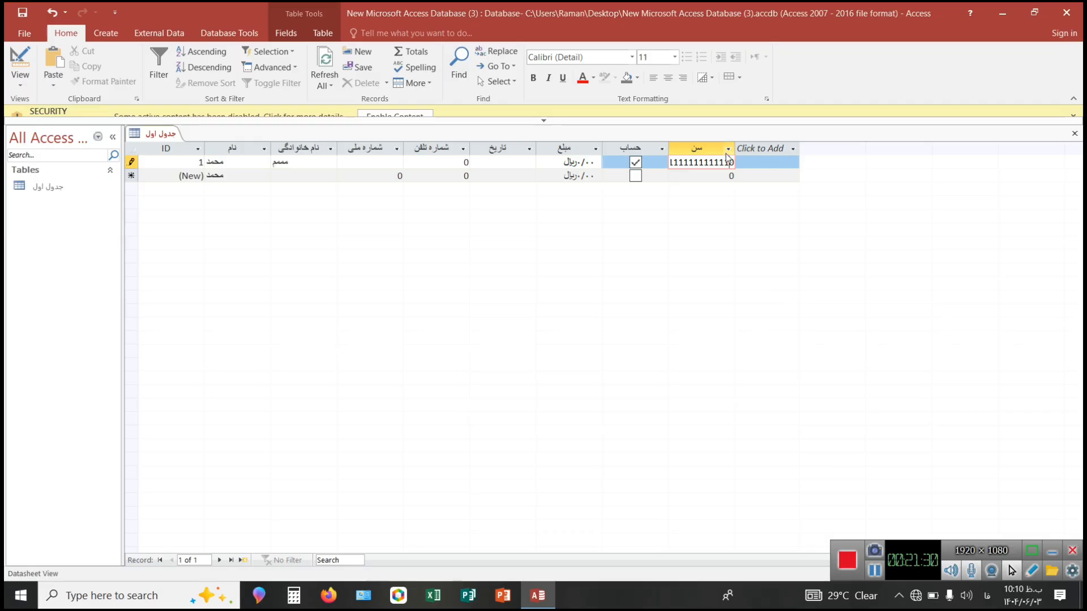
# Remove the oversized number from the first record's "سن" field, keep 0, and return to that field.
pyautogui.press('BackSpace')
pyautogui.press('BackSpace')
pyautogui.press('BackSpace')
pyautogui.press('BackSpace')
pyautogui.press('BackSpace')
pyautogui.hotkey('shift', 'Tab')
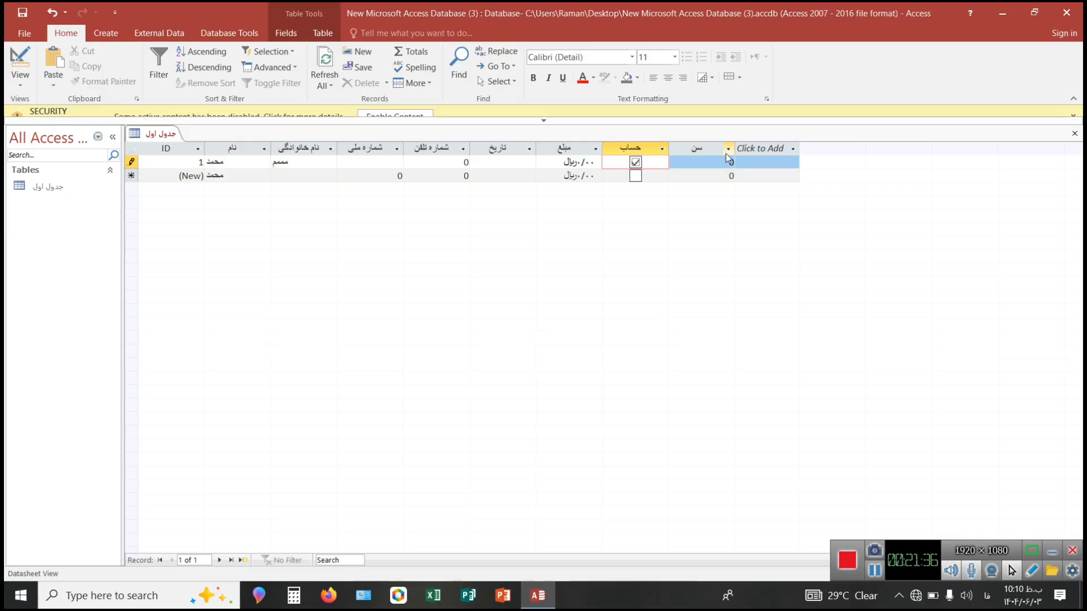
pyautogui.click(707, 163)
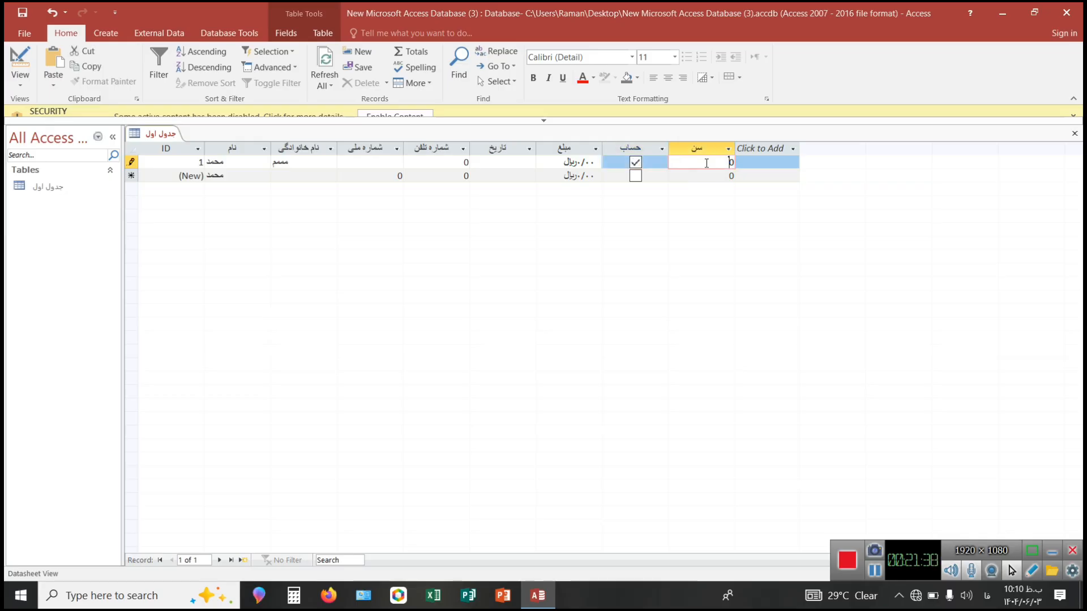
pyautogui.hotkey('shift', 'Tab')
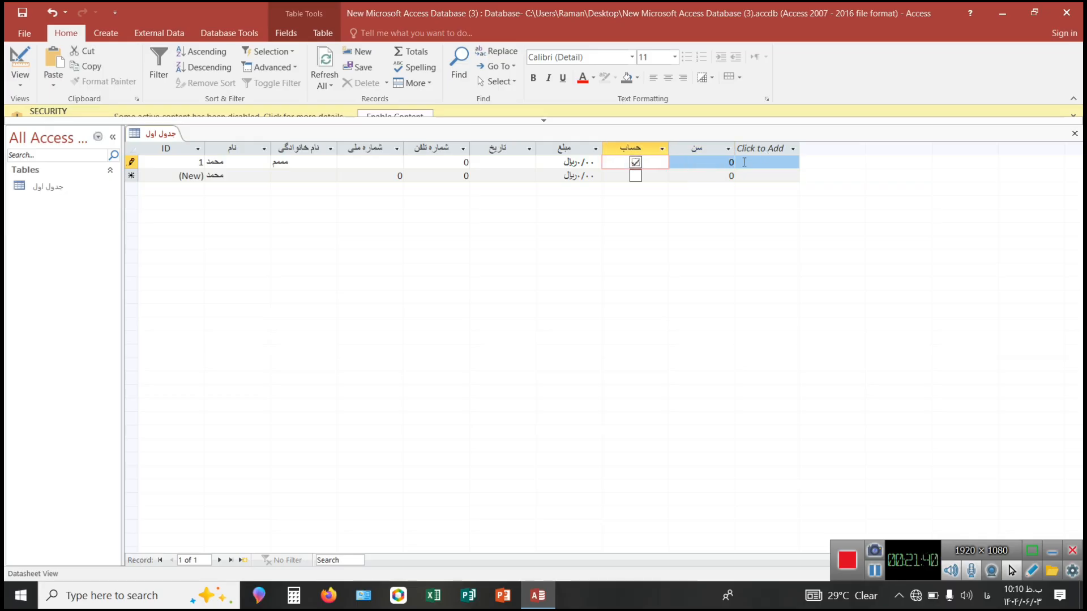
pyautogui.press('Tab')
pyautogui.click(725, 160)
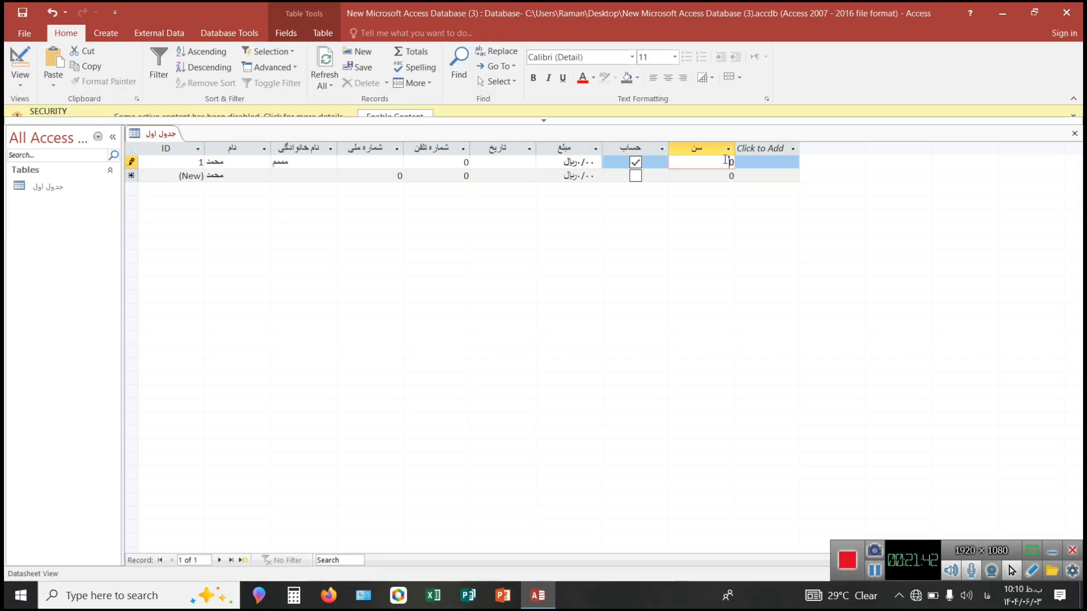
# Empty the first record's "سن" field and try to move on to the next field and to another record.
pyautogui.press('BackSpace')
pyautogui.press('Tab')
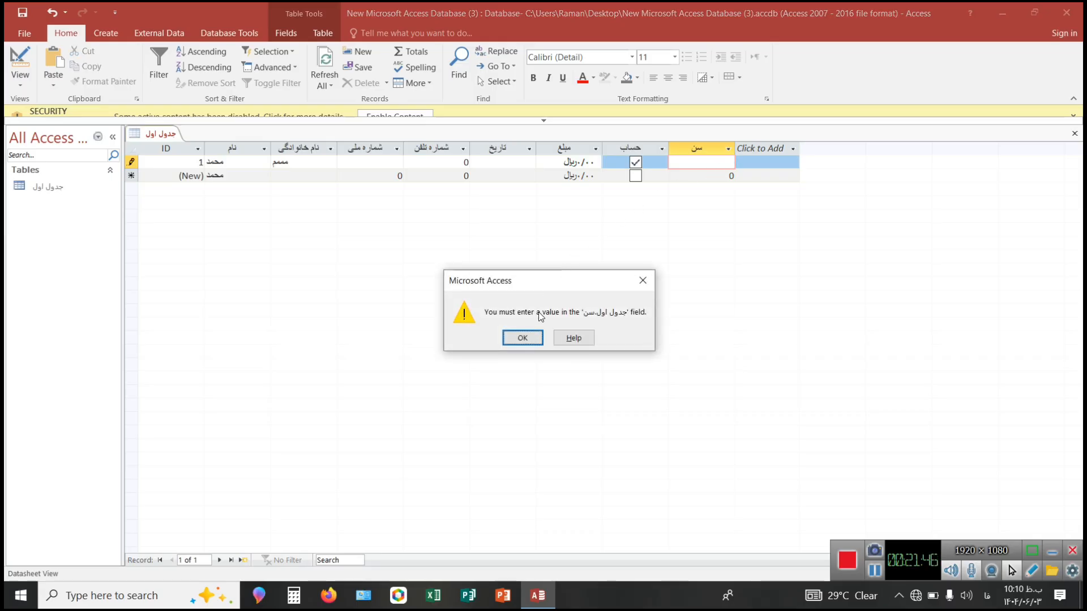
pyautogui.click(522, 338)
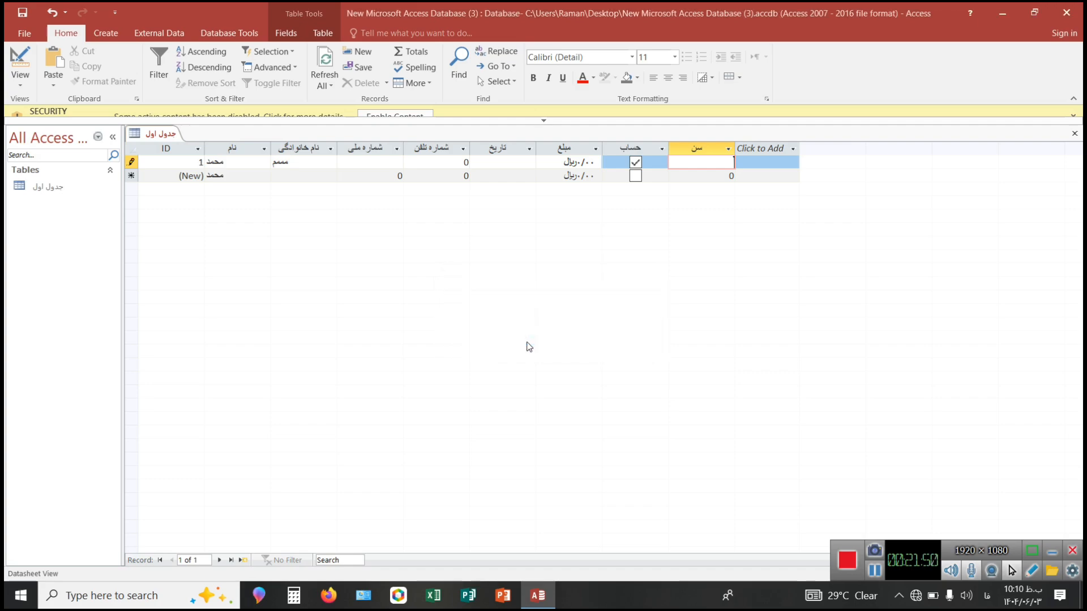
pyautogui.click(240, 177)
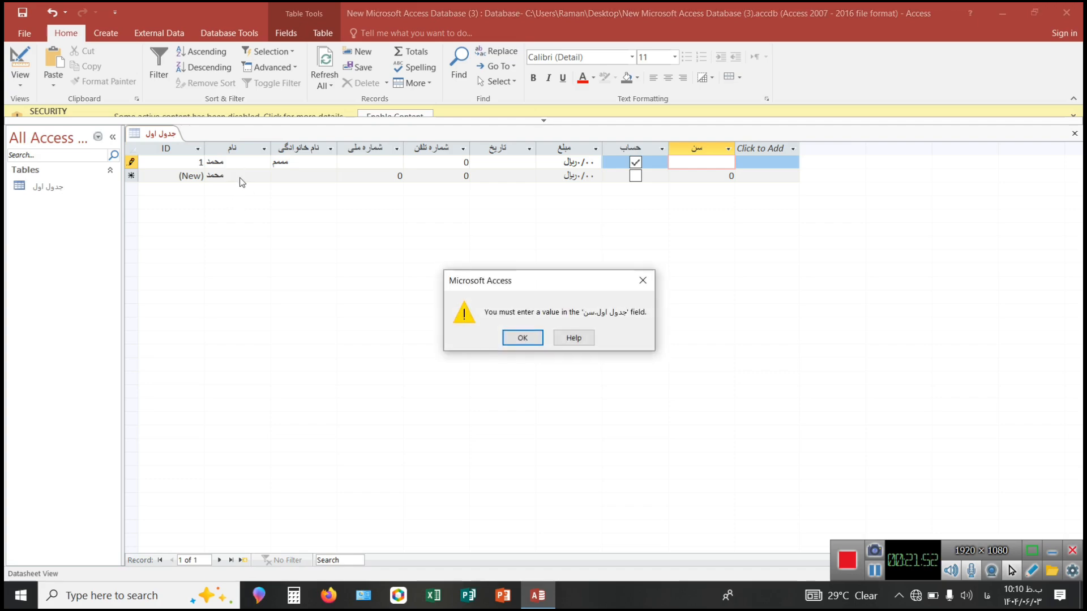
pyautogui.click(522, 338)
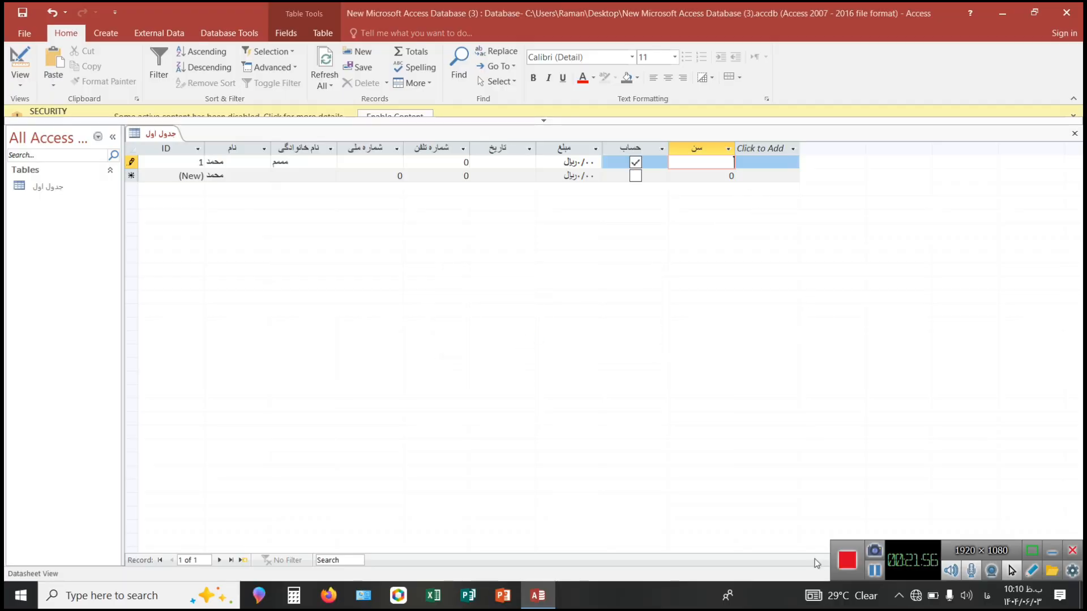
pyautogui.click(871, 571)
pyautogui.click(871, 571)
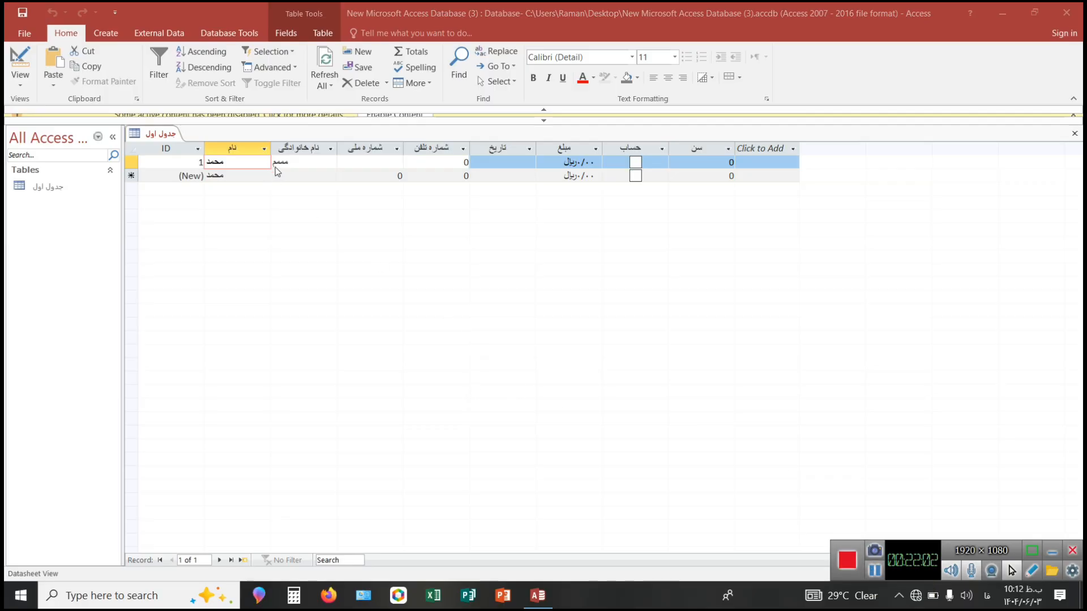
pyautogui.click(275, 163)
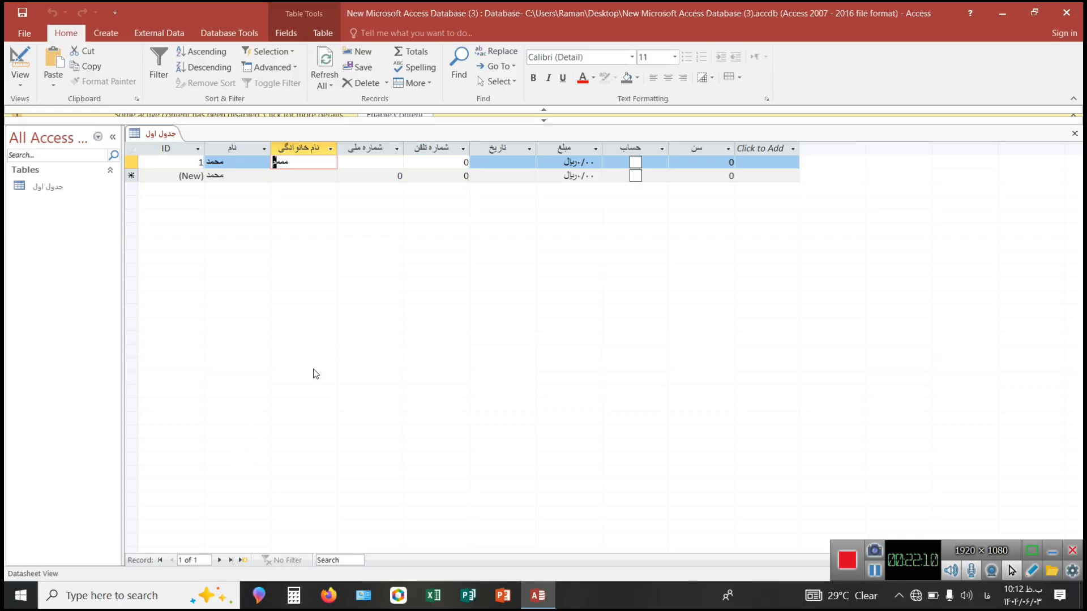
# Add four new records by filling only their "نام خانوادگی" fields with placeholder text made of repeated "م" letters.
pyautogui.click(311, 176)
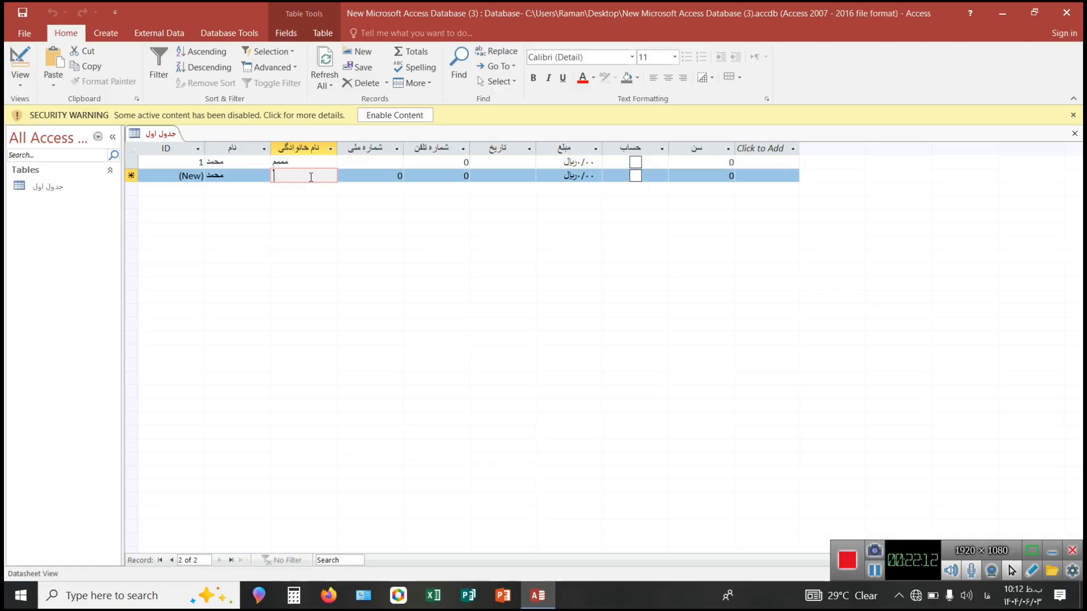
pyautogui.write('ممممم')
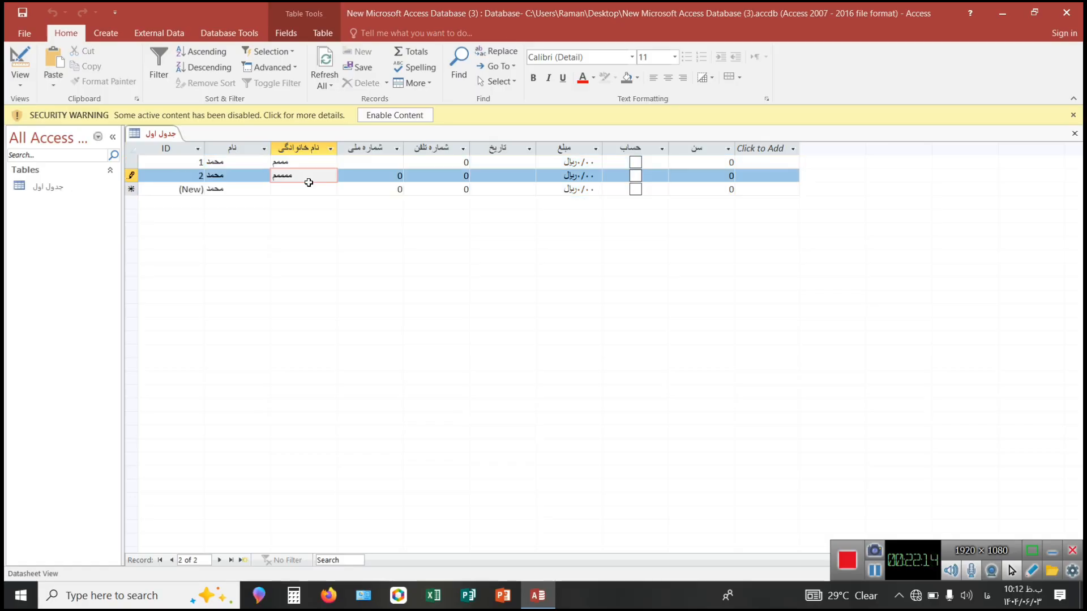
pyautogui.click(306, 190)
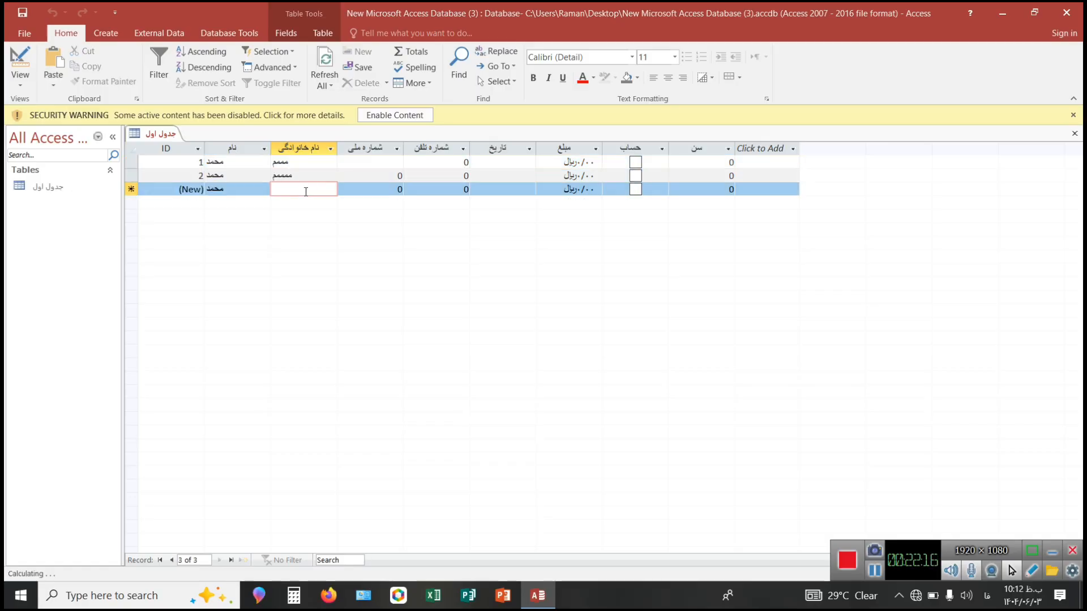
pyautogui.write('ممممممم')
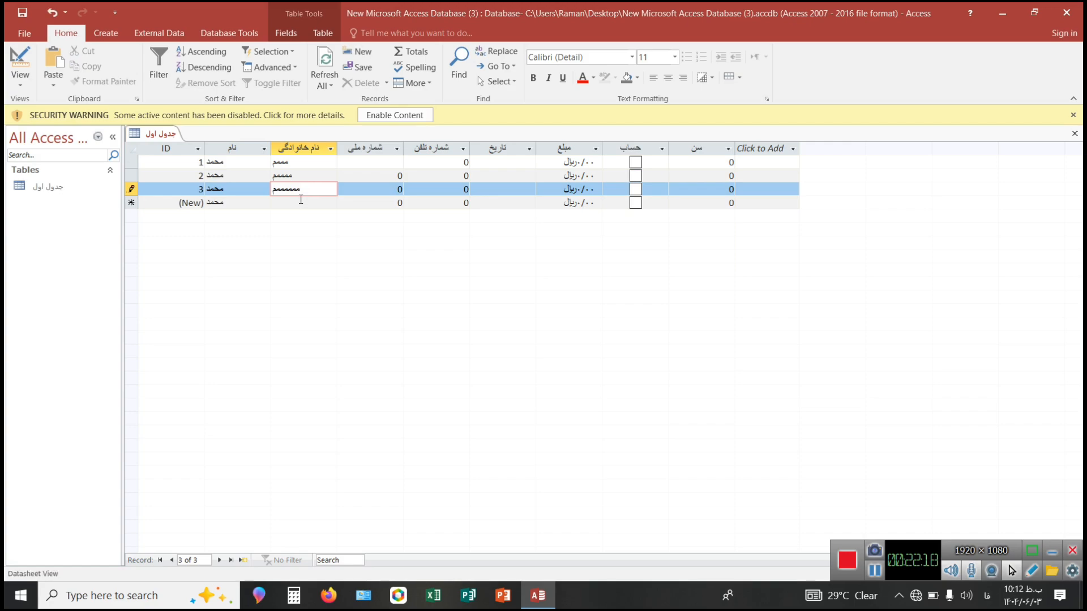
pyautogui.click(300, 199)
pyautogui.write('ممممممم')
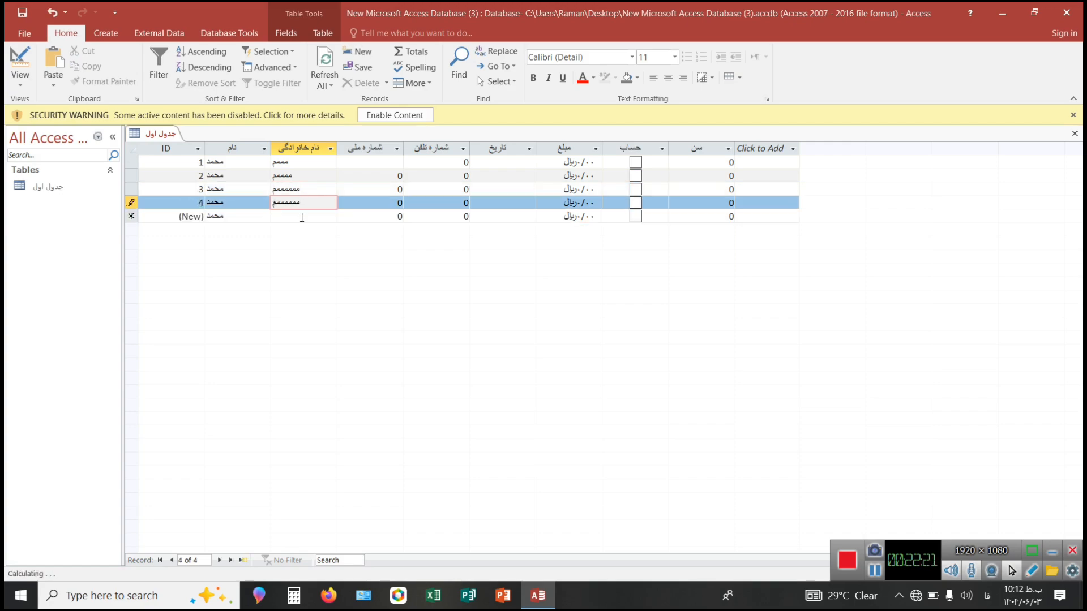
pyautogui.click(302, 217)
pyautogui.write('م')
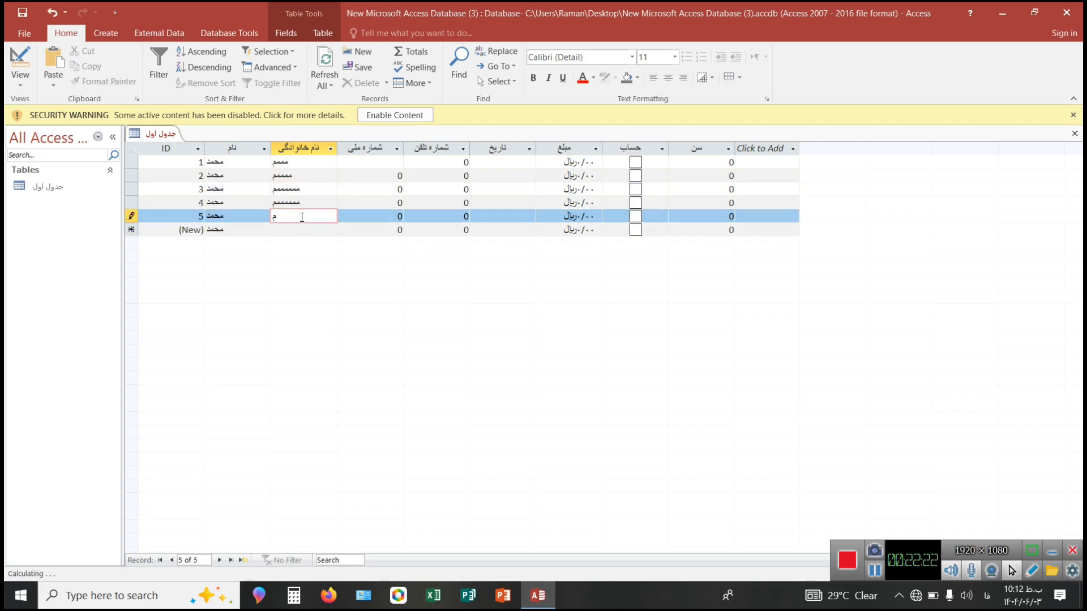
pyautogui.write('ممممممممم')
# Replace the default value in the fourth record's "نام" field with a family name and move on to the new-record row.
pyautogui.click(236, 202)
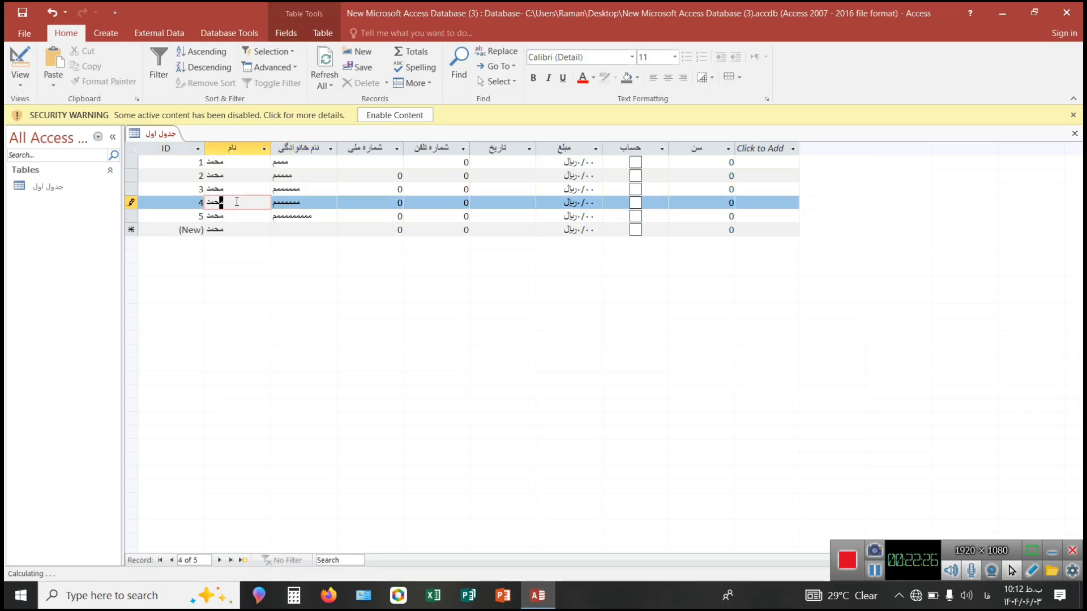
pyautogui.press('BackSpace')
pyautogui.press('BackSpace')
pyautogui.press('BackSpace')
pyautogui.press('BackSpace')
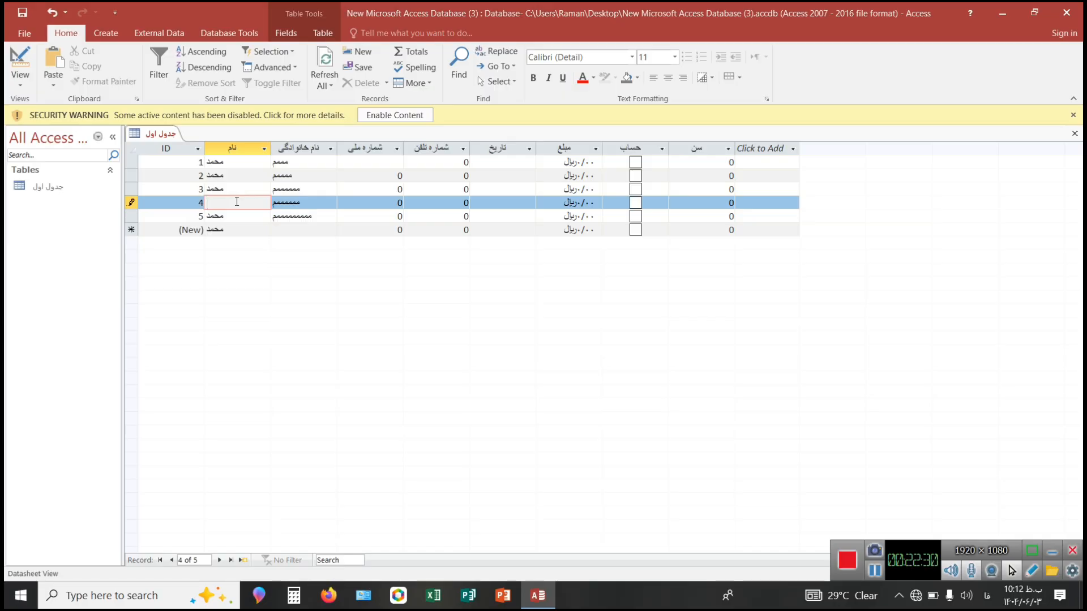
pyautogui.write('حسینی')
pyautogui.click(247, 215)
pyautogui.click(218, 229)
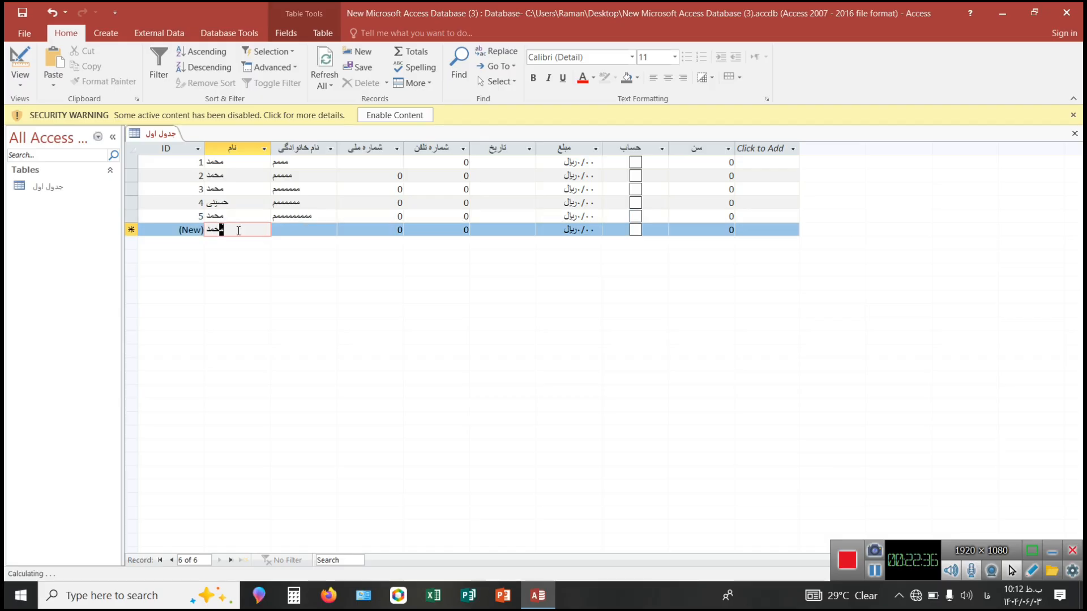
# Replace the text in the fourth record's "نام" field with a first name and save it by moving to the new-record row.
pyautogui.click(226, 204)
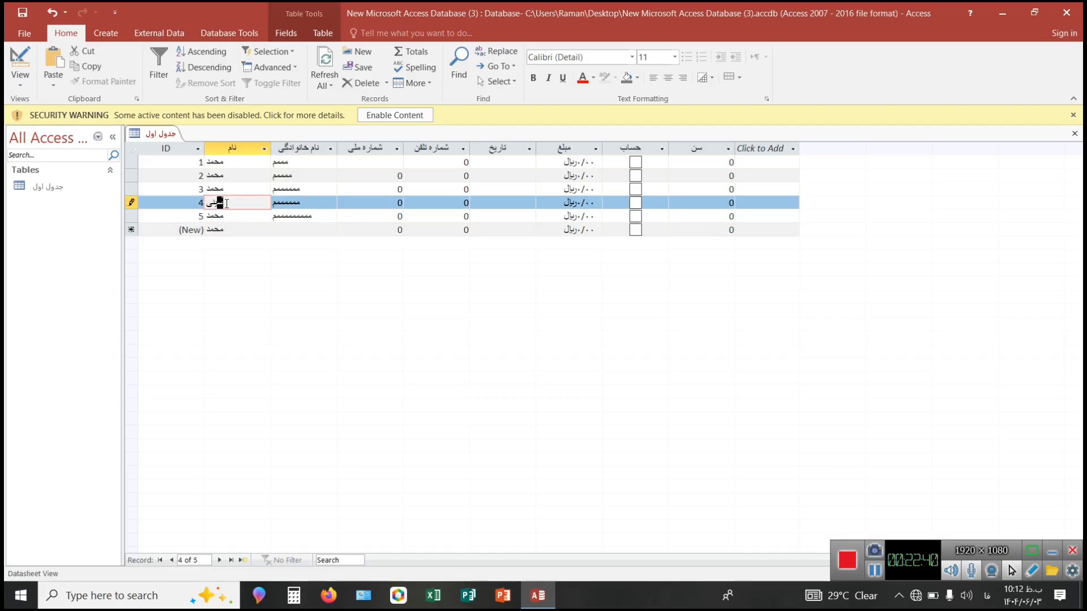
pyautogui.press('BackSpace')
pyautogui.press('BackSpace')
pyautogui.press('BackSpace')
pyautogui.write('حسین')
pyautogui.click(225, 228)
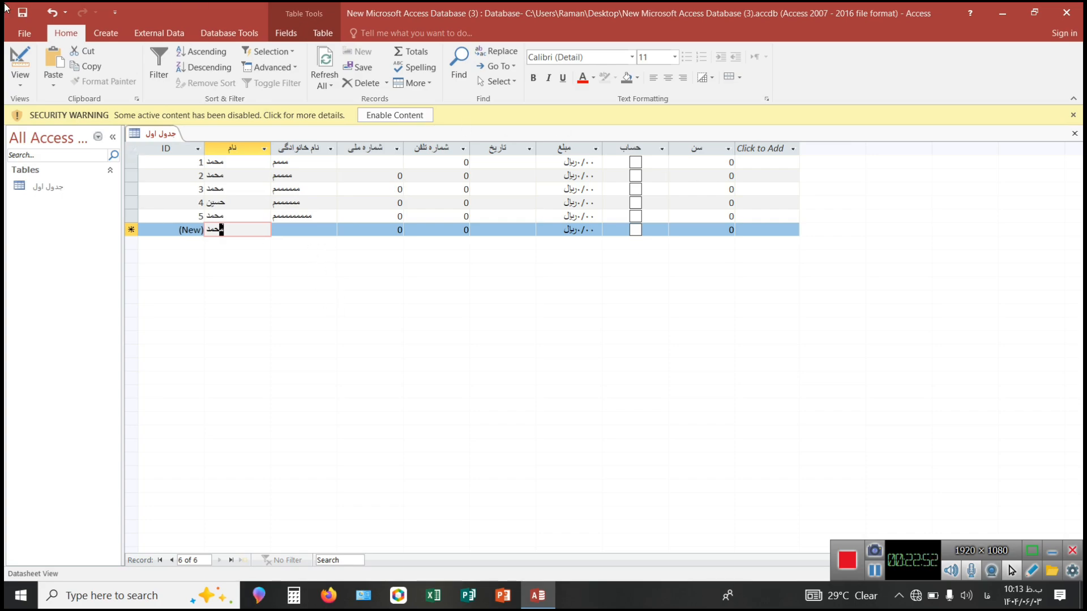
# Create a new query in Design view and add the "جدول اول" table to it.
pyautogui.click(90, 35)
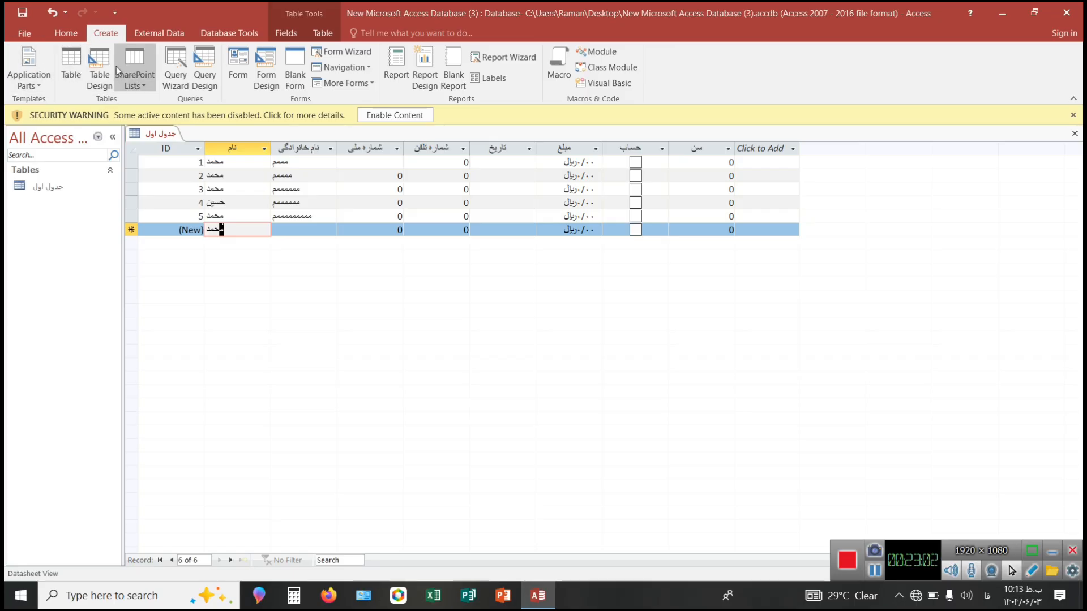
pyautogui.click(199, 63)
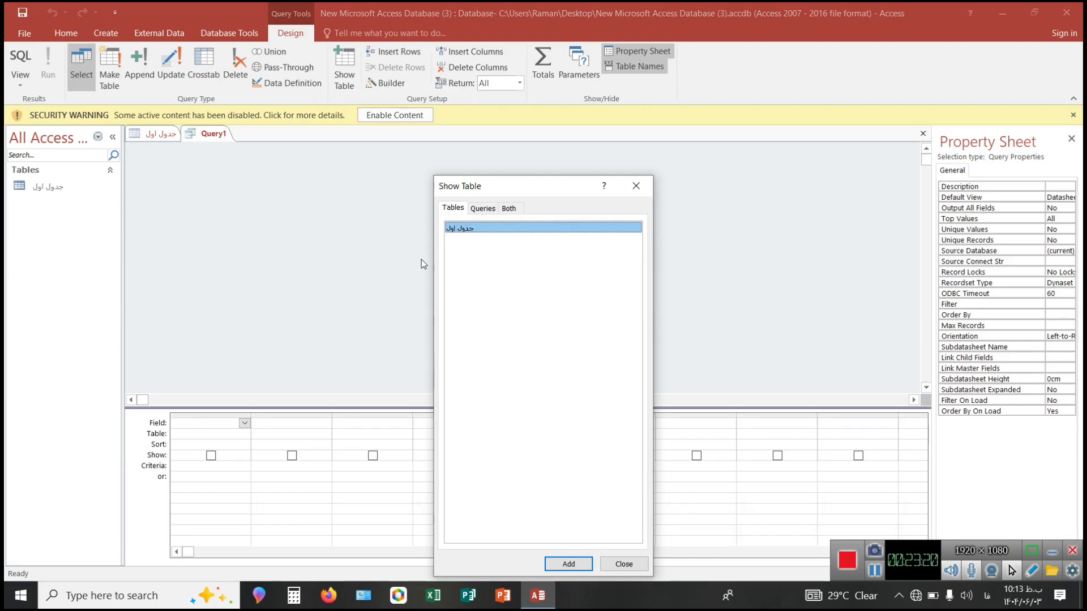
pyautogui.click(563, 564)
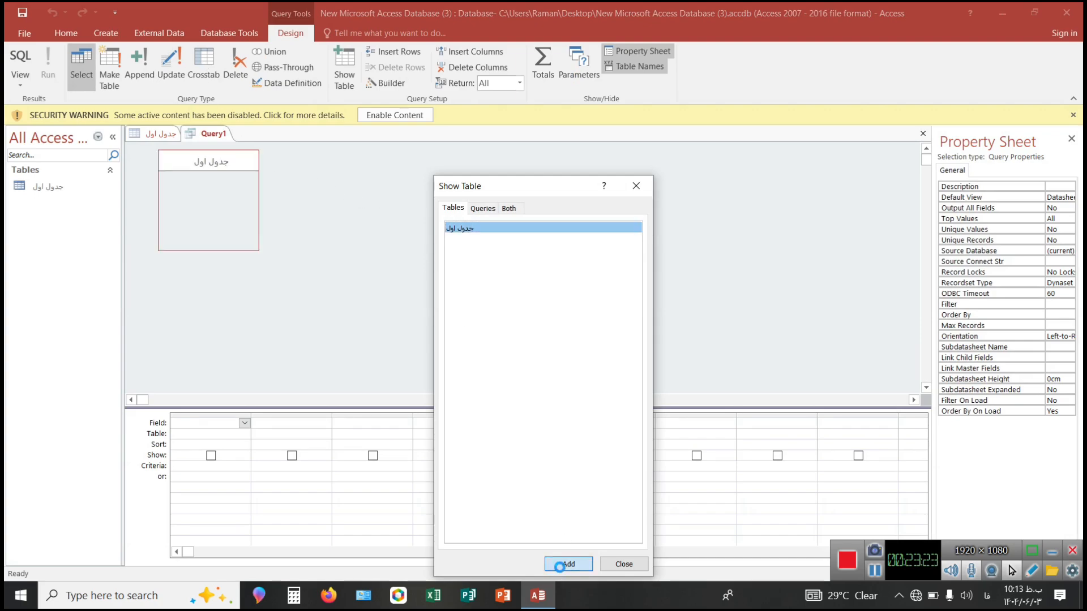
pyautogui.click(604, 564)
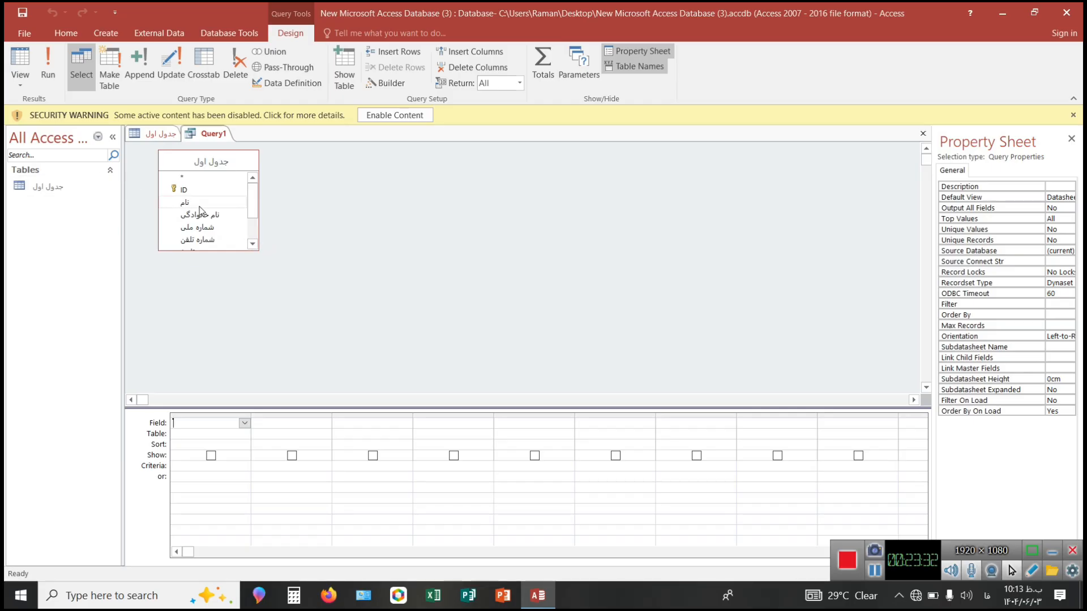
# Add the "نام خانوادگی", "نام" and "شماره ملی" fields to the query grid in that order and run the query.
pyautogui.moveTo(210, 279); pyautogui.dragTo(230, 423)
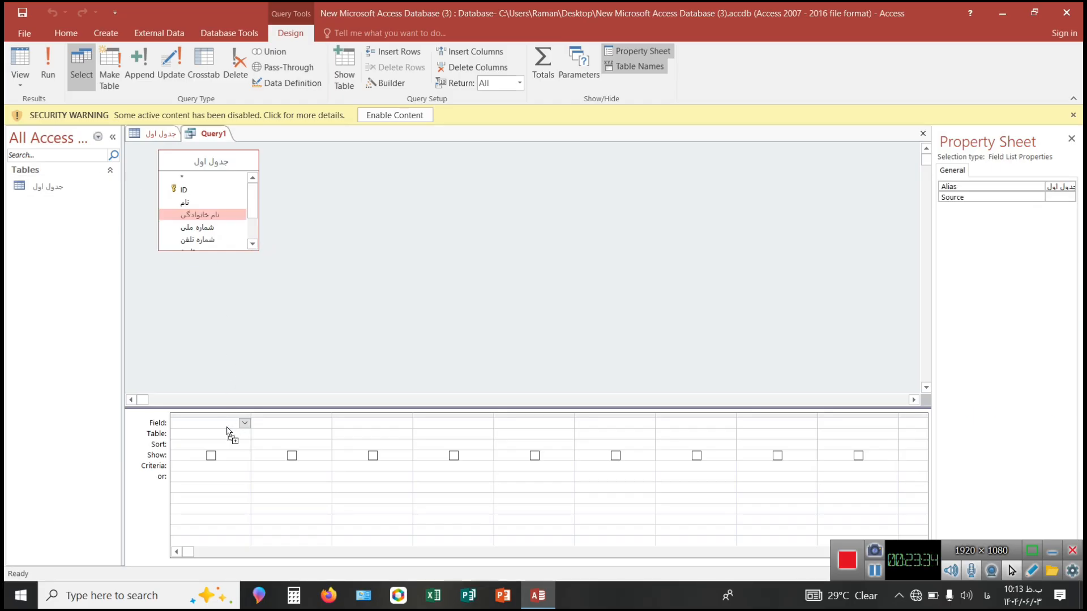
pyautogui.moveTo(184, 204); pyautogui.dragTo(291, 420)
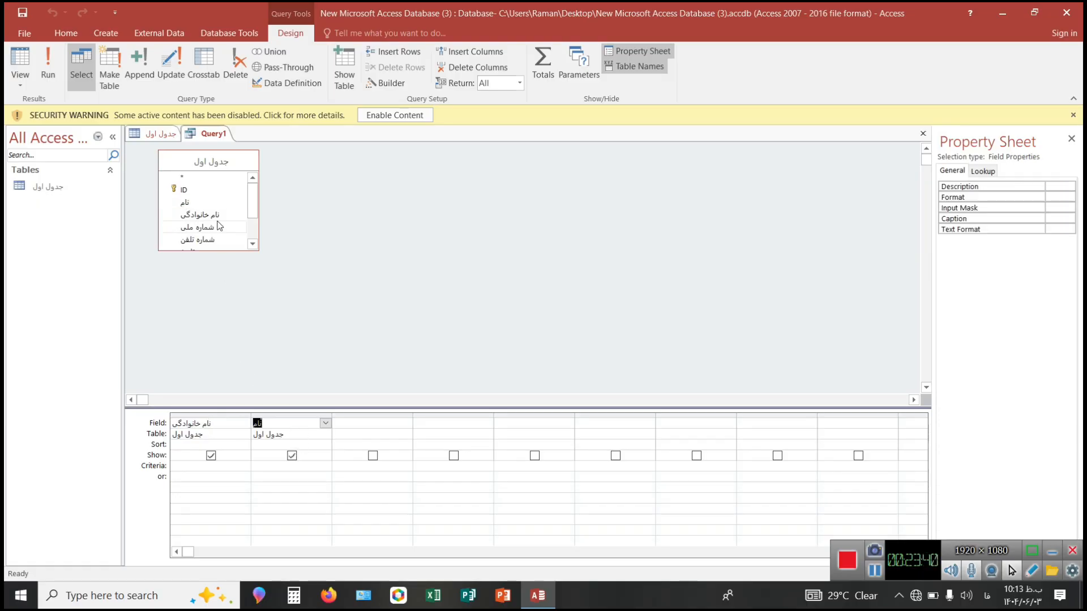
pyautogui.scroll(-2, 213, 225)
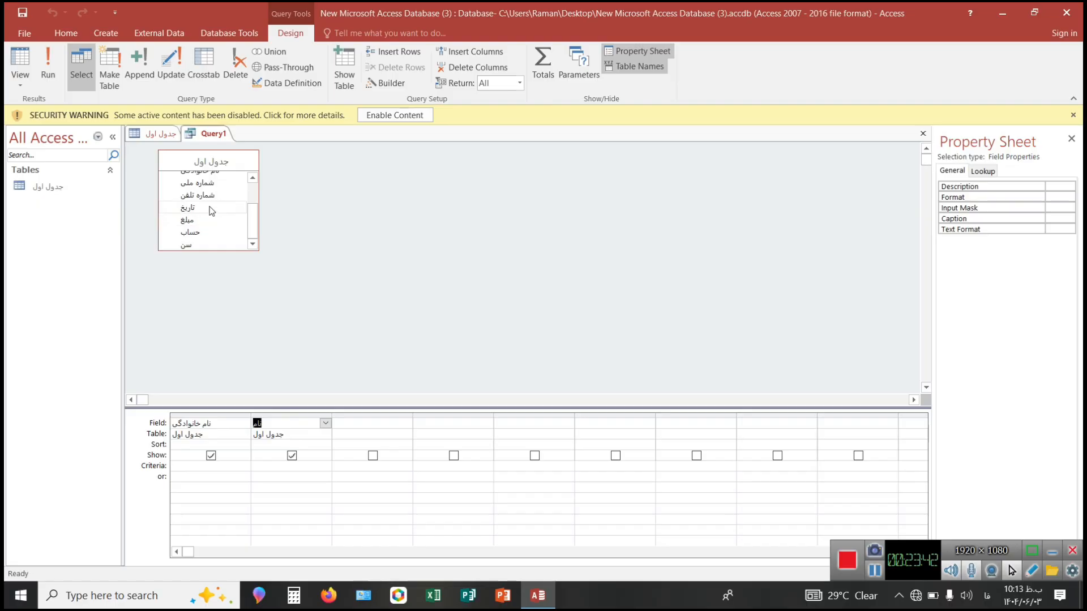
pyautogui.moveTo(204, 182); pyautogui.dragTo(381, 420)
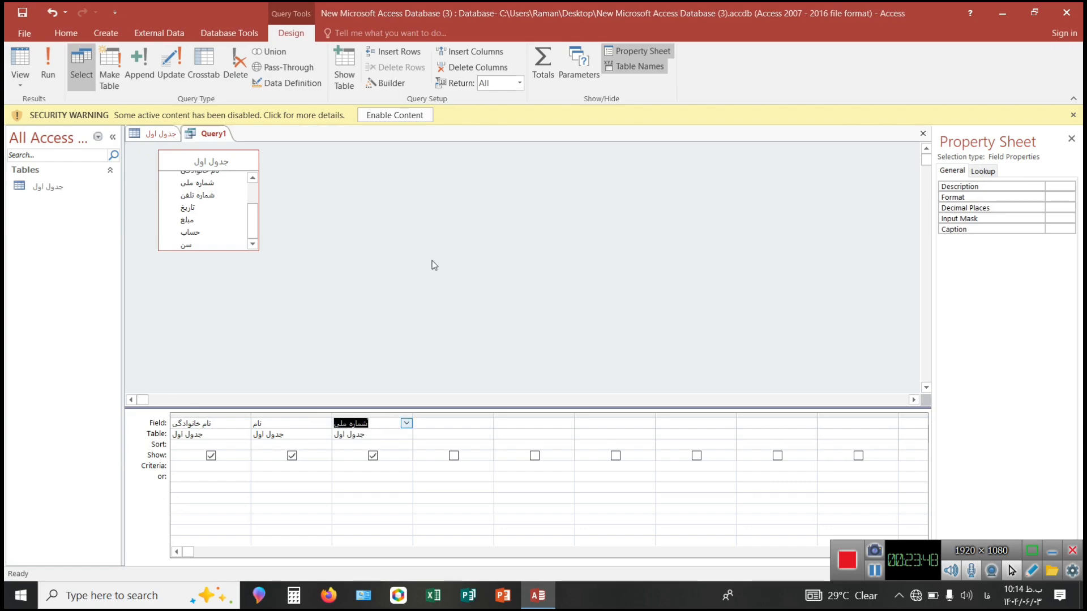
pyautogui.click(48, 64)
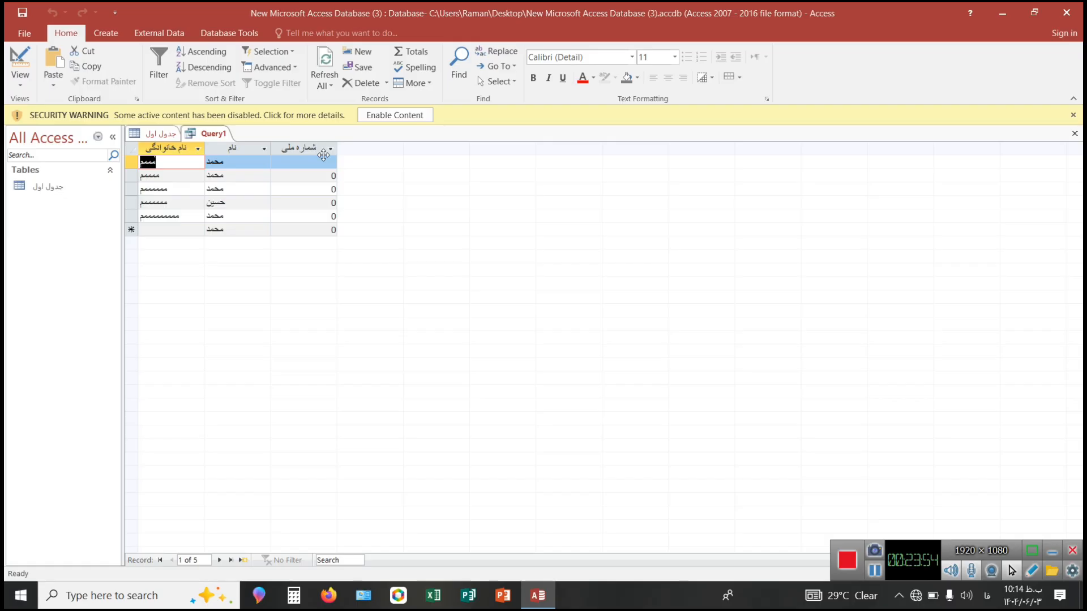
# Close the query and save it under the name Query1.
pyautogui.click(156, 133)
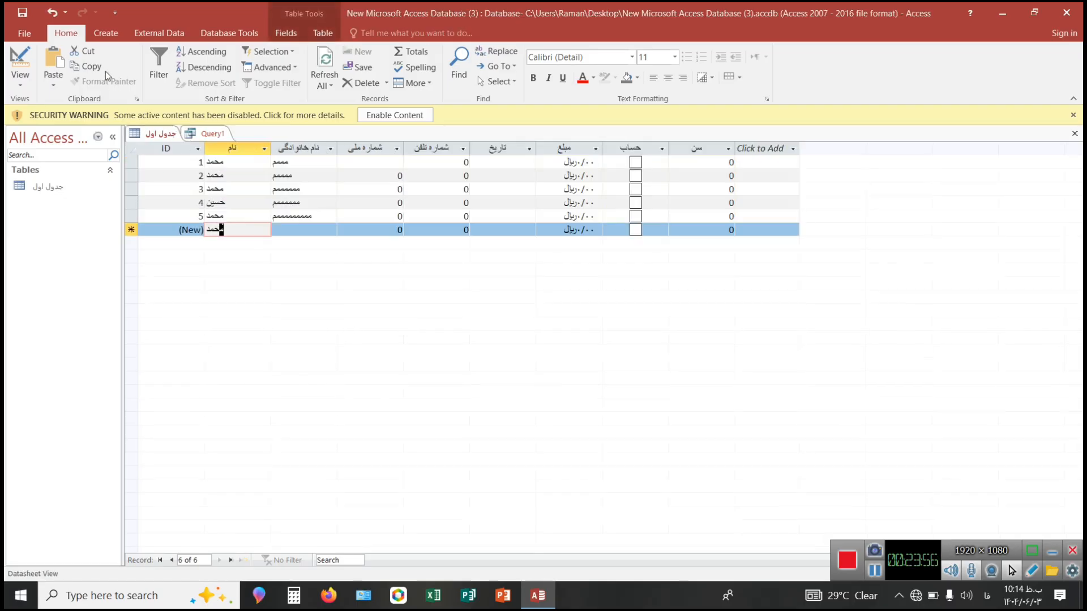
pyautogui.click(105, 35)
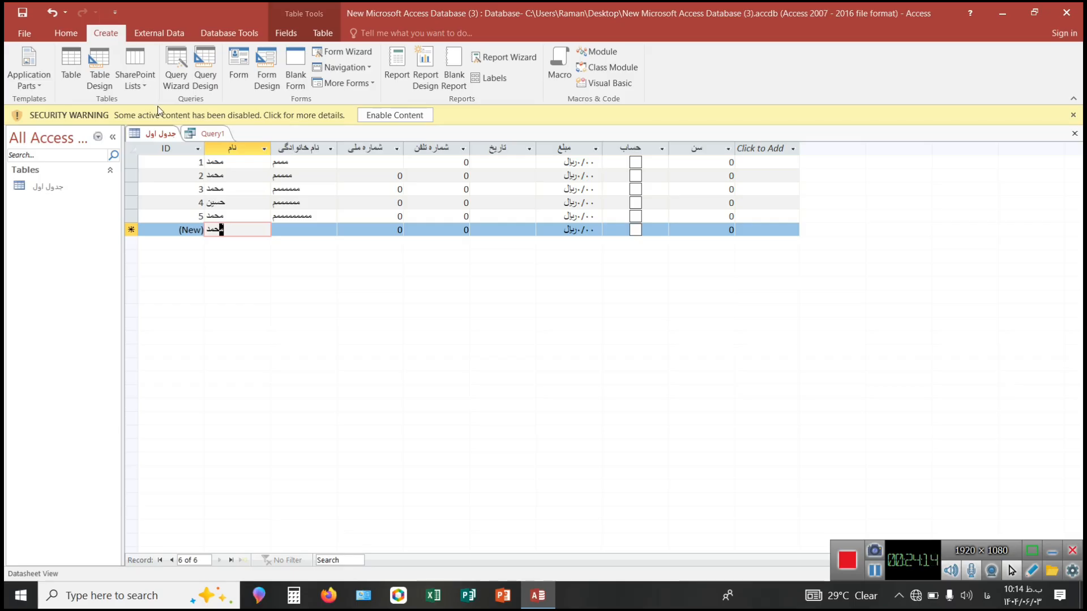
pyautogui.rightClick(207, 136)
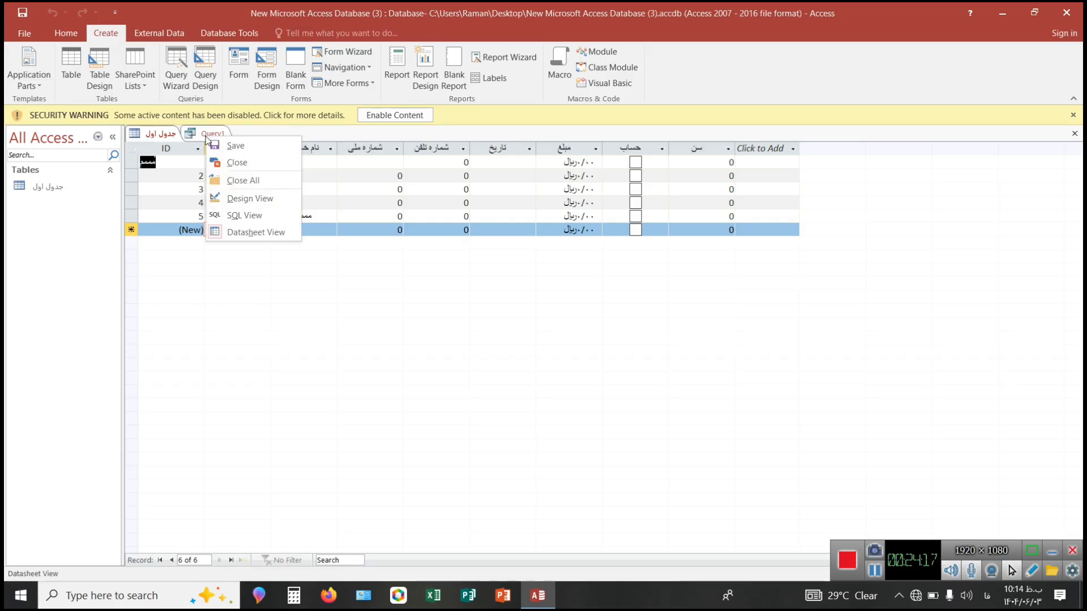
pyautogui.click(238, 161)
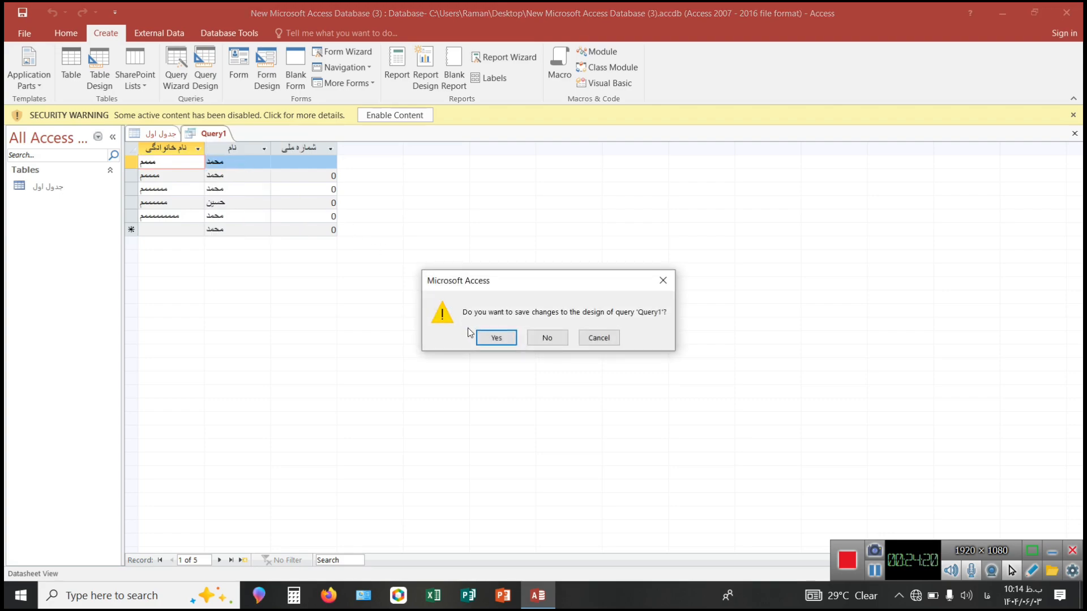
pyautogui.click(492, 336)
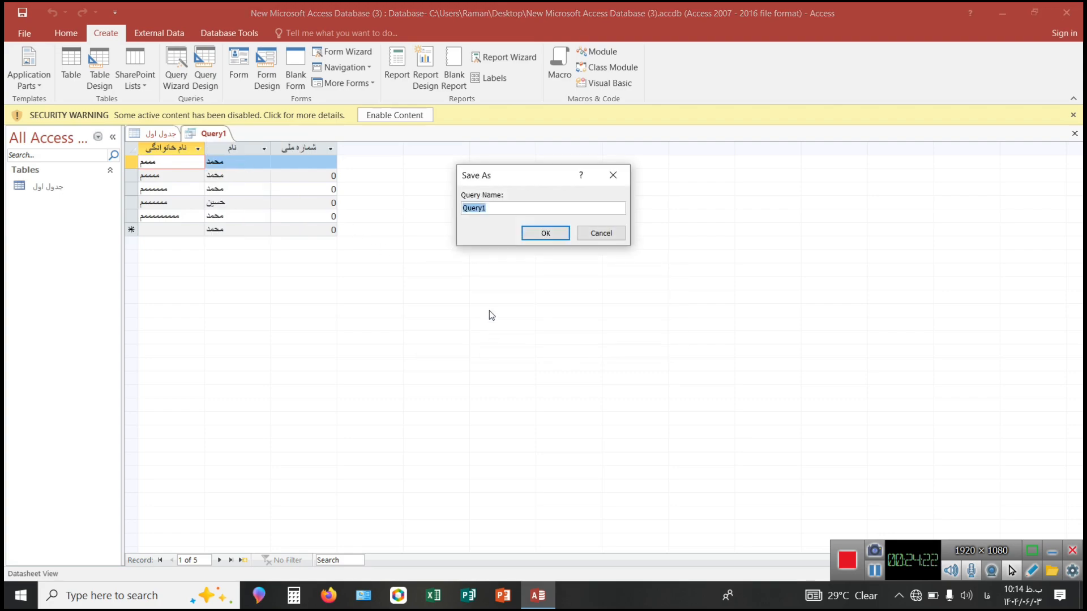
pyautogui.click(540, 233)
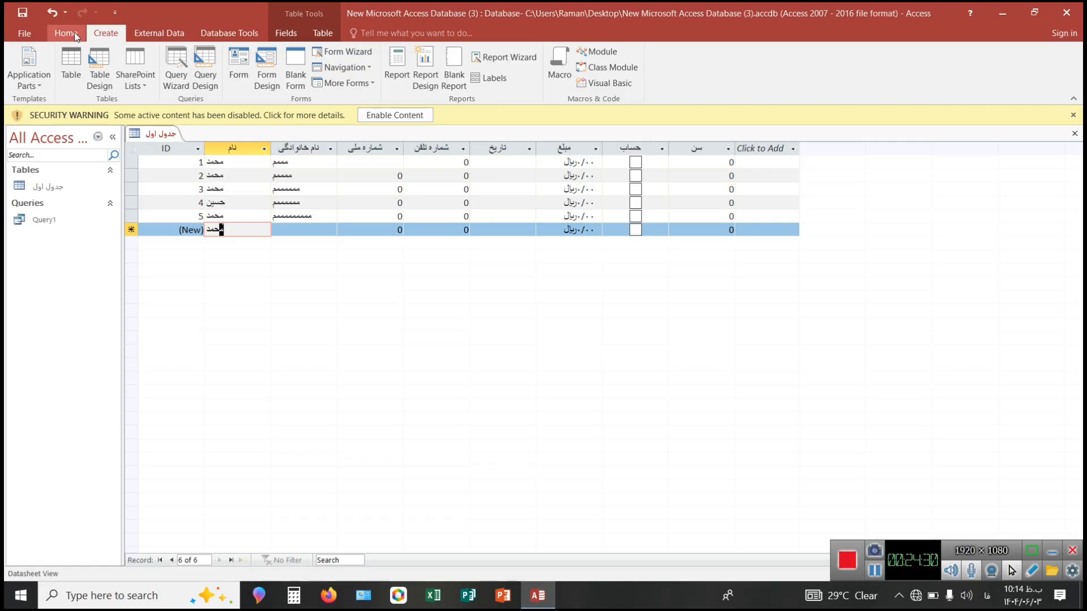
# Create a second query in Design view based on the "جدول اول" table.
pyautogui.click(204, 68)
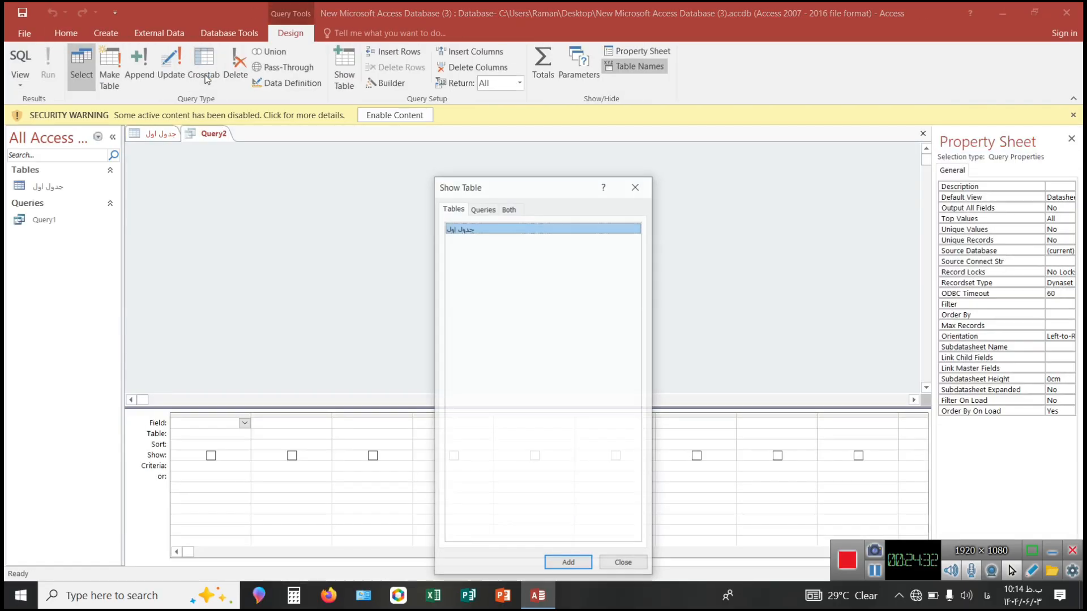
pyautogui.click(568, 564)
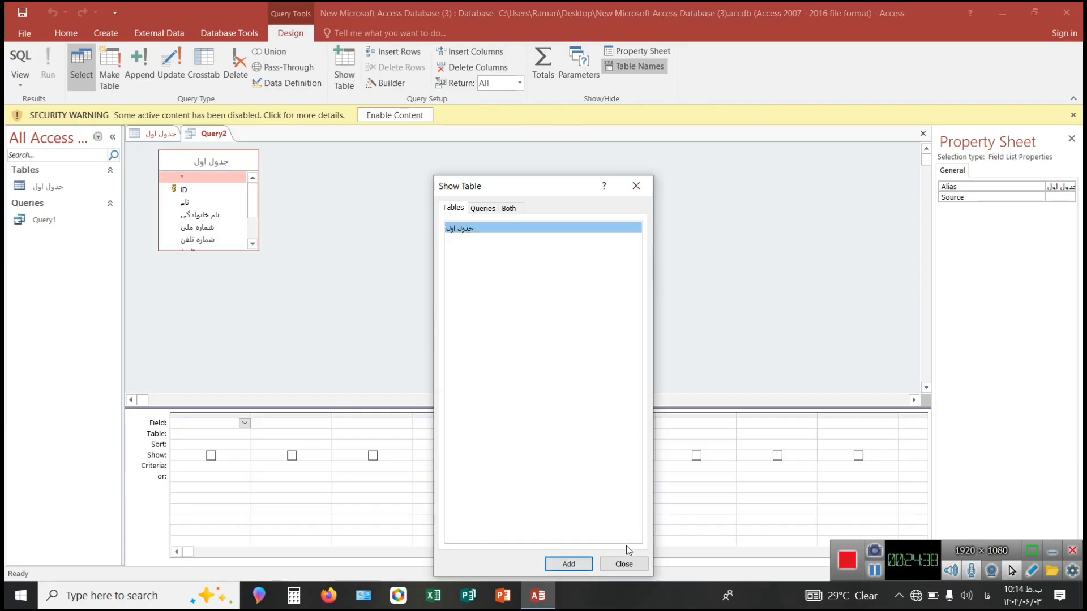
pyautogui.click(622, 569)
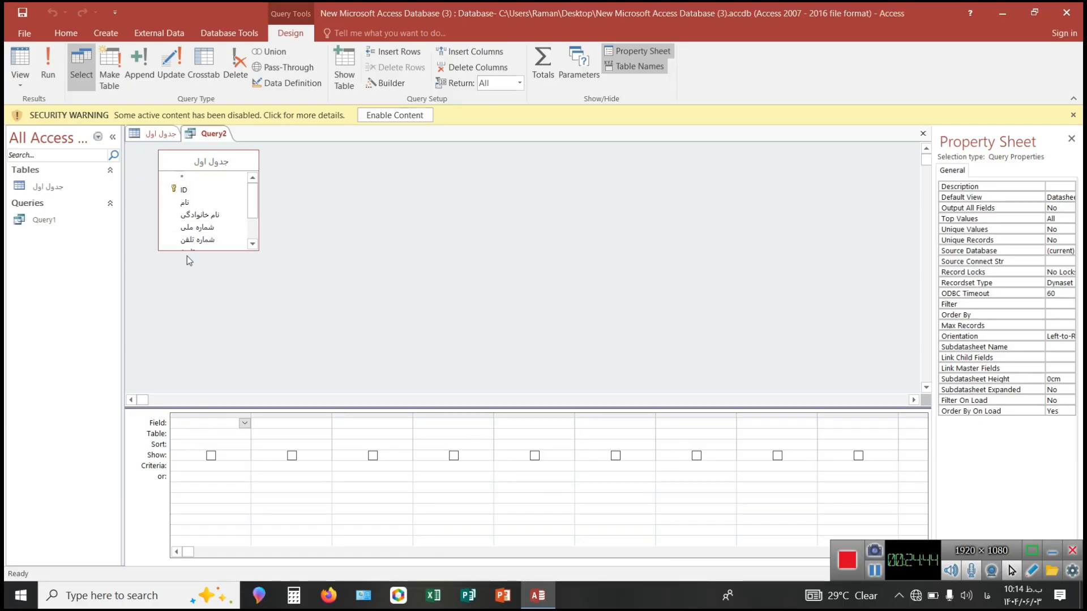
# Add the "شماره ملی" and "نام" fields to the second query's grid and run it.
pyautogui.moveTo(191, 229); pyautogui.dragTo(213, 427)
pyautogui.moveTo(189, 202); pyautogui.dragTo(292, 425)
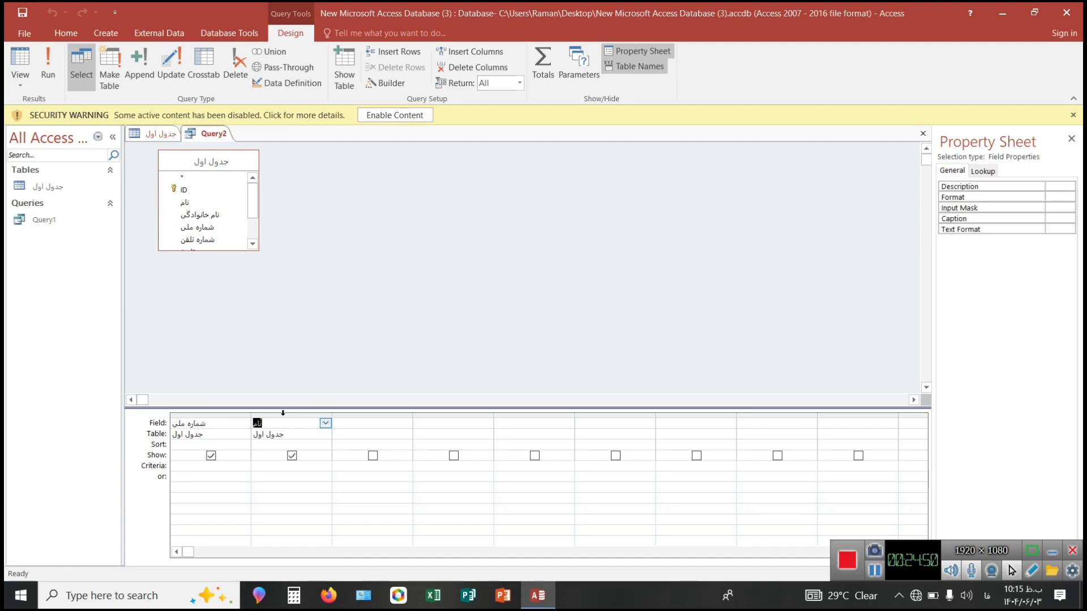
pyautogui.click(46, 67)
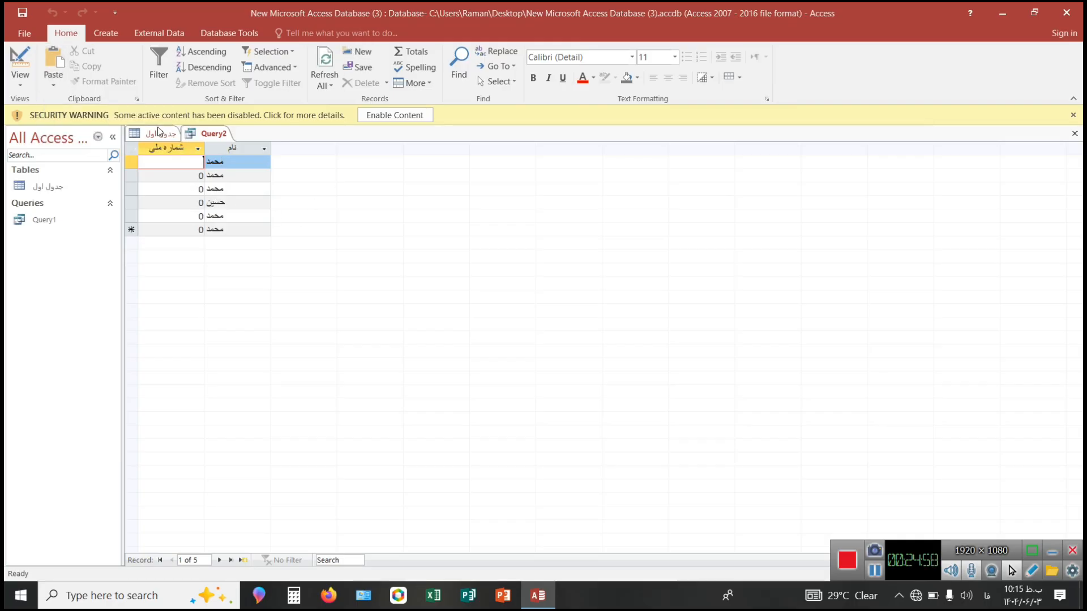
# Return to the "جدول اول" table and generate an automatic form from it.
pyautogui.click(159, 133)
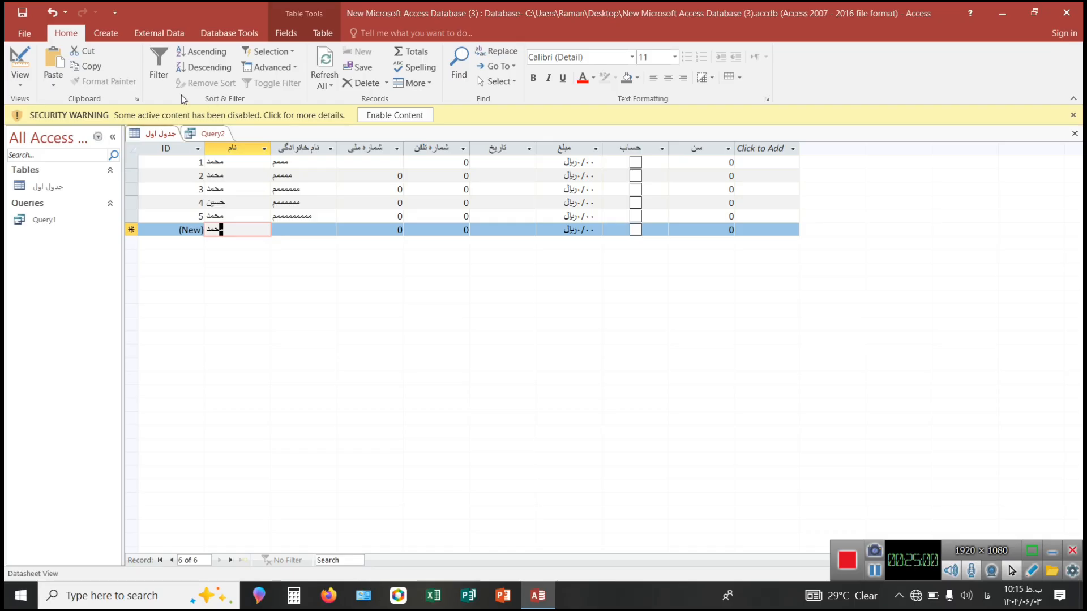
pyautogui.click(99, 43)
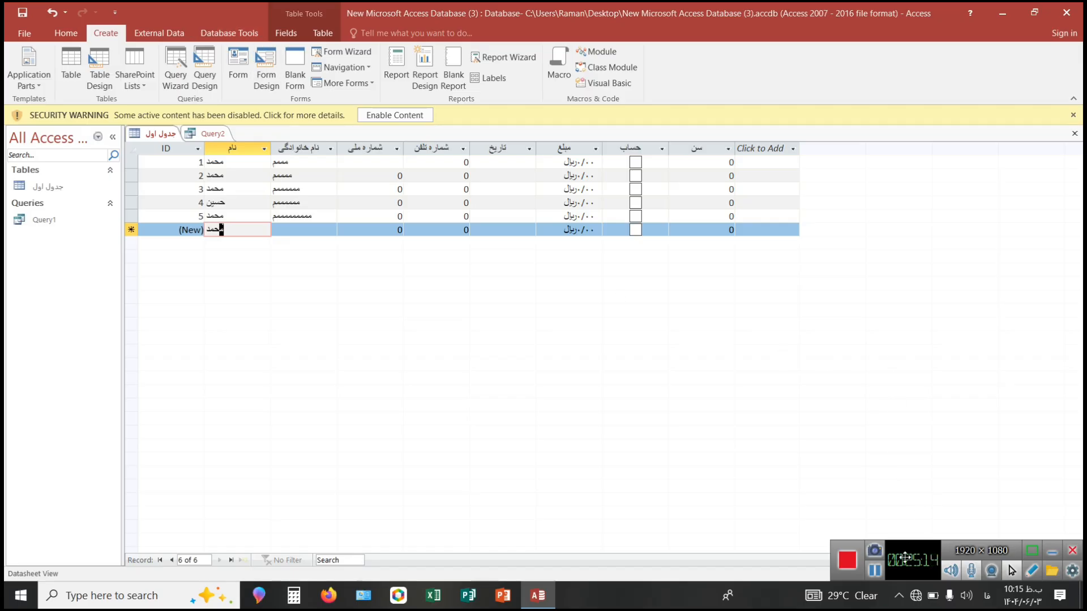
pyautogui.click(877, 572)
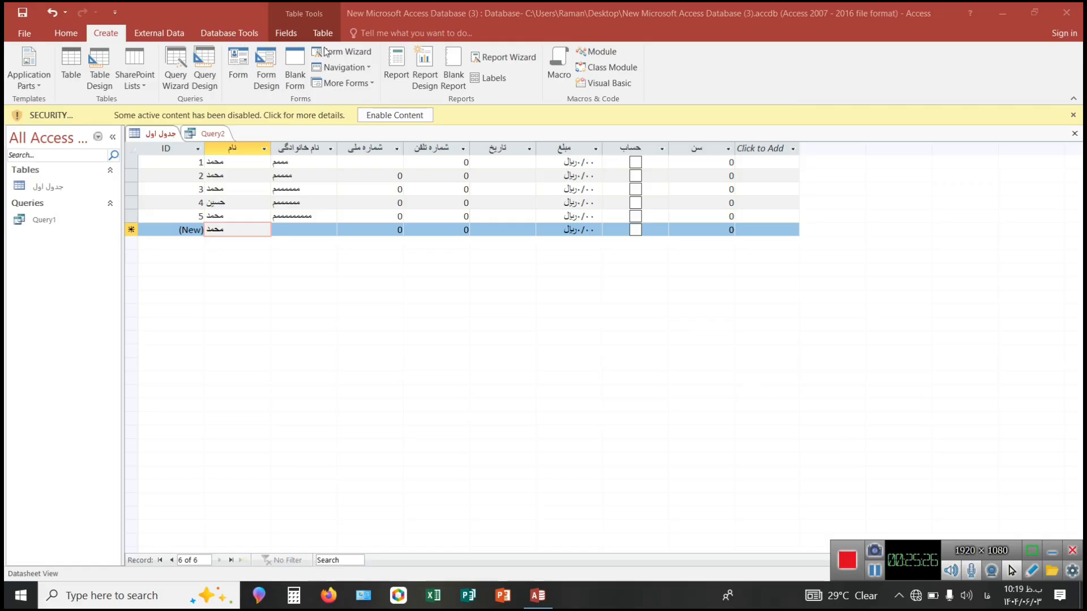
pyautogui.click(235, 66)
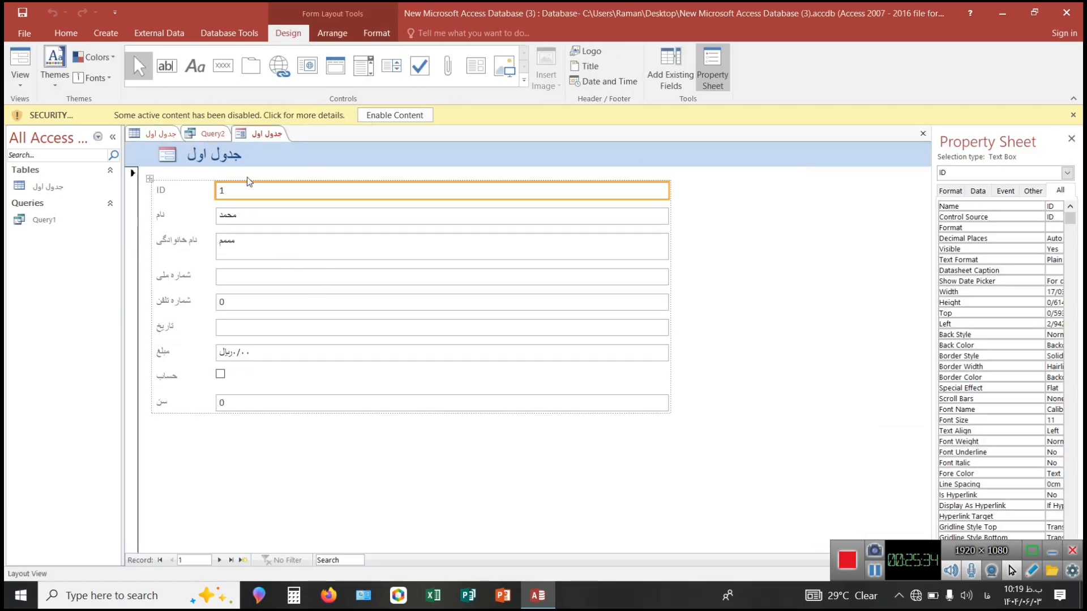
# Start the Form Wizard for the "جدول اول" table and select "نام", "شماره ملی" and then all remaining fields.
pyautogui.click(162, 142)
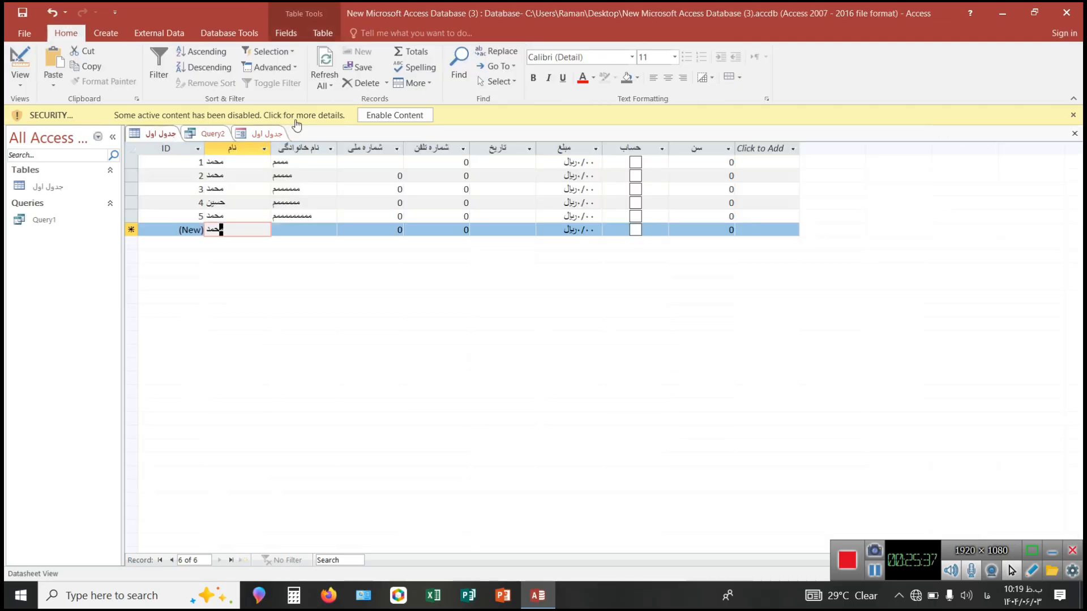
pyautogui.click(121, 33)
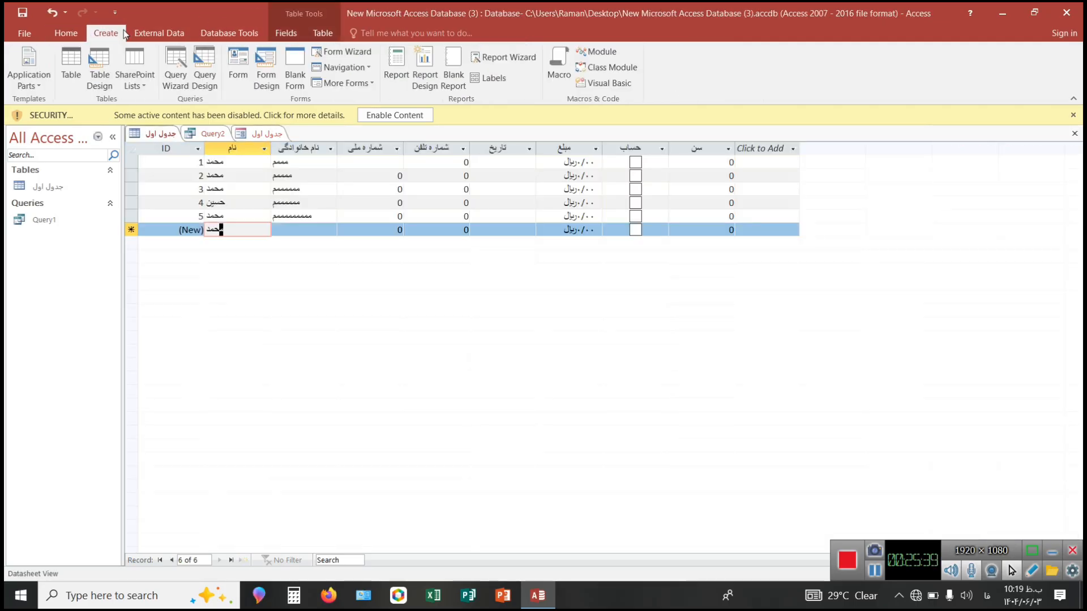
pyautogui.click(322, 55)
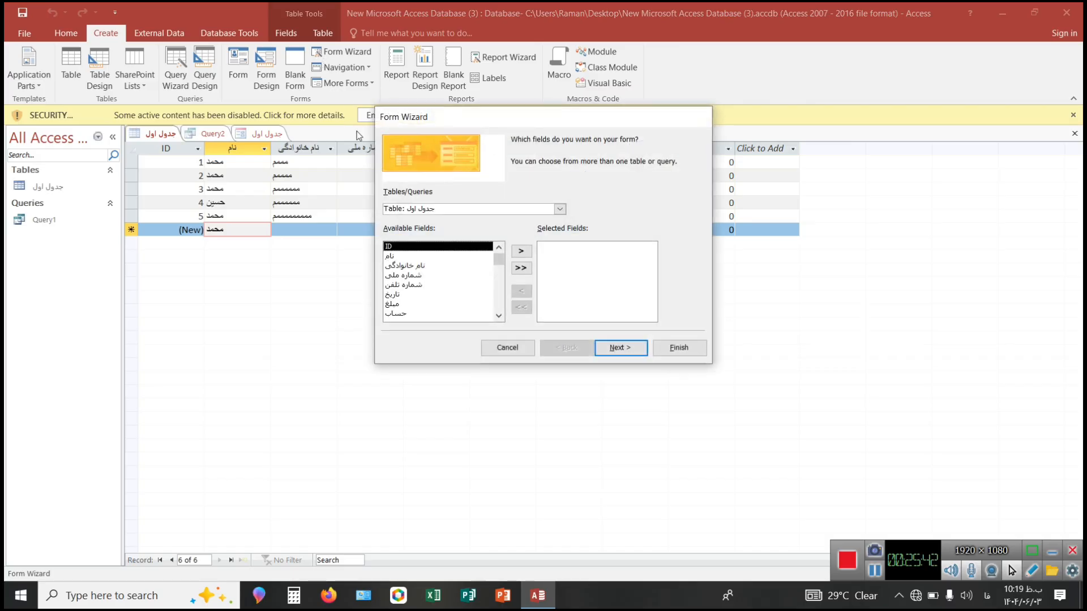
pyautogui.click(523, 249)
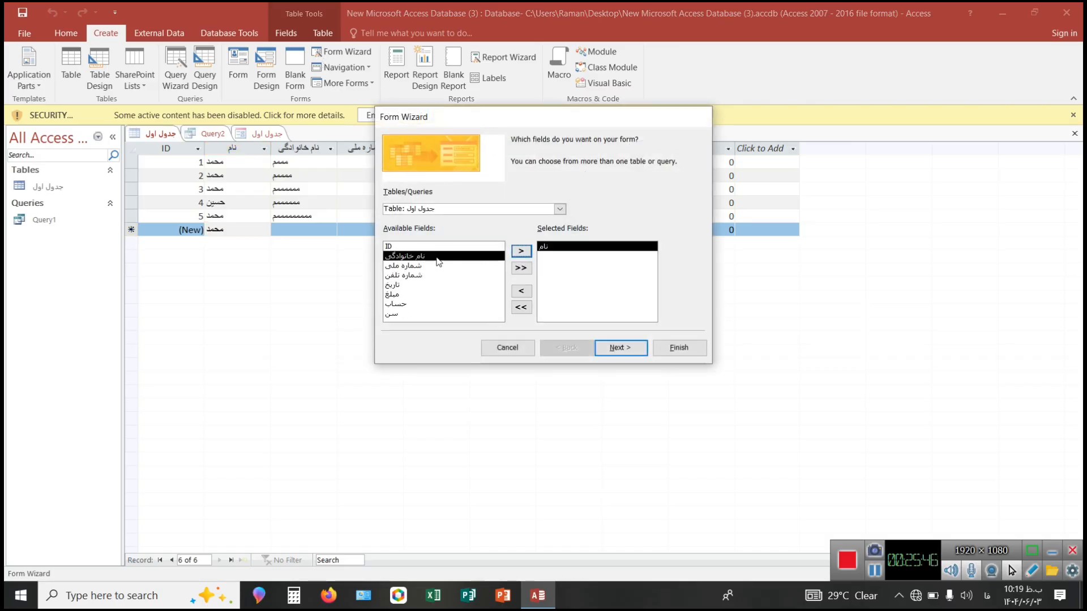
pyautogui.click(432, 266)
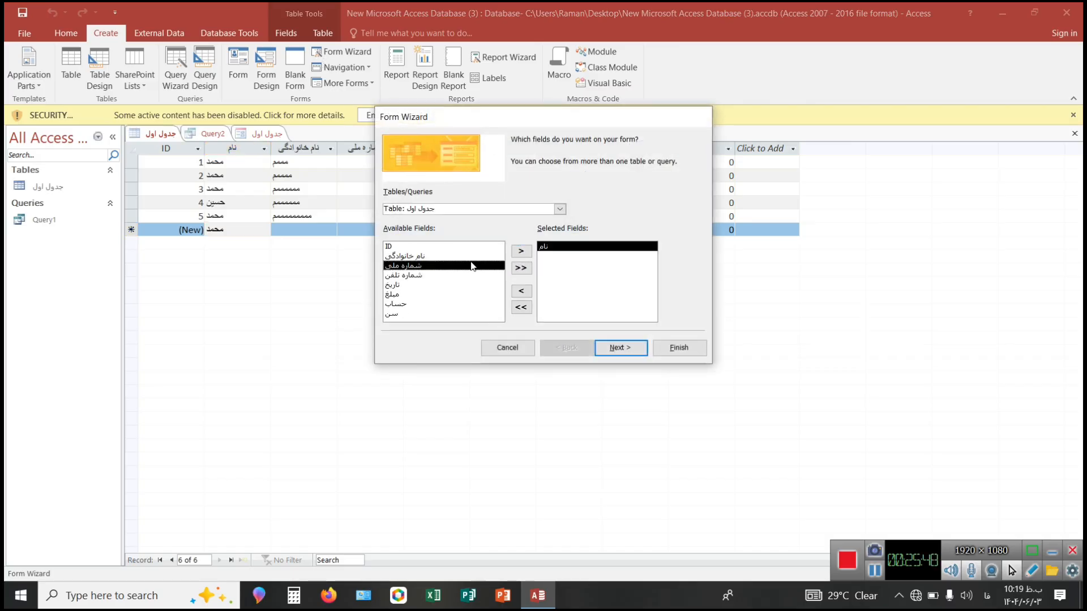
pyautogui.click(514, 253)
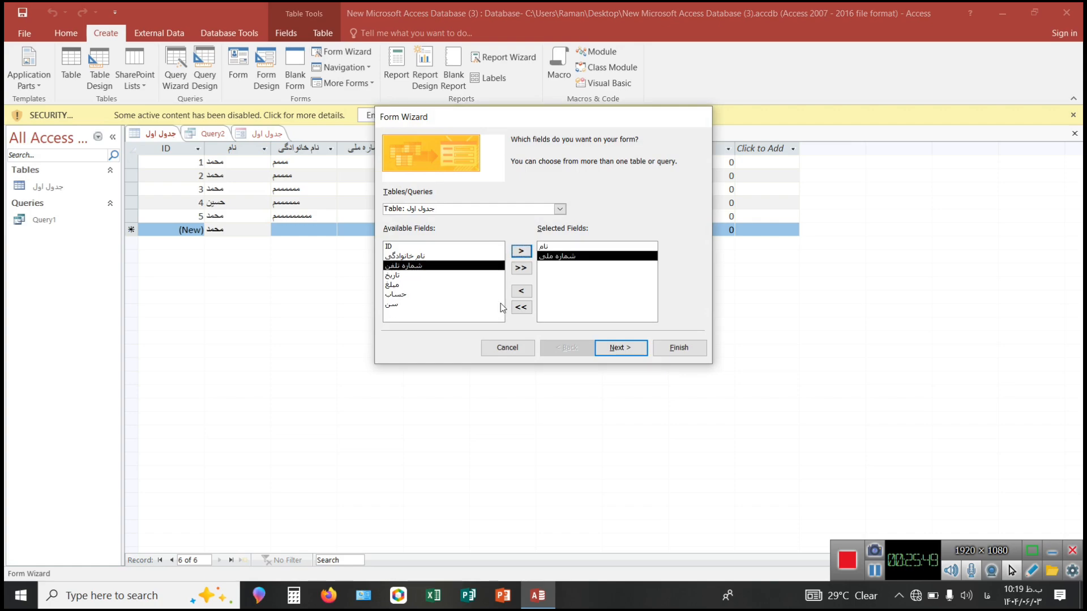
pyautogui.click(515, 269)
# Finish the form with the Columnar layout and the title "جدول اول۱", set to open for viewing or entering information.
pyautogui.click(620, 347)
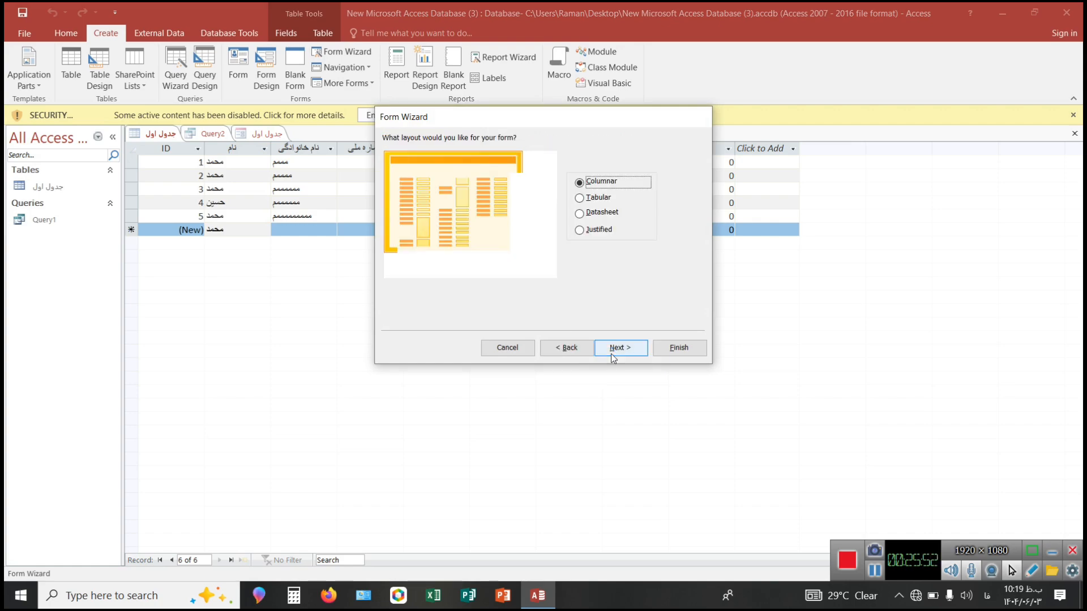
pyautogui.click(634, 347)
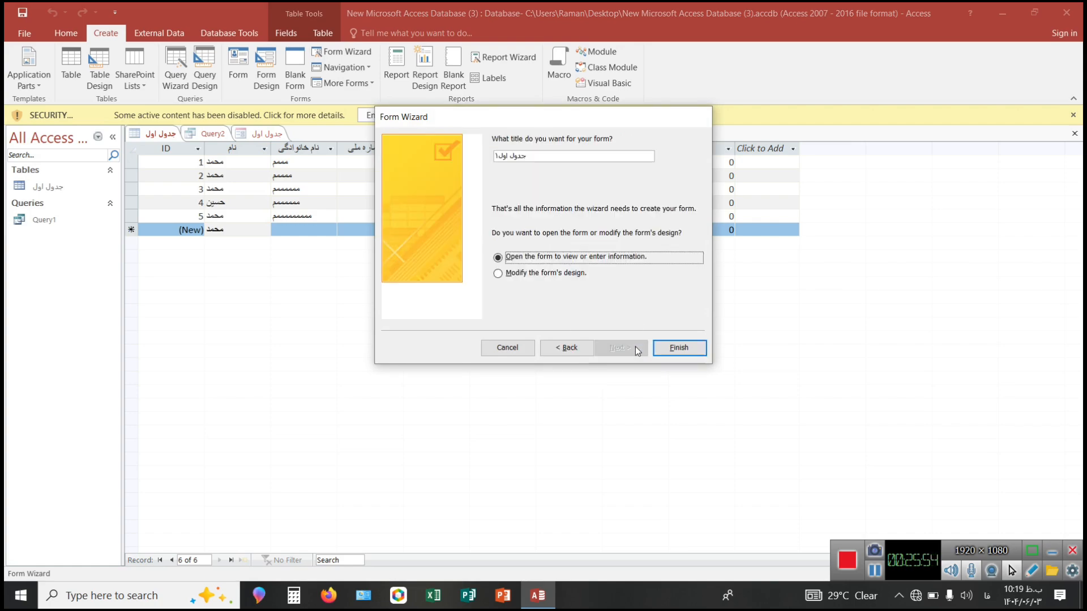
pyautogui.click(674, 348)
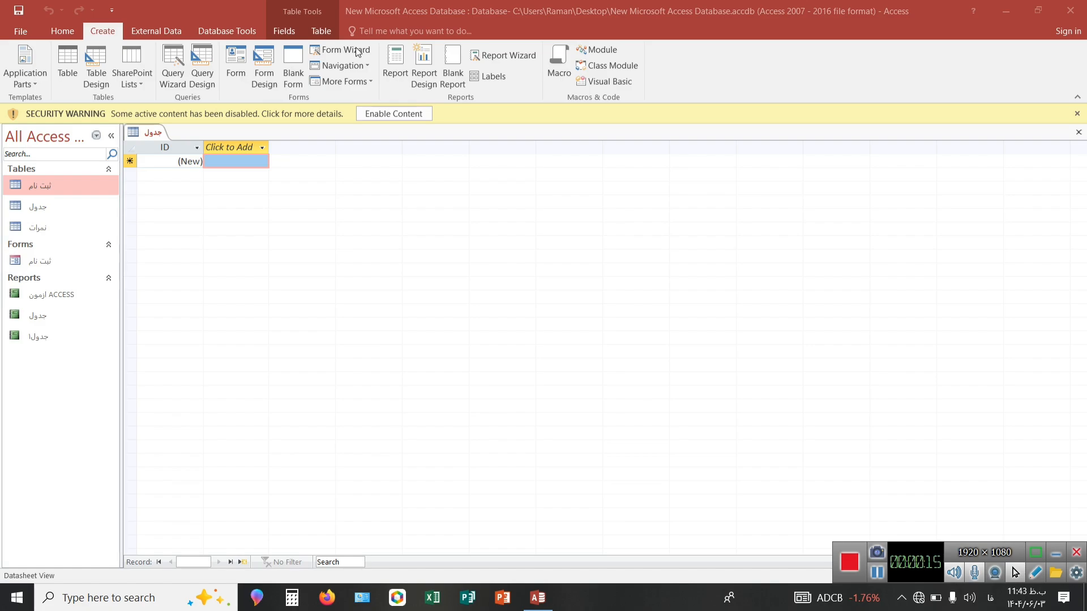
# Generate an automatic report from the open "جدول" table.
pyautogui.click(396, 74)
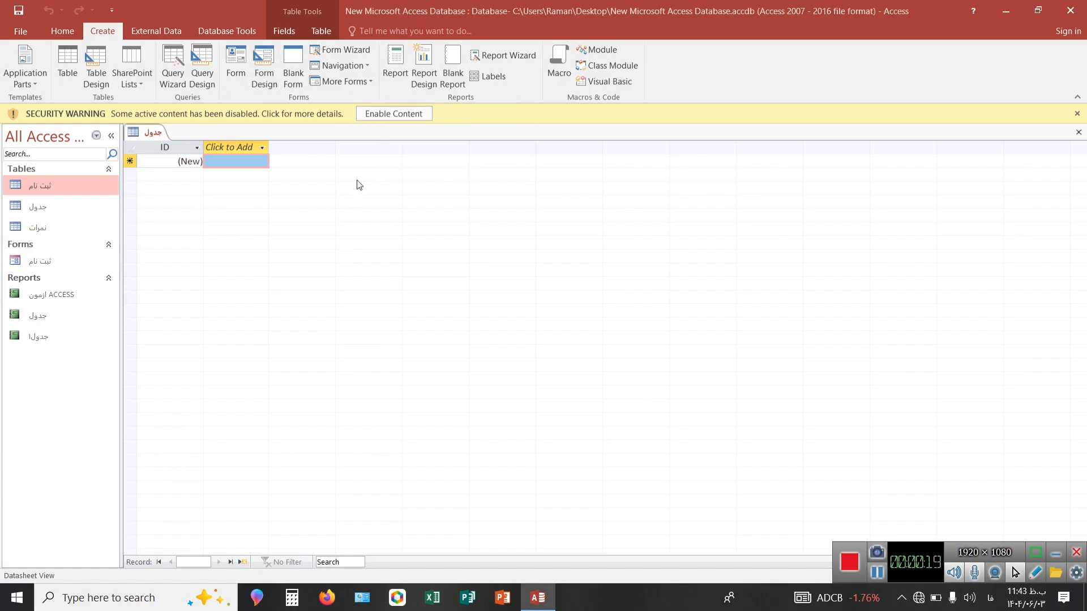
pyautogui.click(393, 83)
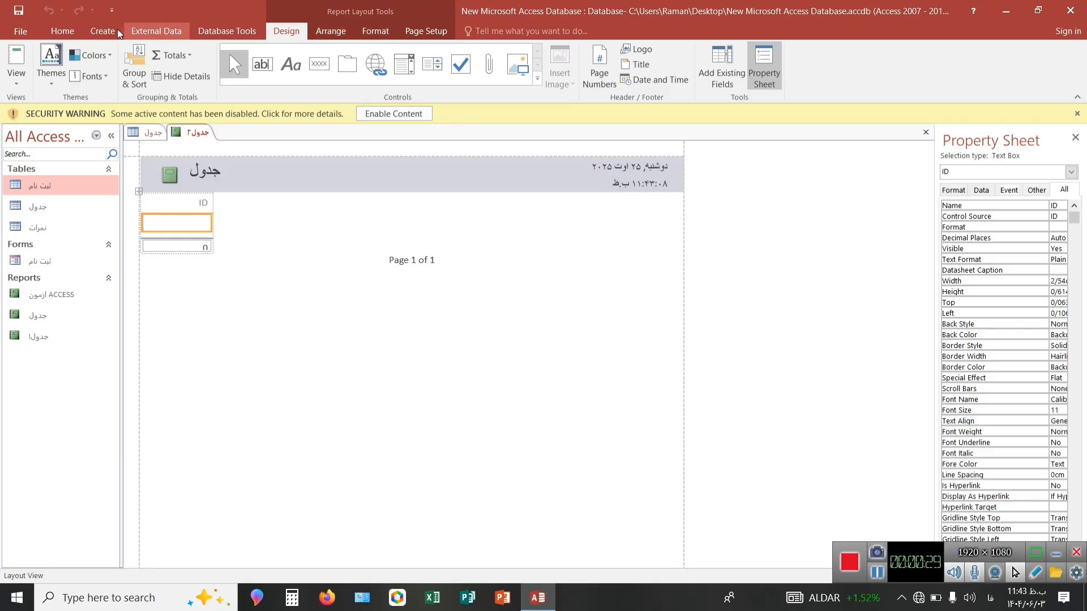
# Create a report from the "جدول" table with the Report Wizard using the ID field, Tabular layout, Portrait orientation and title "جدول۳", set to preview.
pyautogui.click(101, 30)
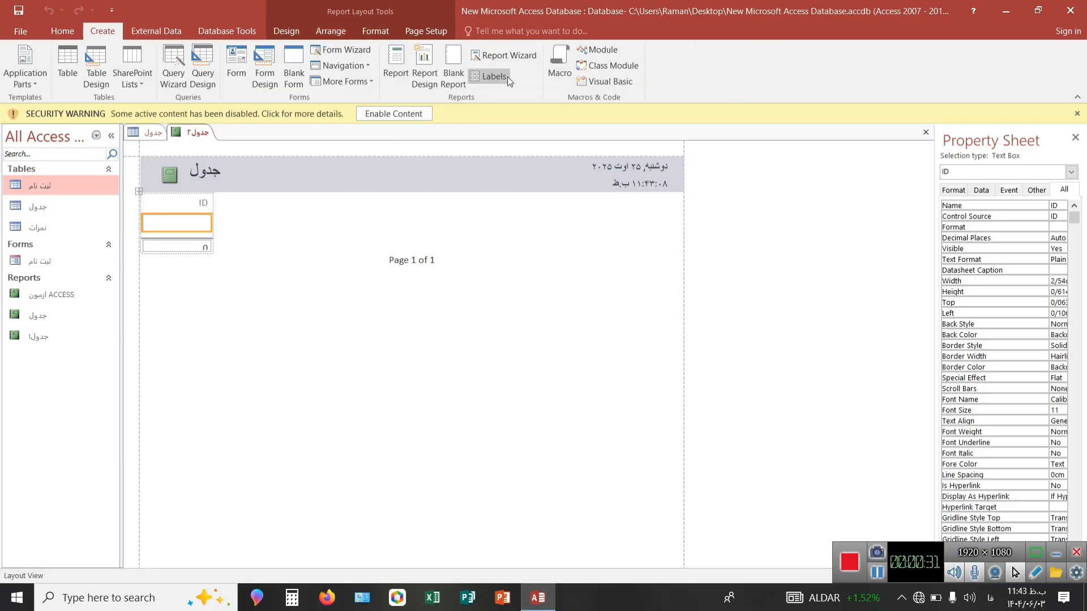
pyautogui.click(518, 54)
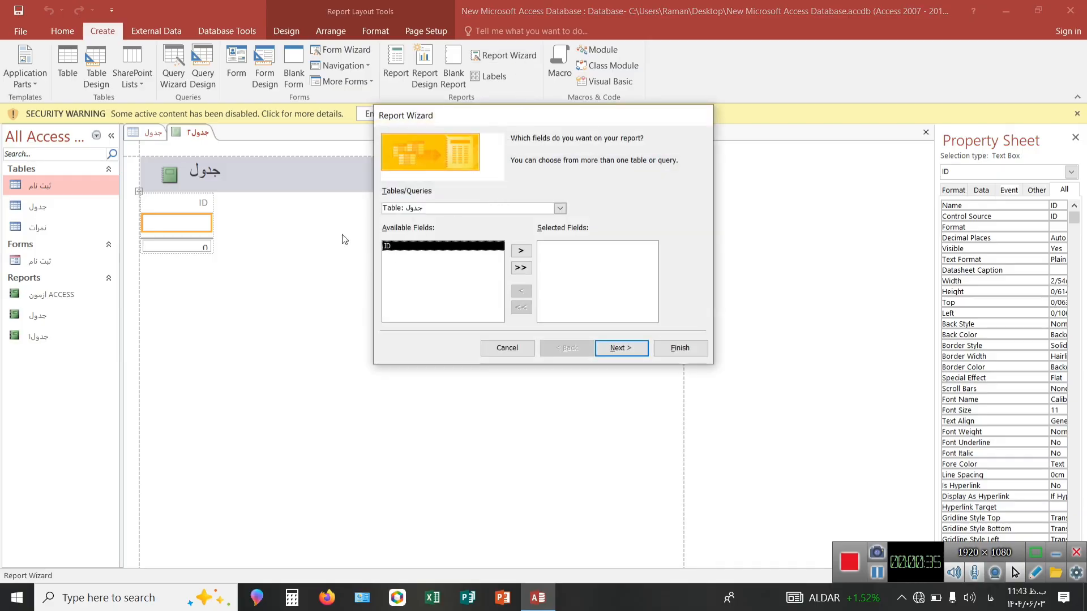
pyautogui.click(522, 251)
pyautogui.click(618, 348)
pyautogui.click(618, 348)
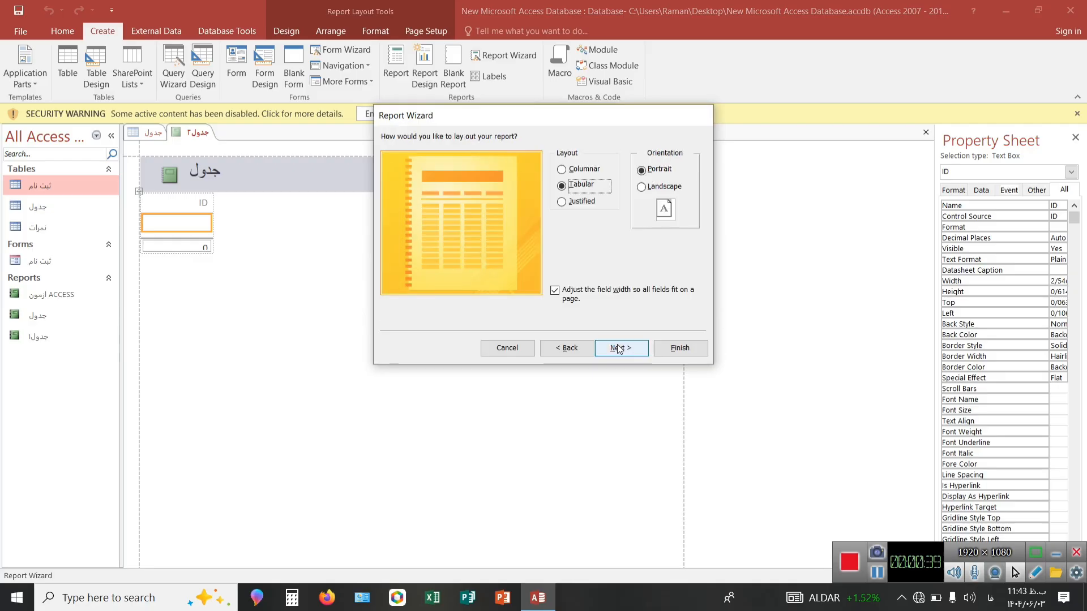
pyautogui.click(618, 348)
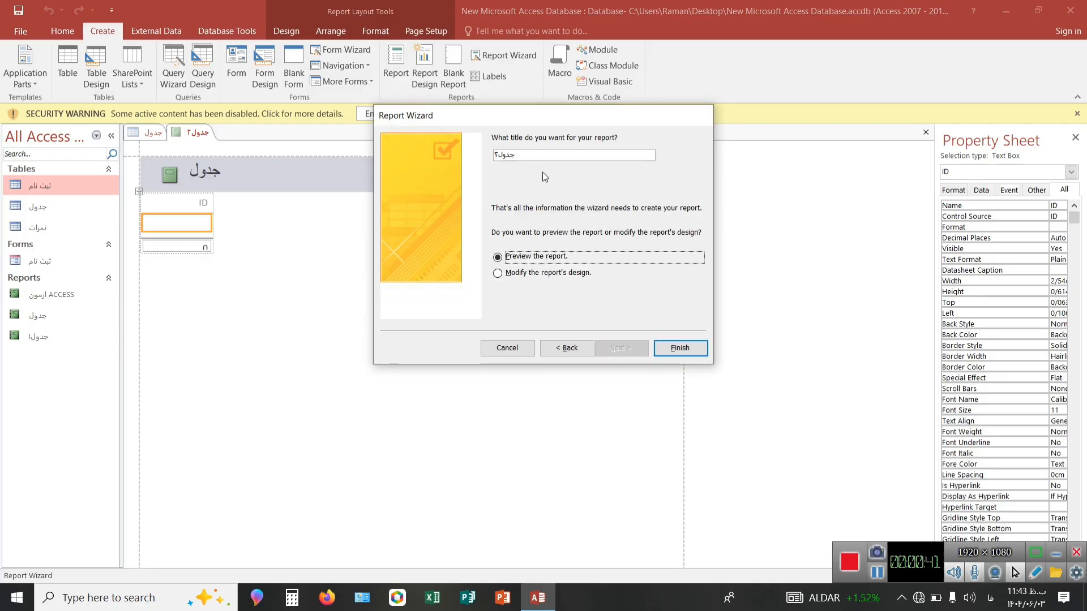
pyautogui.click(671, 354)
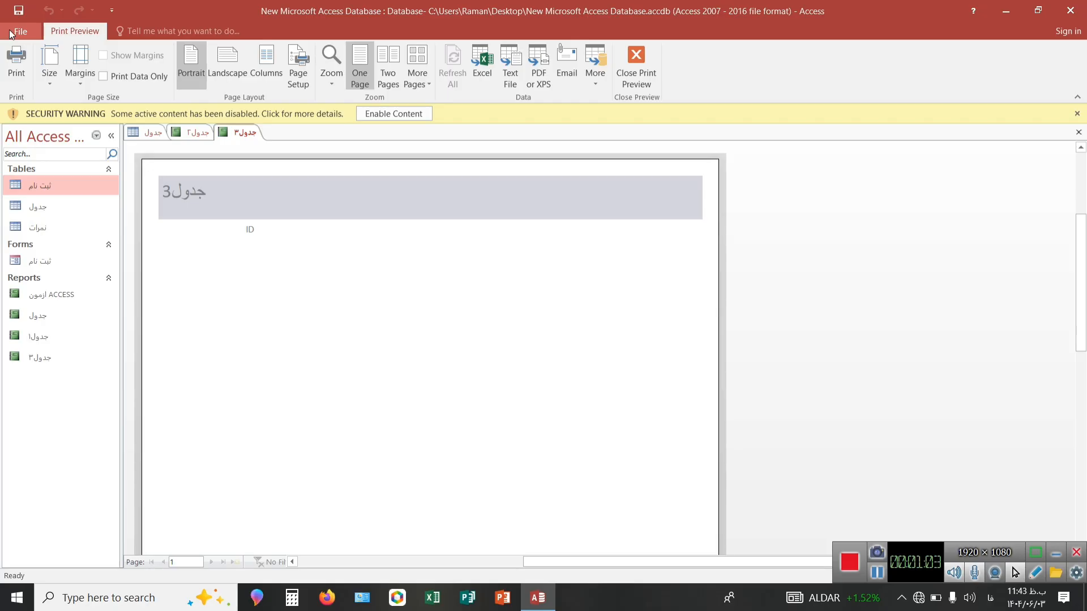
# Return to the "جدول" table and generate an automatic form from it.
pyautogui.click(153, 134)
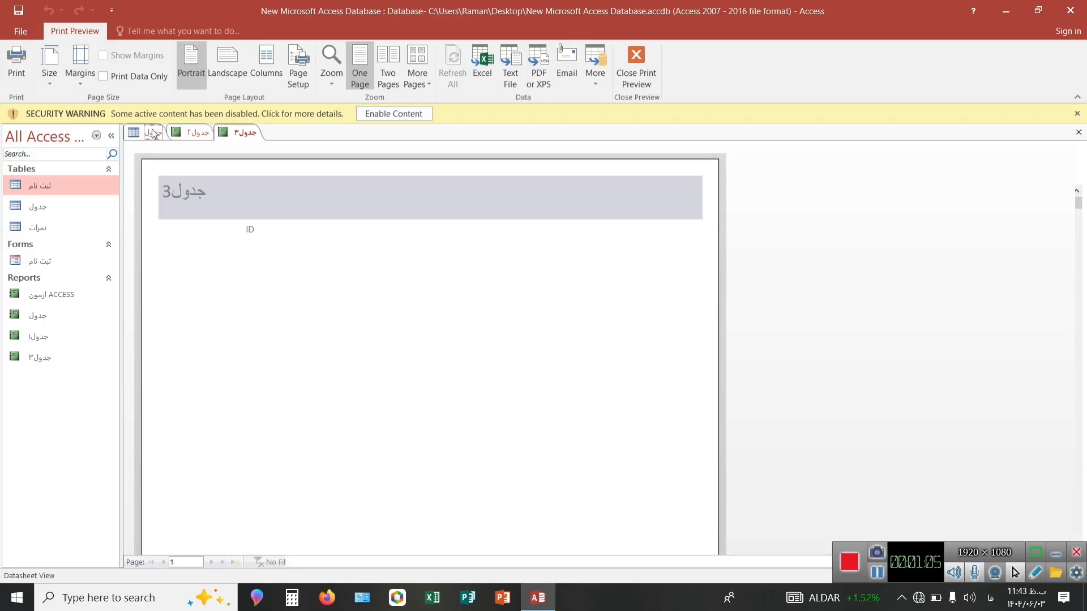
pyautogui.click(89, 33)
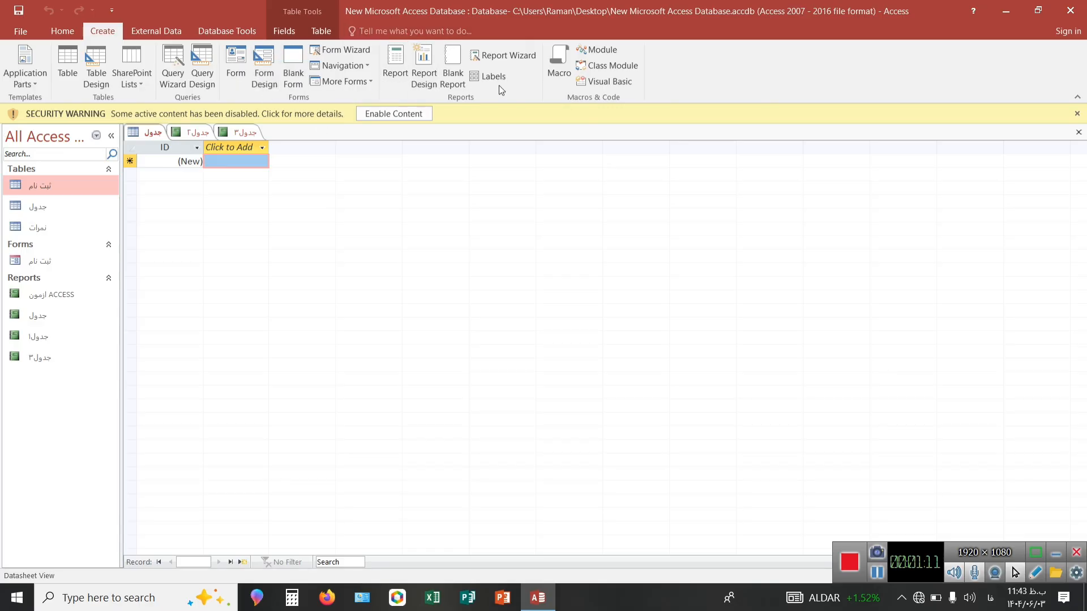
pyautogui.click(882, 575)
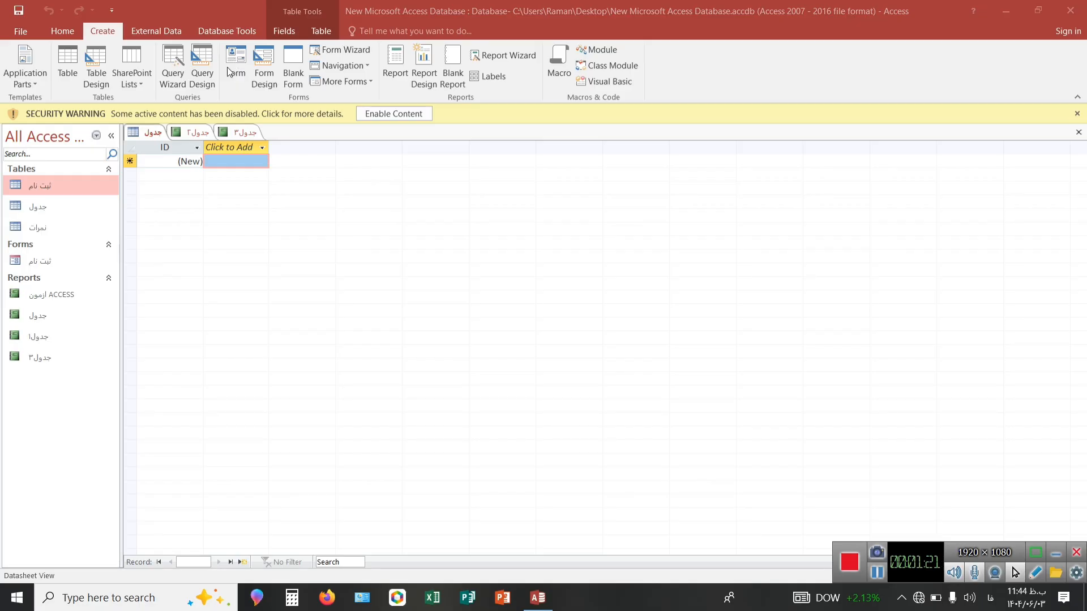
pyautogui.click(241, 61)
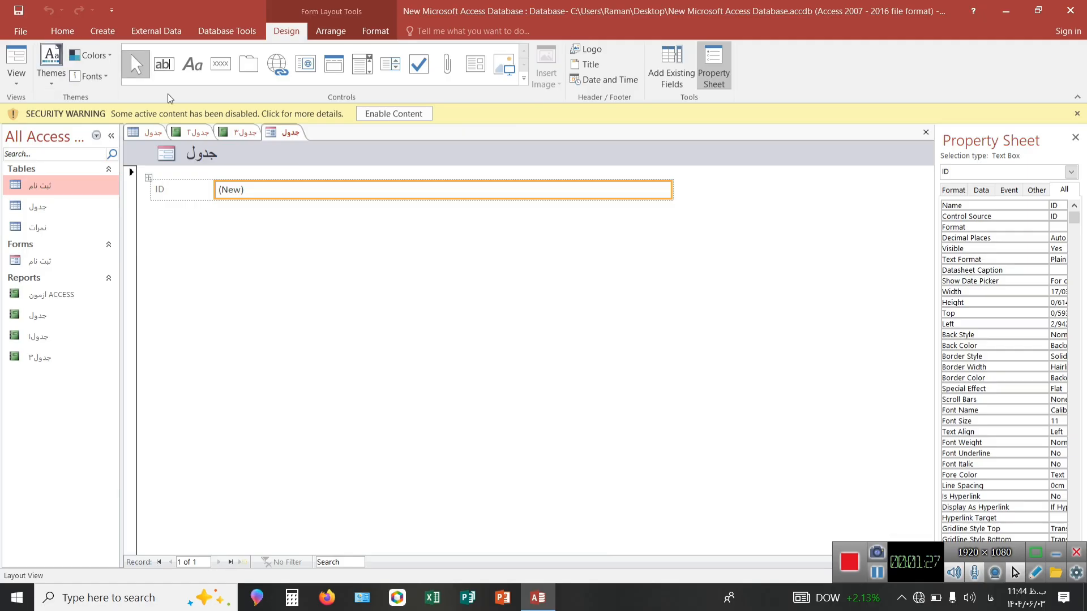
# Add a command button to the "جدول" form and assign it the Close Form action from the Form Operations category.
pyautogui.click(230, 71)
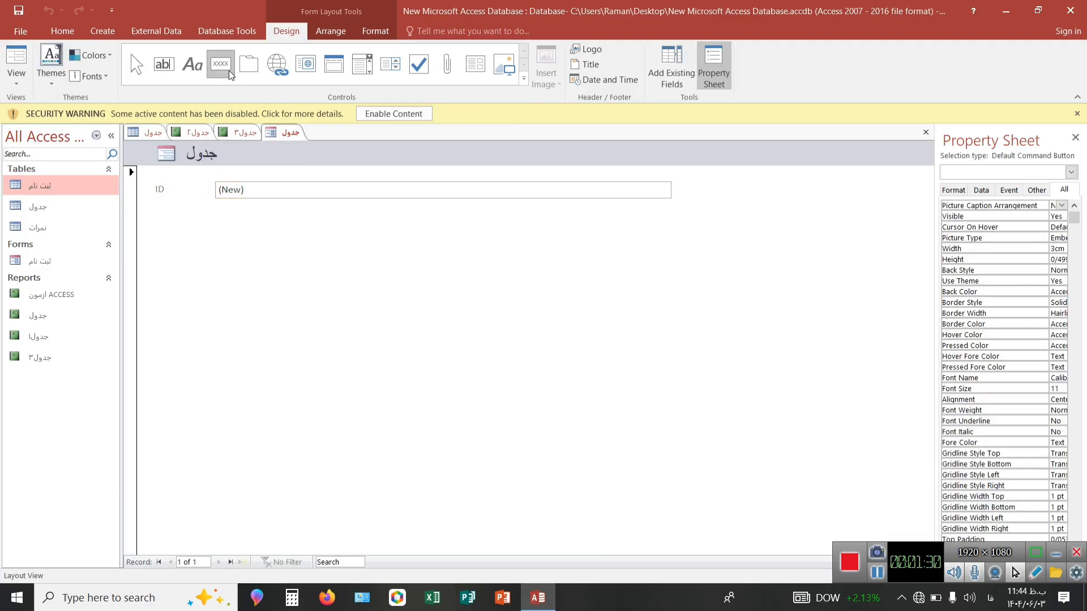
pyautogui.click(410, 281)
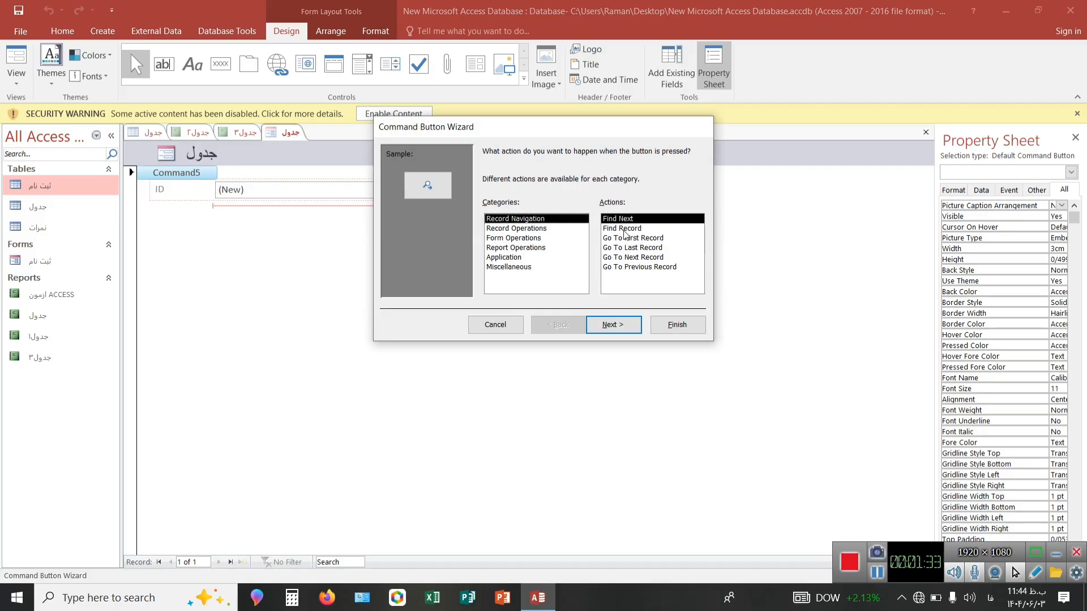
pyautogui.click(558, 229)
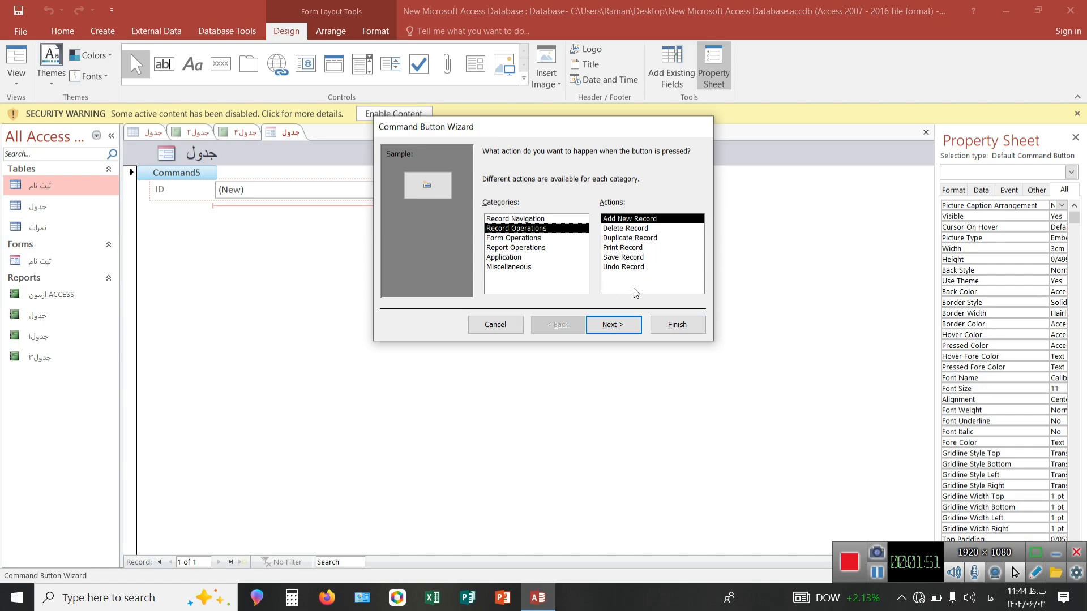
pyautogui.click(522, 240)
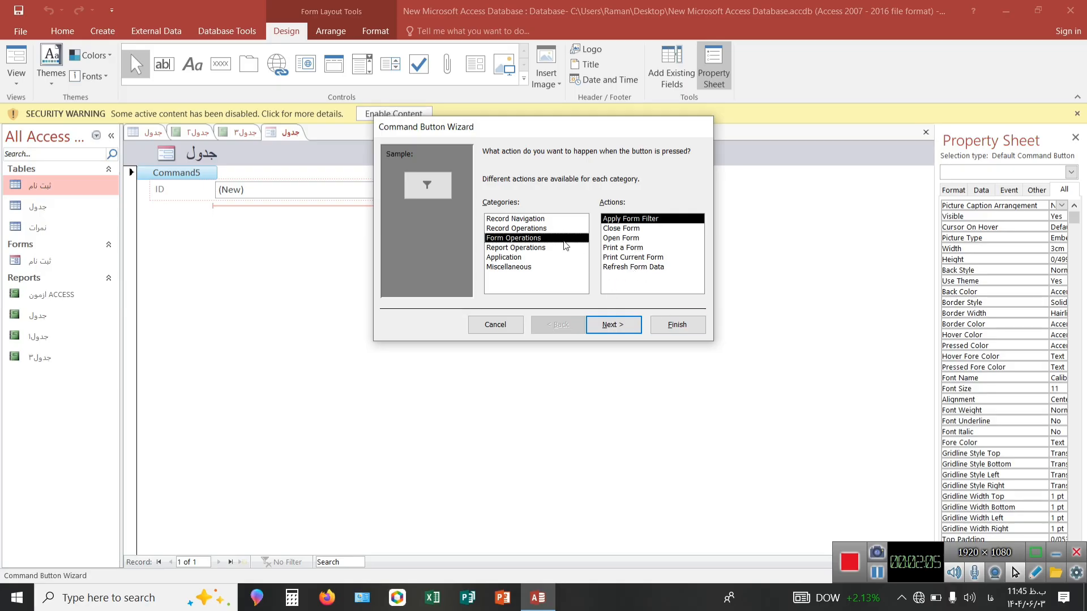
pyautogui.click(563, 257)
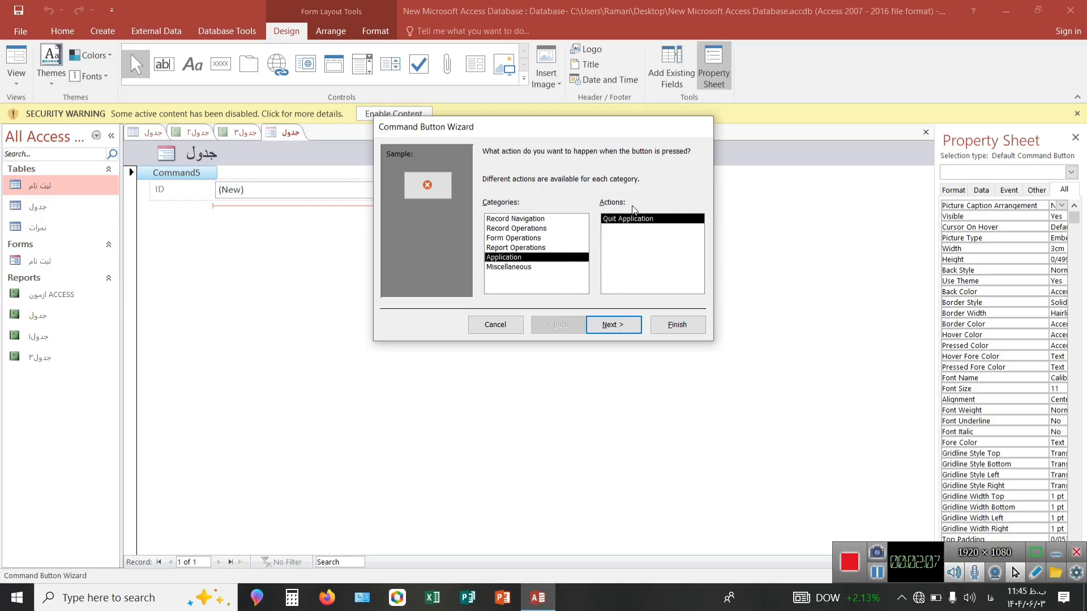
pyautogui.click(529, 219)
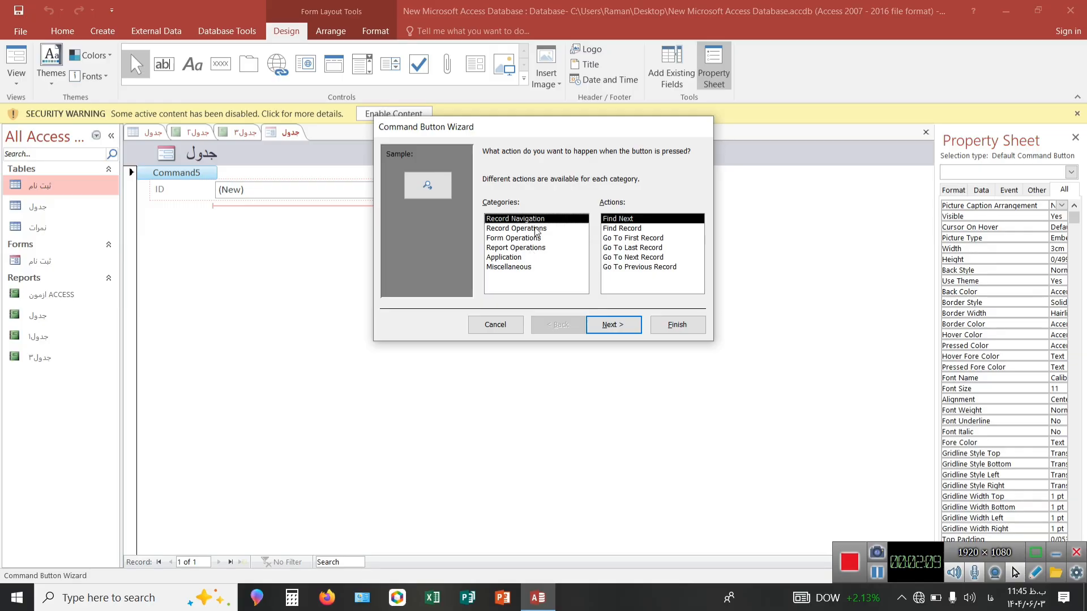
pyautogui.click(536, 238)
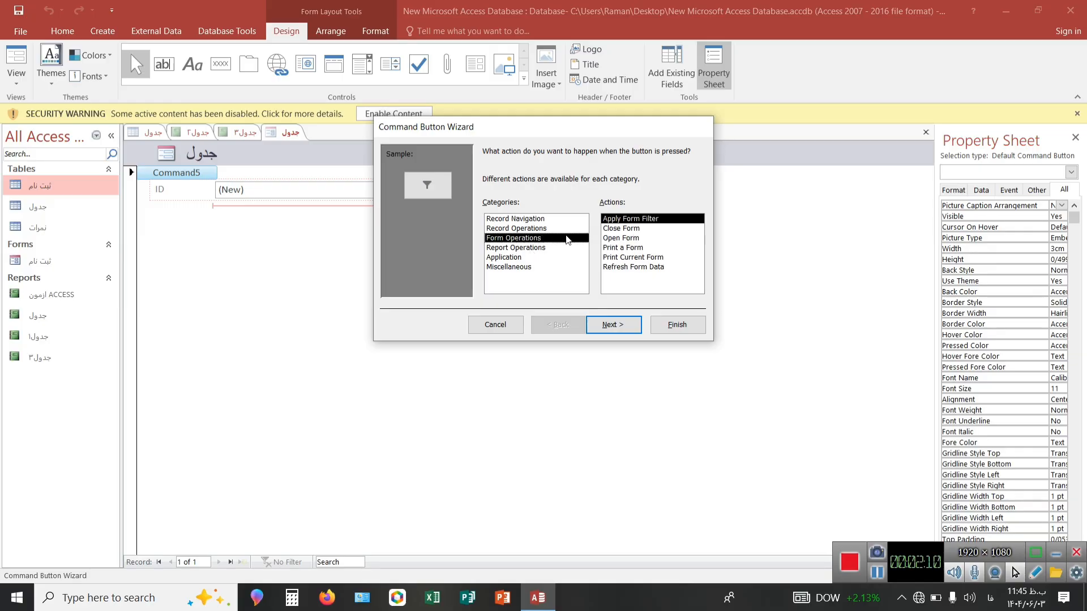
pyautogui.click(666, 229)
pyautogui.click(614, 328)
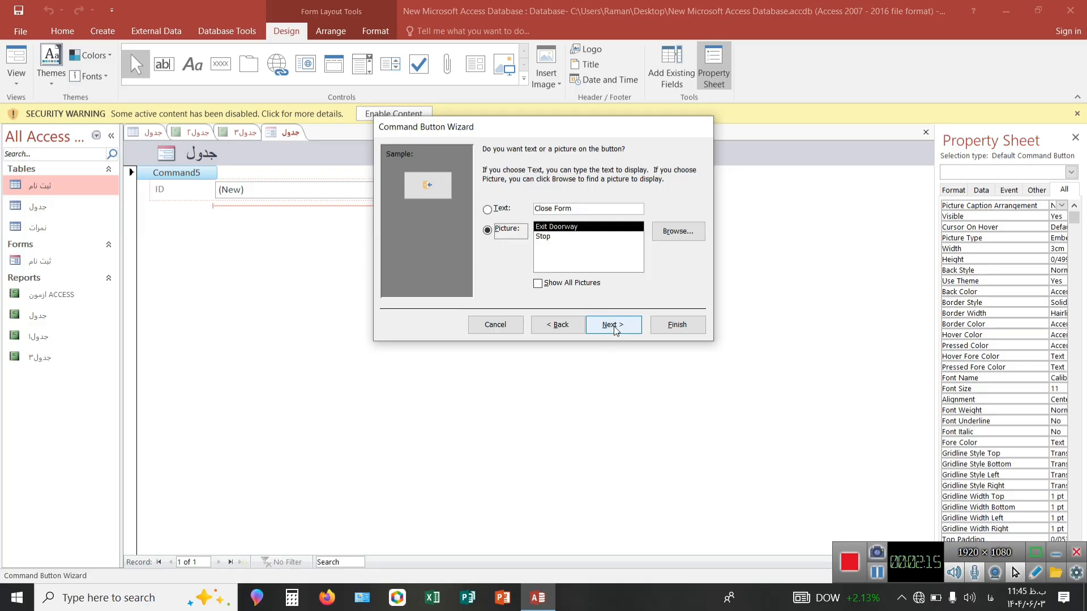
# Keep the Exit Doorway picture for the button, name it "بستن" and finish the Command Button Wizard.
pyautogui.click(614, 326)
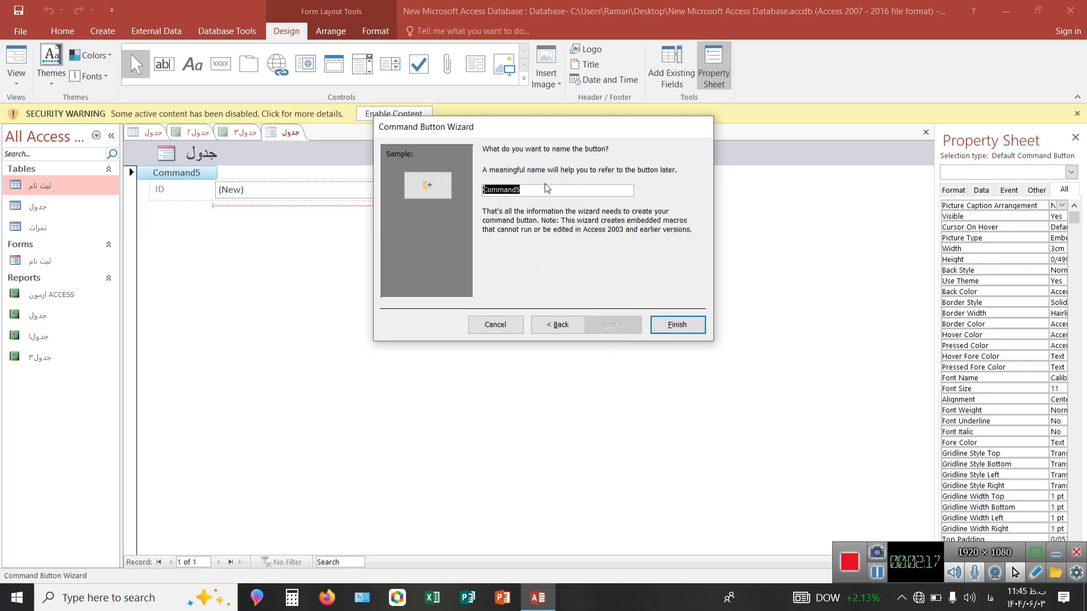
pyautogui.press('BackSpace')
pyautogui.write('بستن')
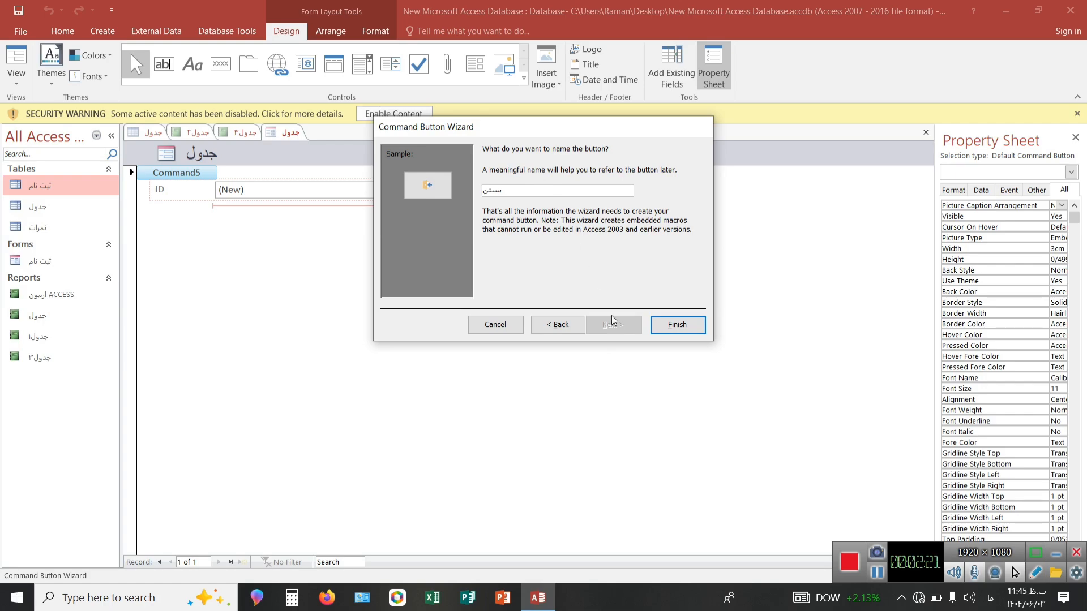
pyautogui.click(679, 326)
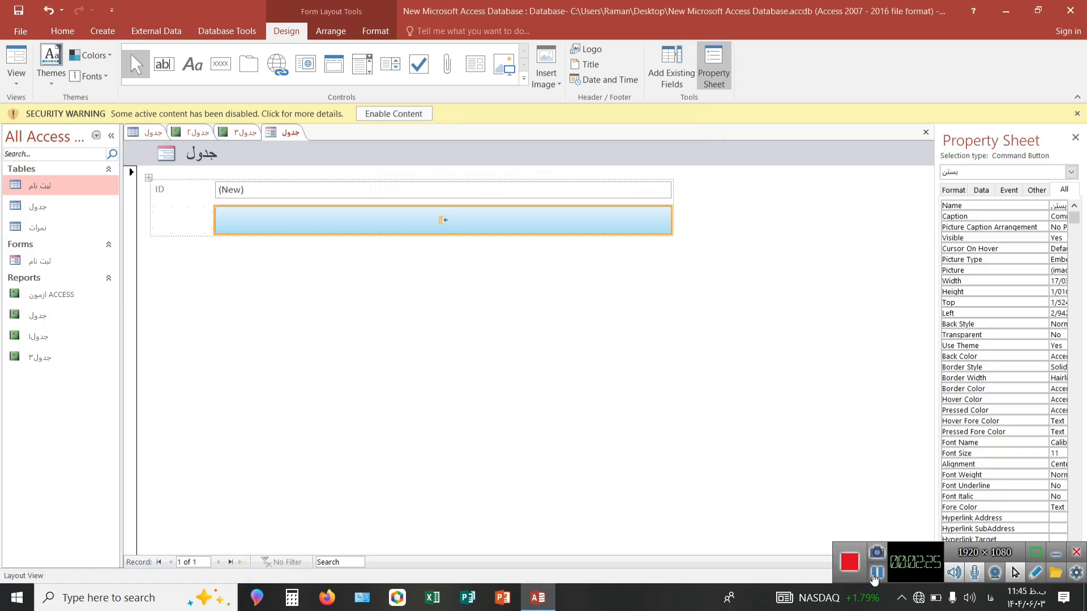
pyautogui.click(873, 577)
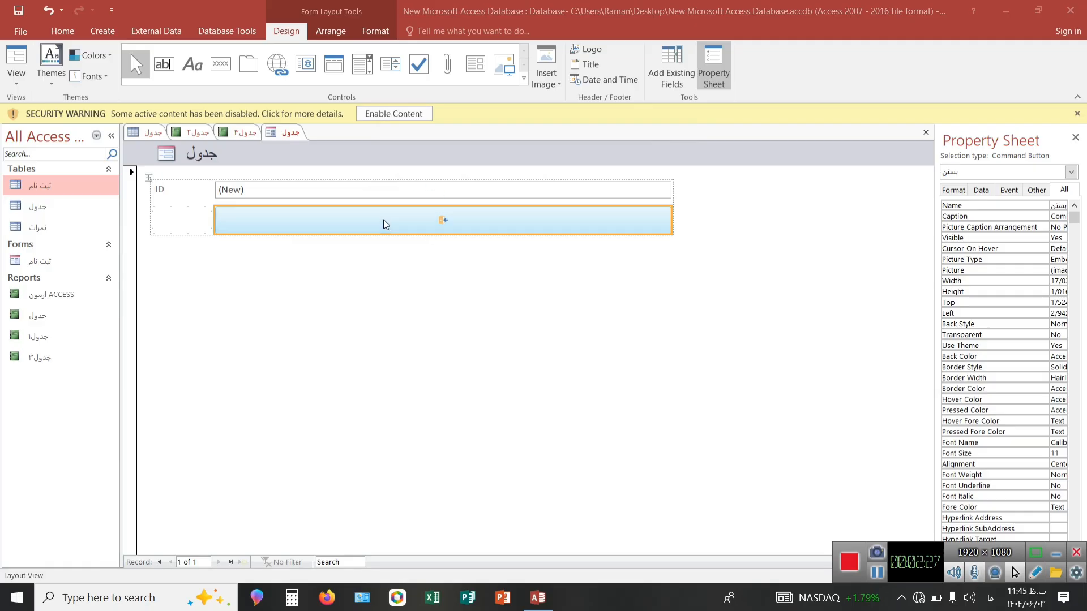
# Switch the form to Form View and test its close button, dismissing the save prompt and the macro dialog.
pyautogui.rightClick(284, 135)
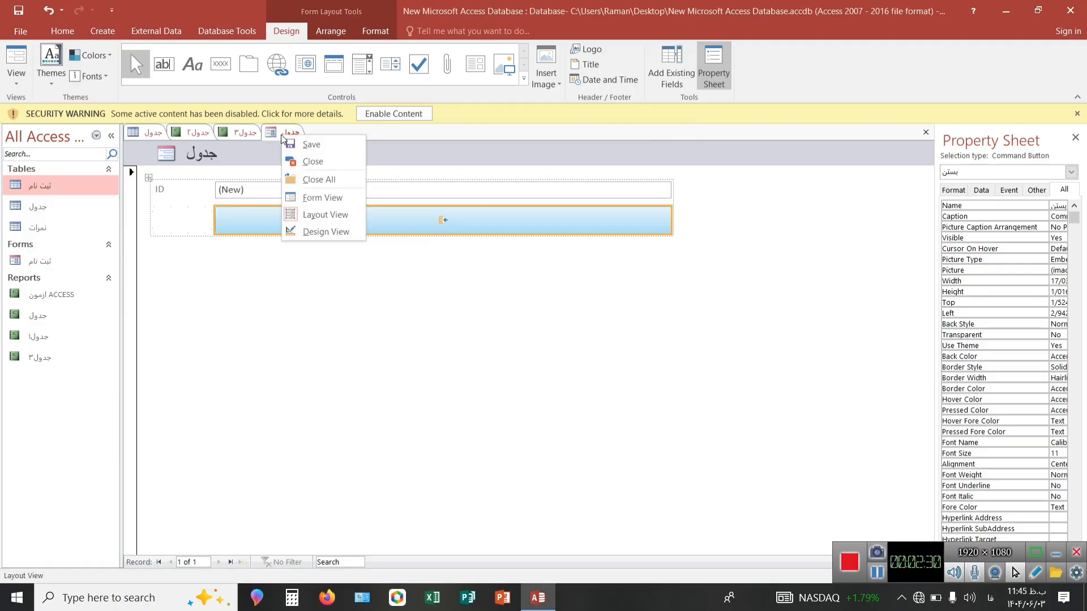
pyautogui.click(300, 198)
pyautogui.click(377, 225)
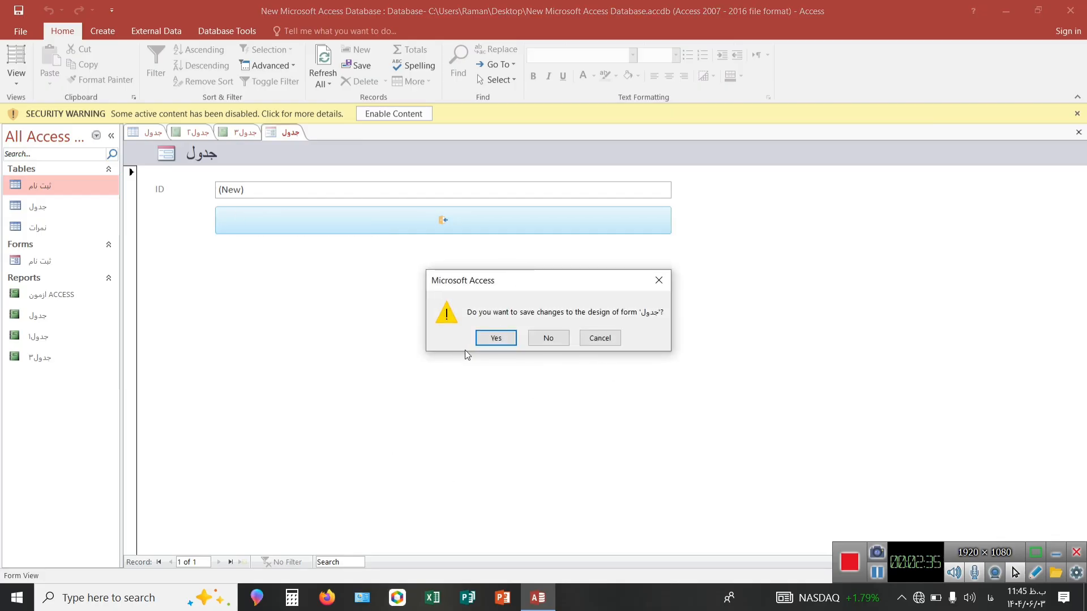
pyautogui.click(656, 281)
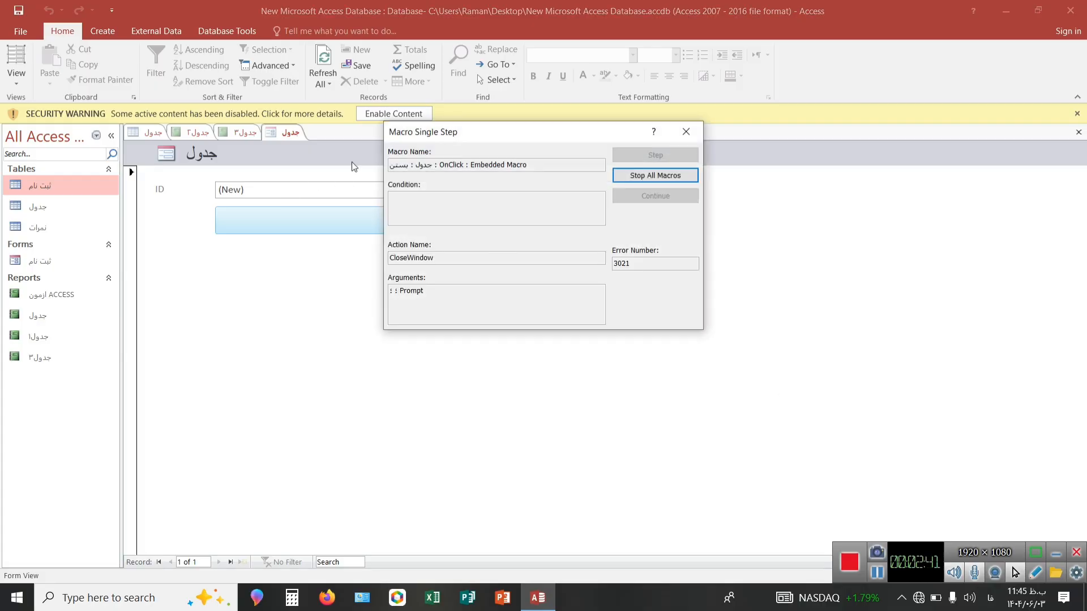
pyautogui.click(682, 133)
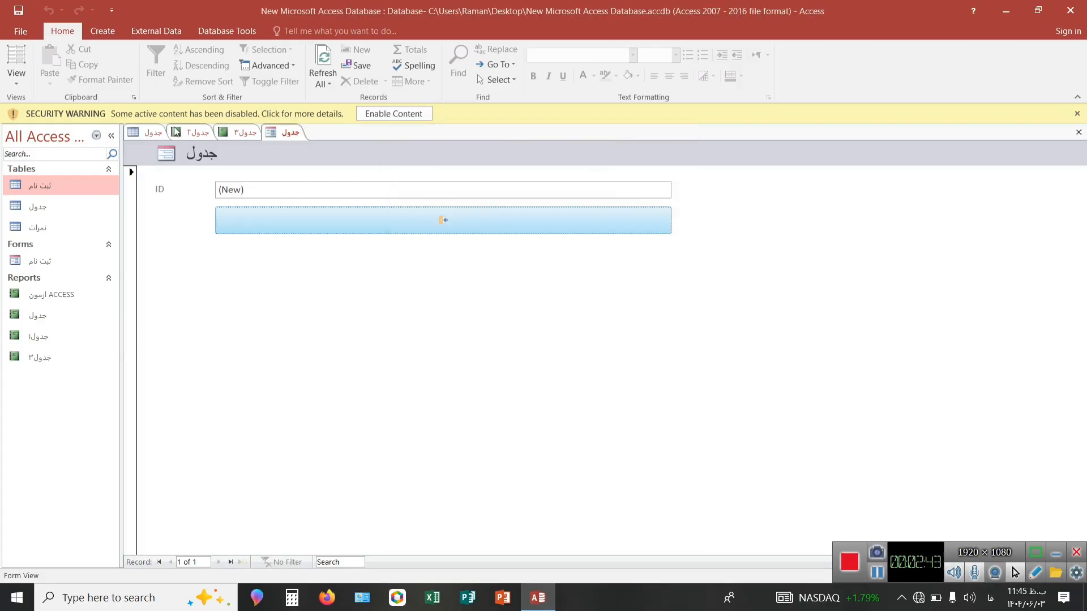
# Return to the datasheet of the "جدول" table.
pyautogui.click(151, 131)
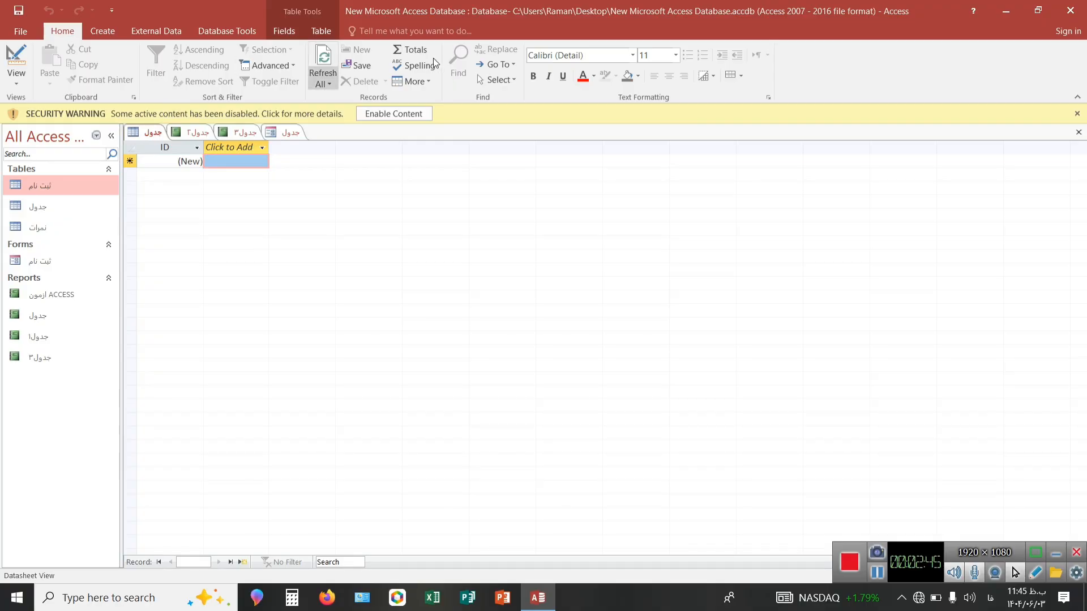
pyautogui.click(103, 32)
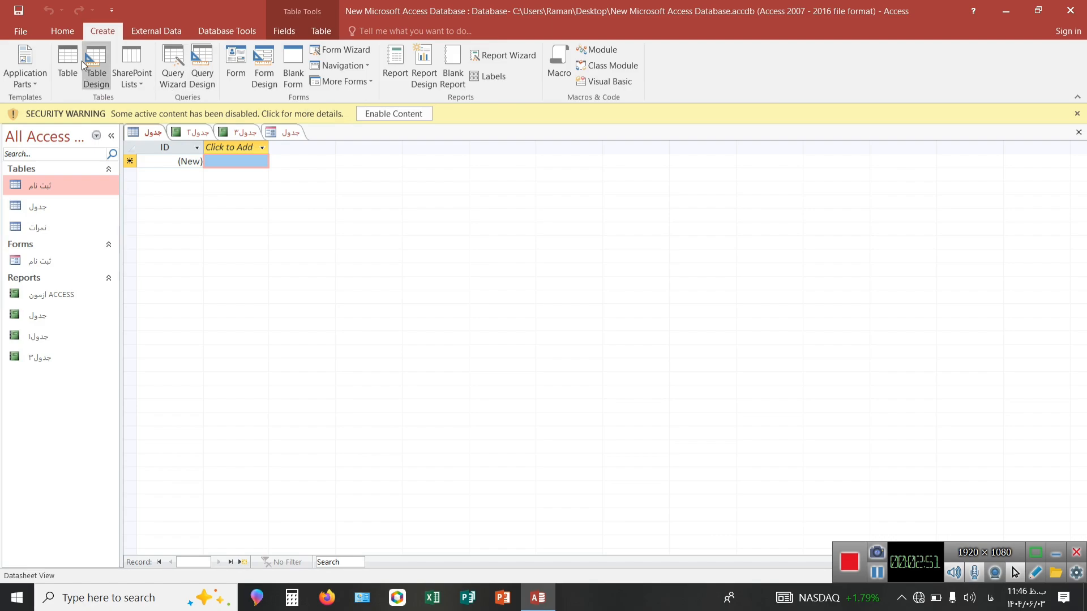
pyautogui.click(73, 36)
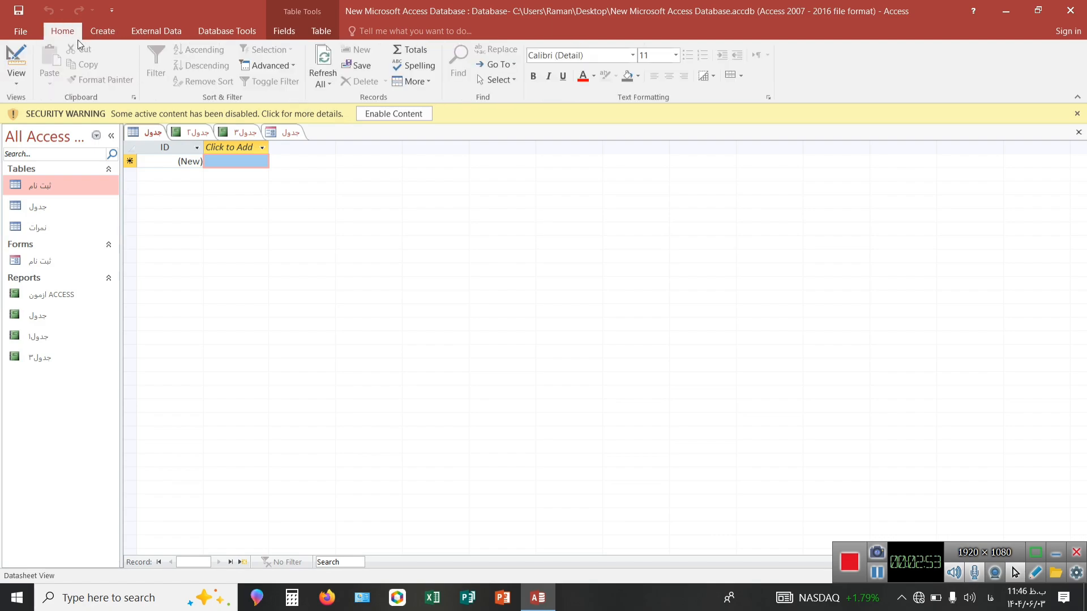
pyautogui.click(194, 135)
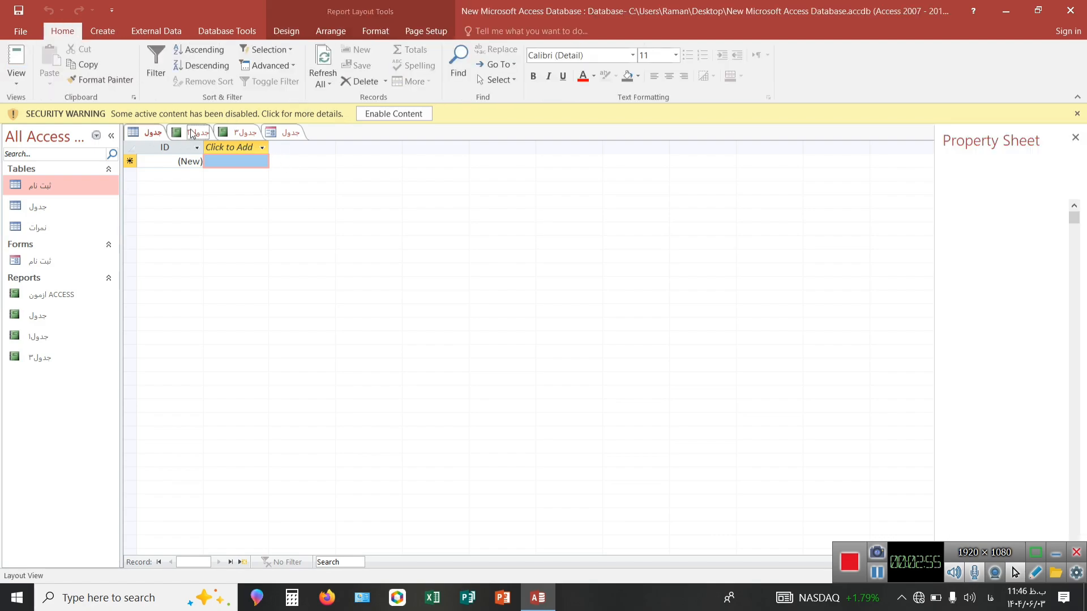
pyautogui.click(144, 133)
pyautogui.click(176, 133)
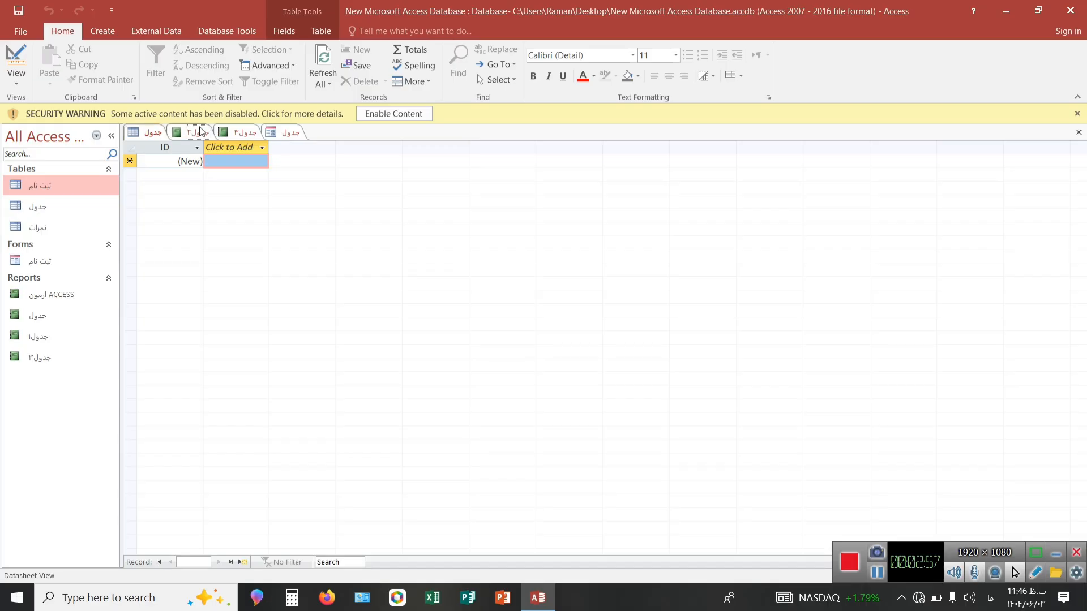
pyautogui.click(155, 134)
# Open the "جدول" table read-only in Design View to look at its fields, and return it to Datasheet View.
pyautogui.rightClick(154, 136)
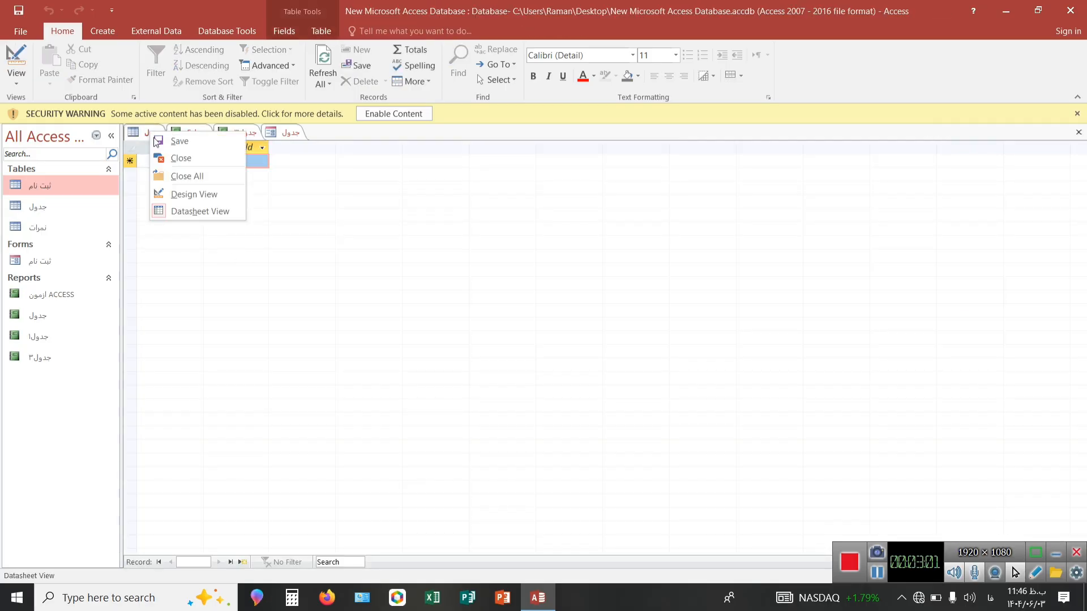
pyautogui.click(181, 195)
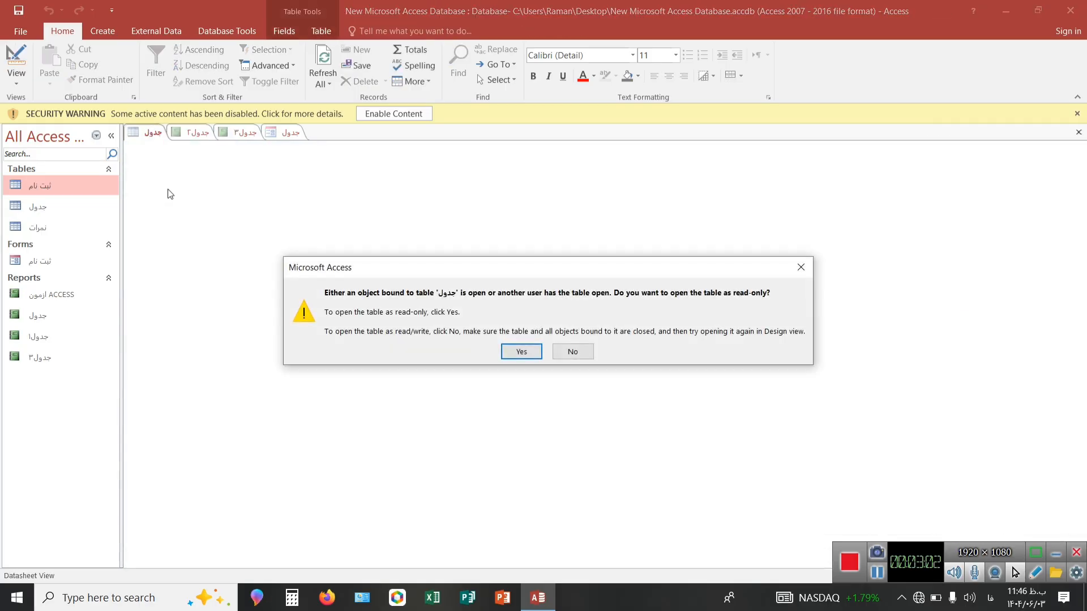
pyautogui.click(521, 352)
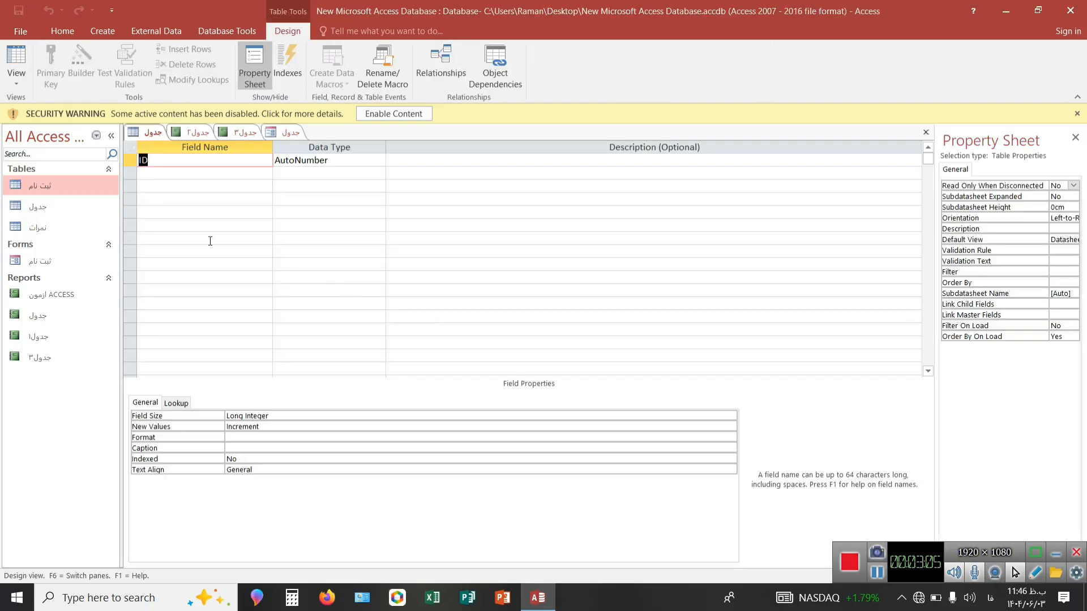
pyautogui.click(195, 174)
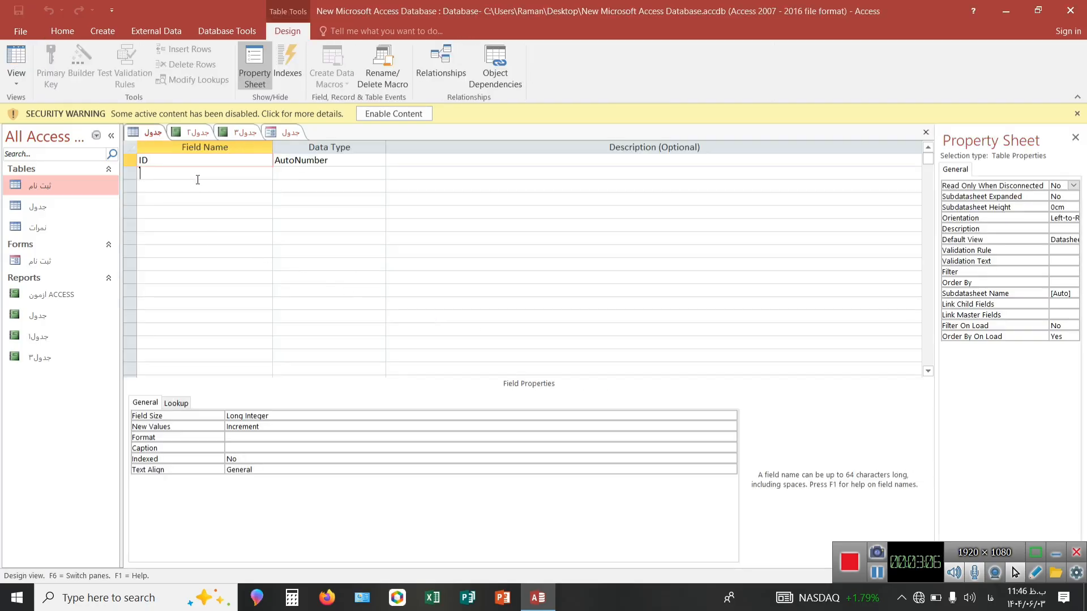
pyautogui.rightClick(148, 136)
pyautogui.click(177, 216)
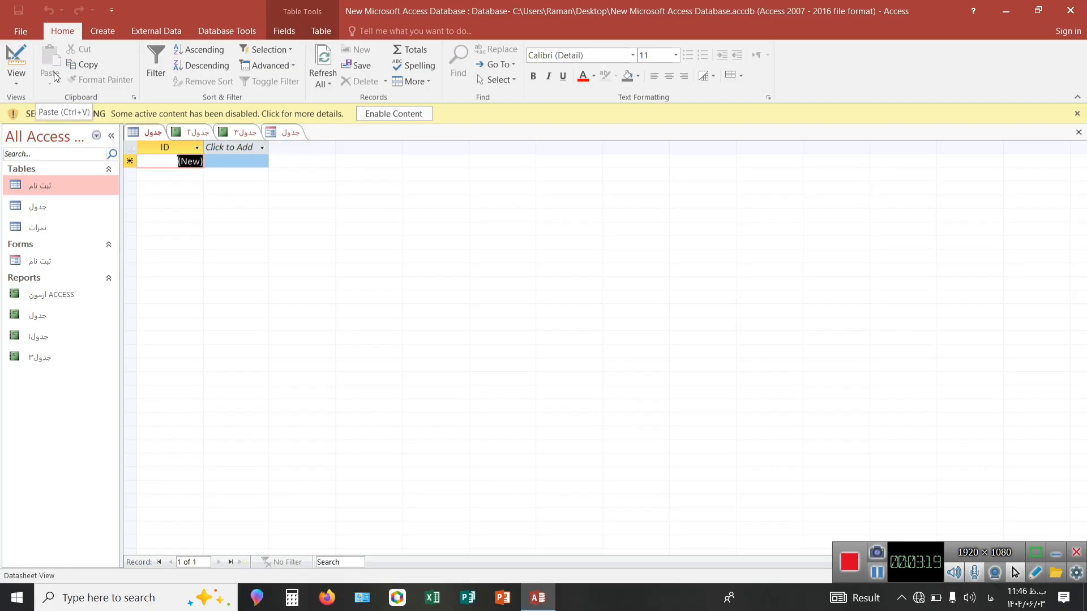
pyautogui.hotkey('ctrl', 'v')
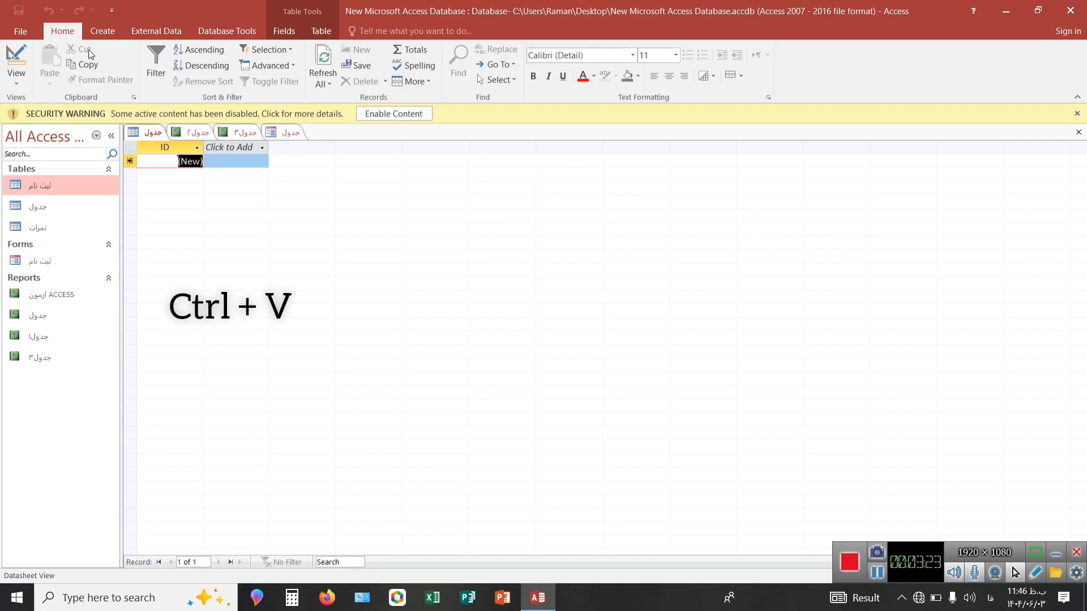
pyautogui.hotkey('ctrl', 'x')
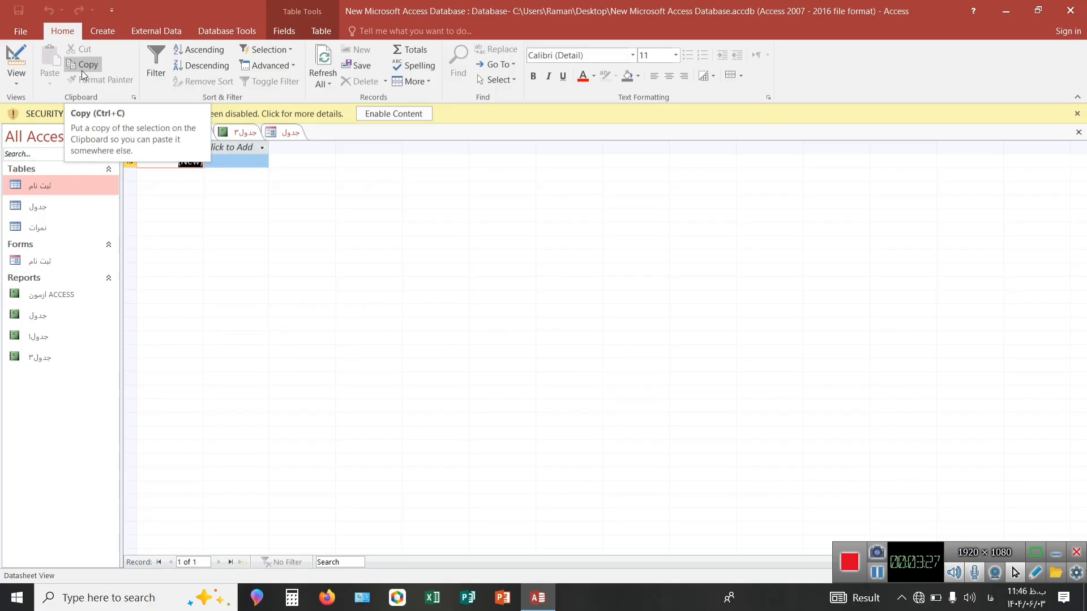
pyautogui.hotkey('ctrl', 'c')
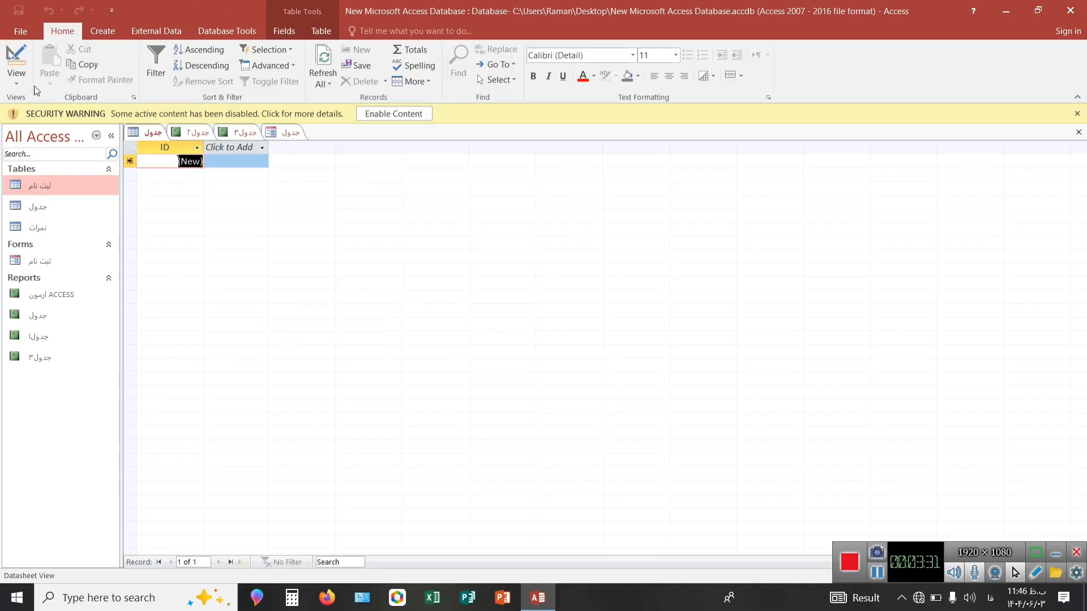
pyautogui.click(156, 77)
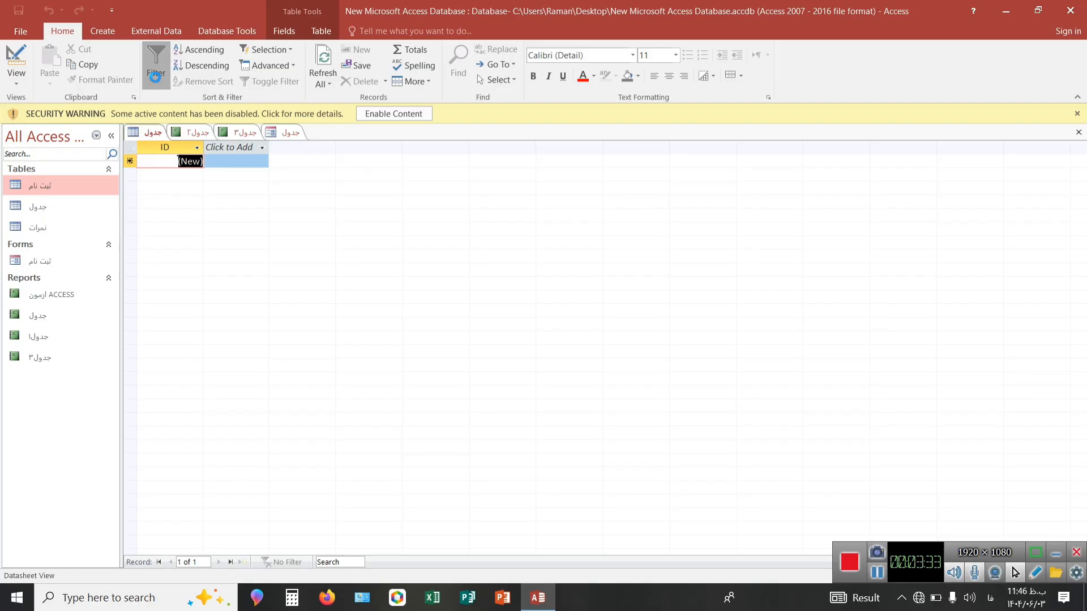
pyautogui.click(187, 286)
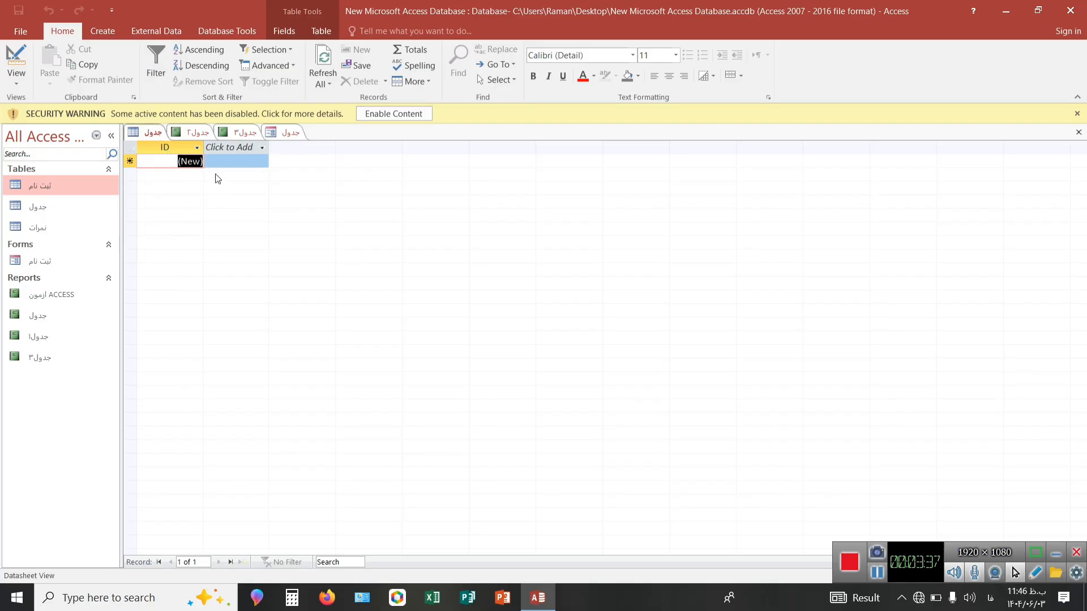
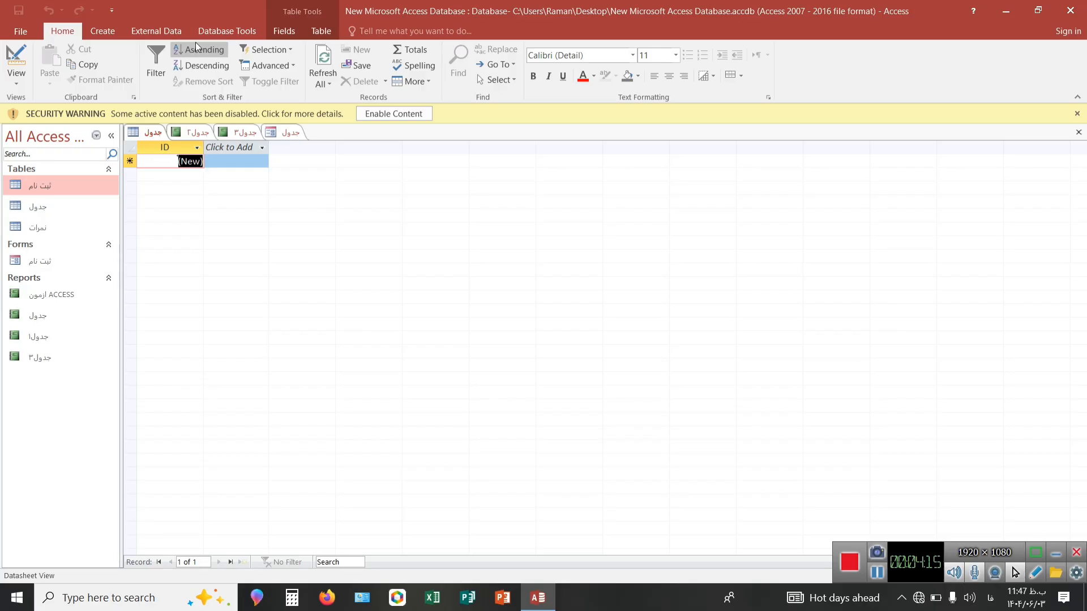
# Open the database's Relationships window from the database tools.
pyautogui.click(226, 32)
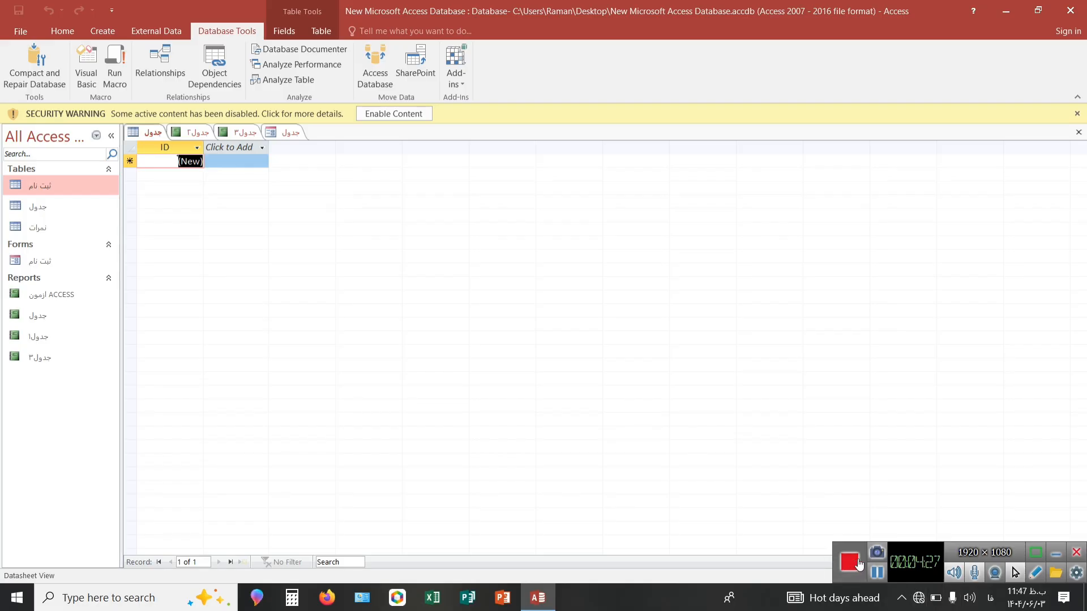
pyautogui.click(877, 572)
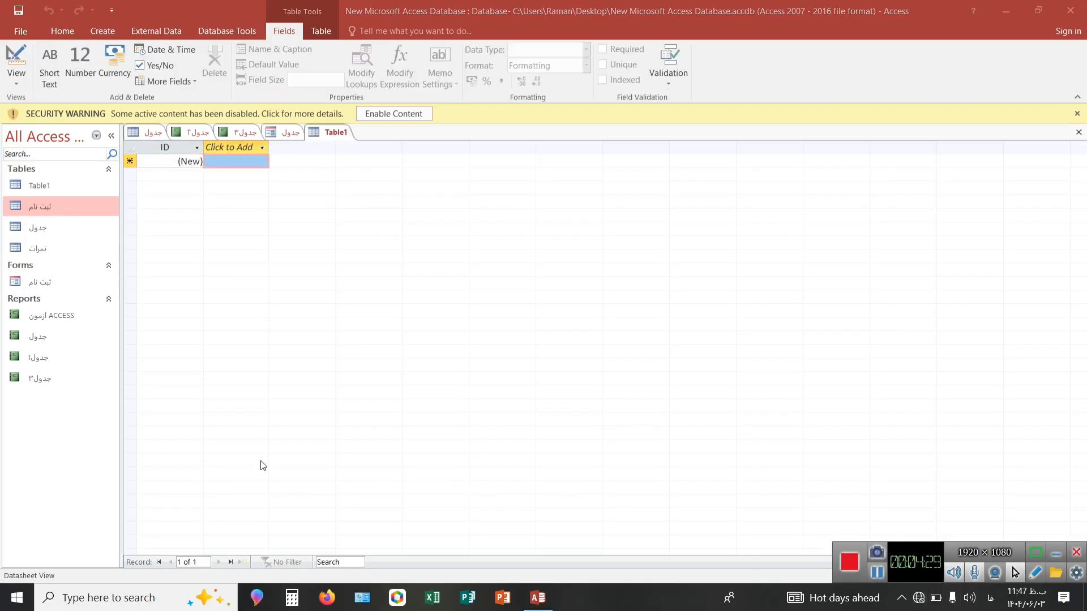
pyautogui.click(213, 29)
pyautogui.click(226, 32)
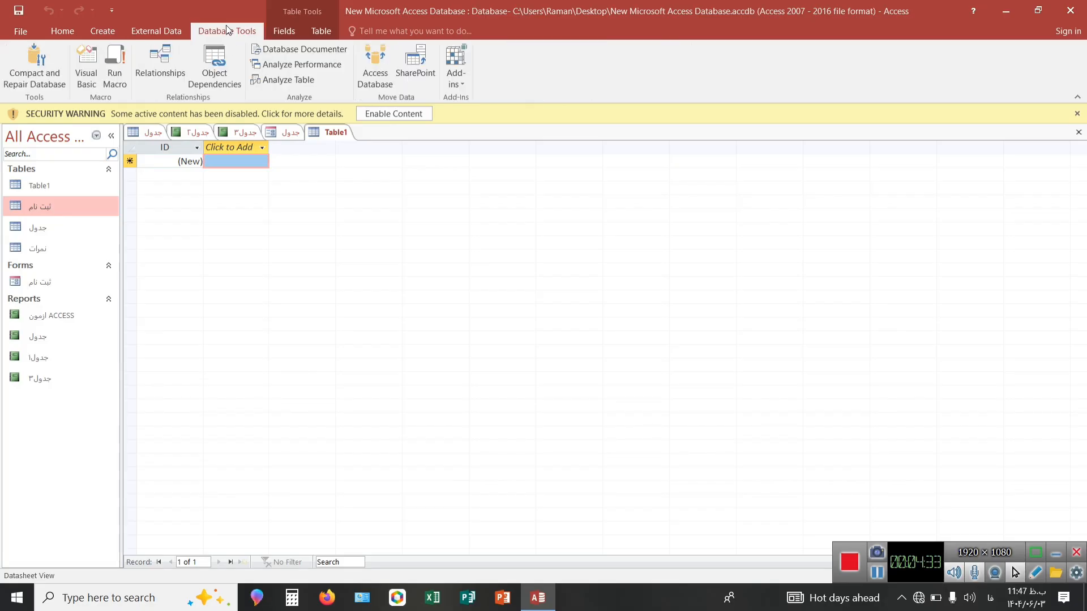
pyautogui.click(155, 66)
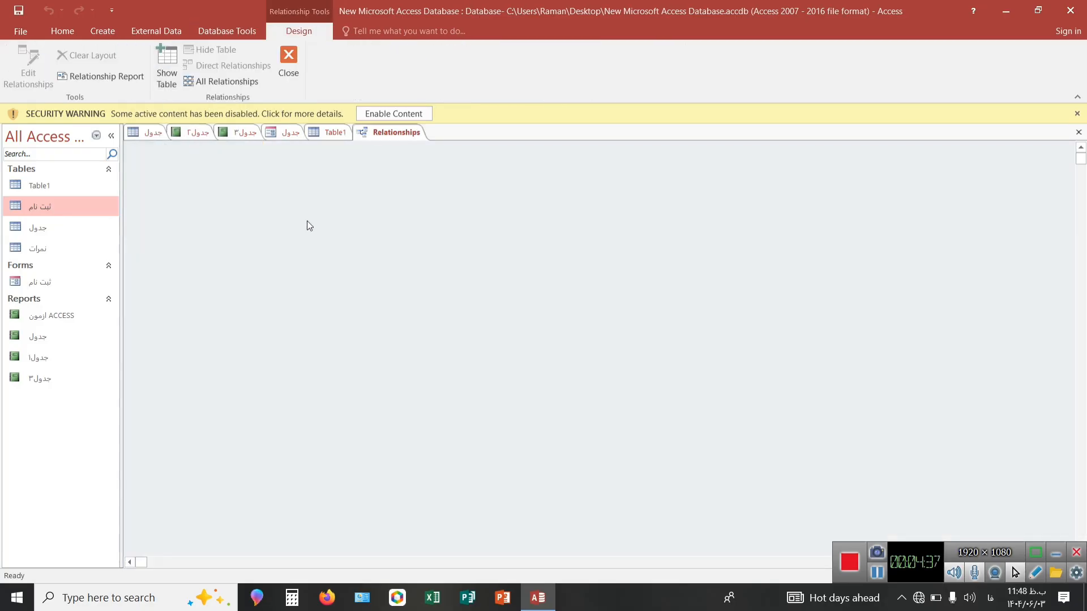
# Go back to the "جدول" table and bring up the Relationships window again from there.
pyautogui.click(152, 133)
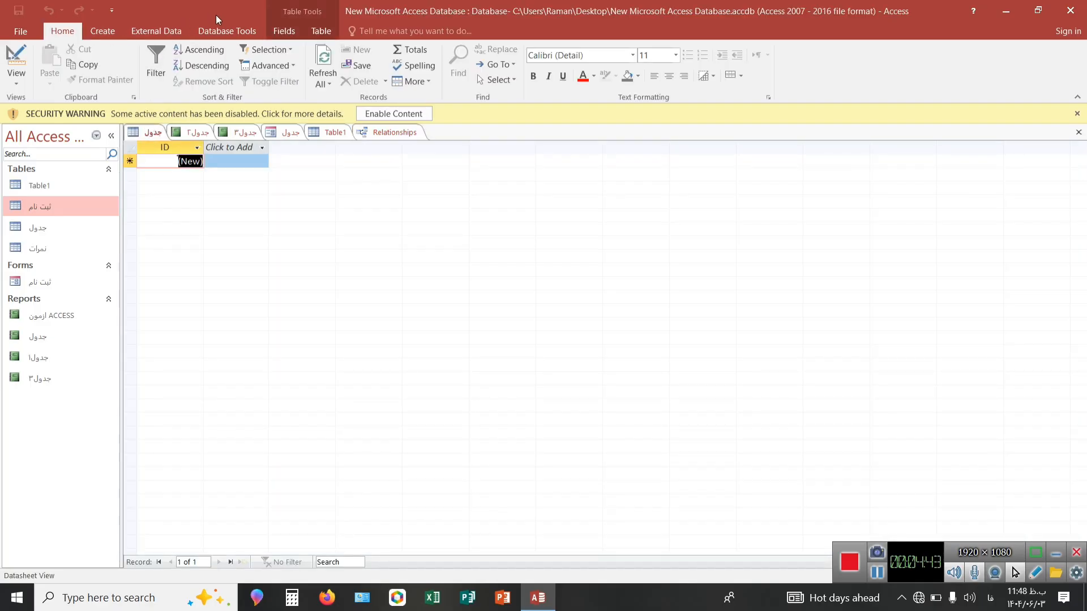
pyautogui.click(224, 34)
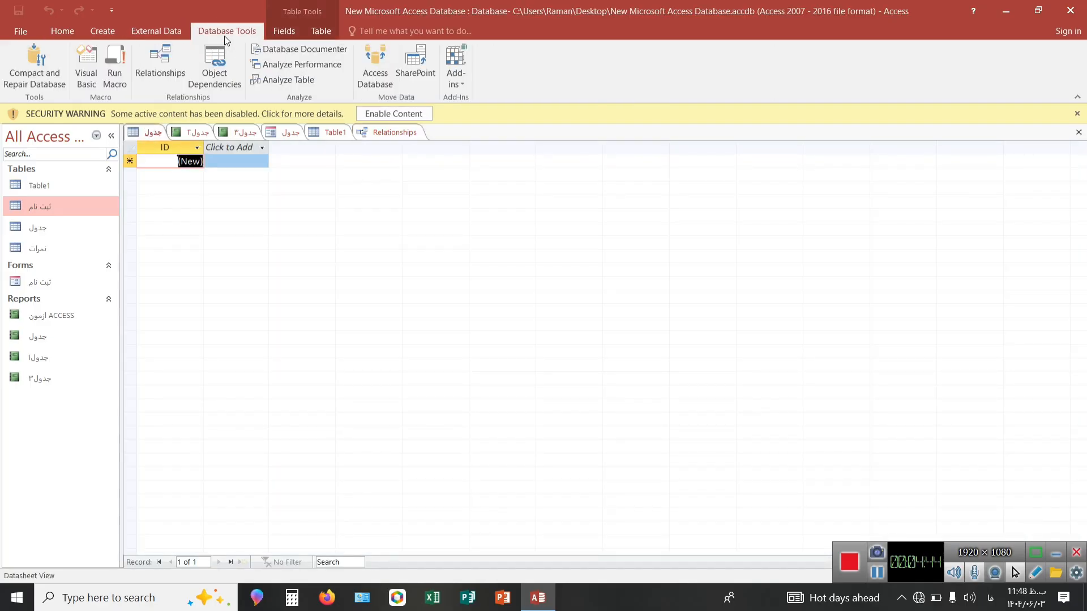
pyautogui.click(161, 67)
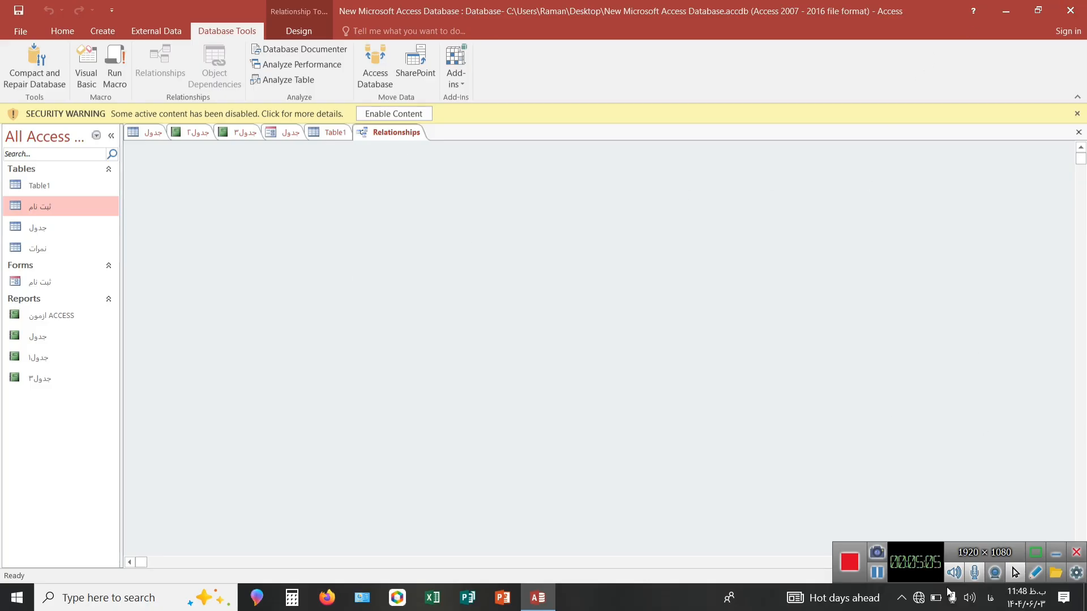
# View the database's Info page, leave it and close Access.
pyautogui.click(878, 575)
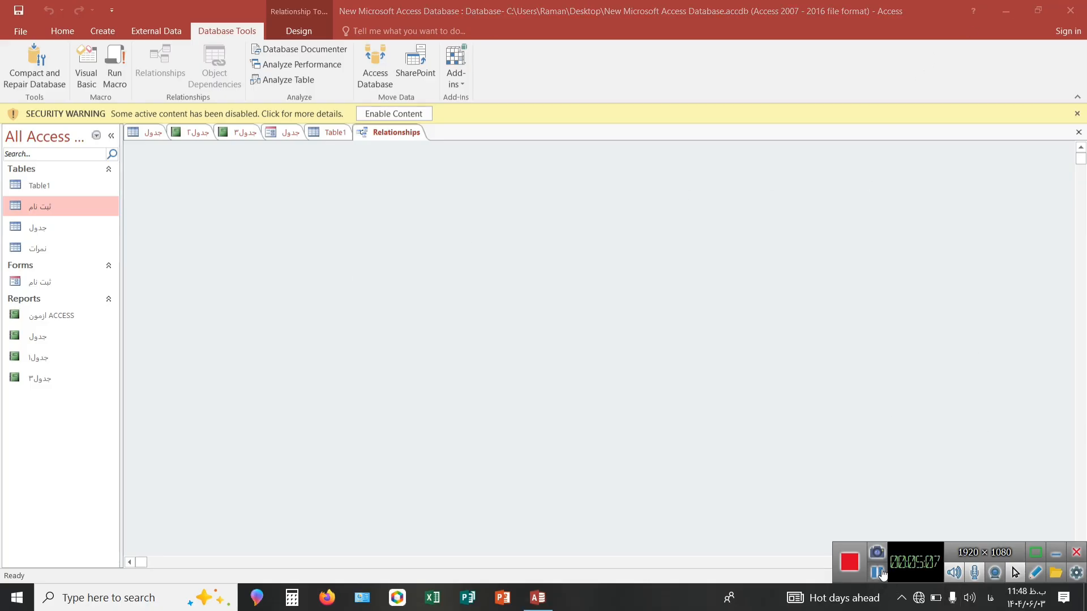
pyautogui.click(11, 29)
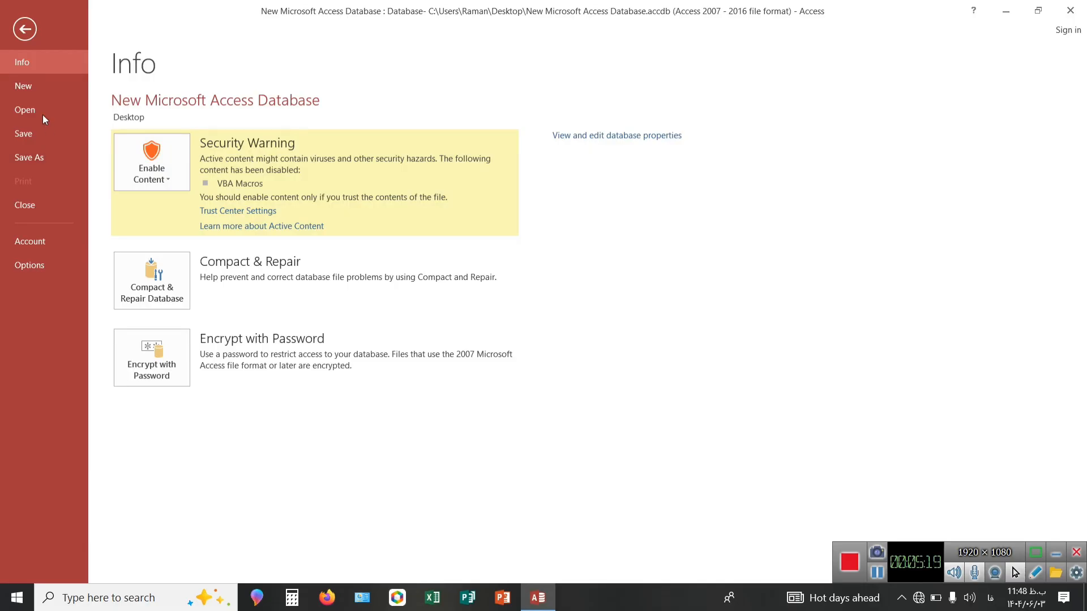
pyautogui.click(18, 32)
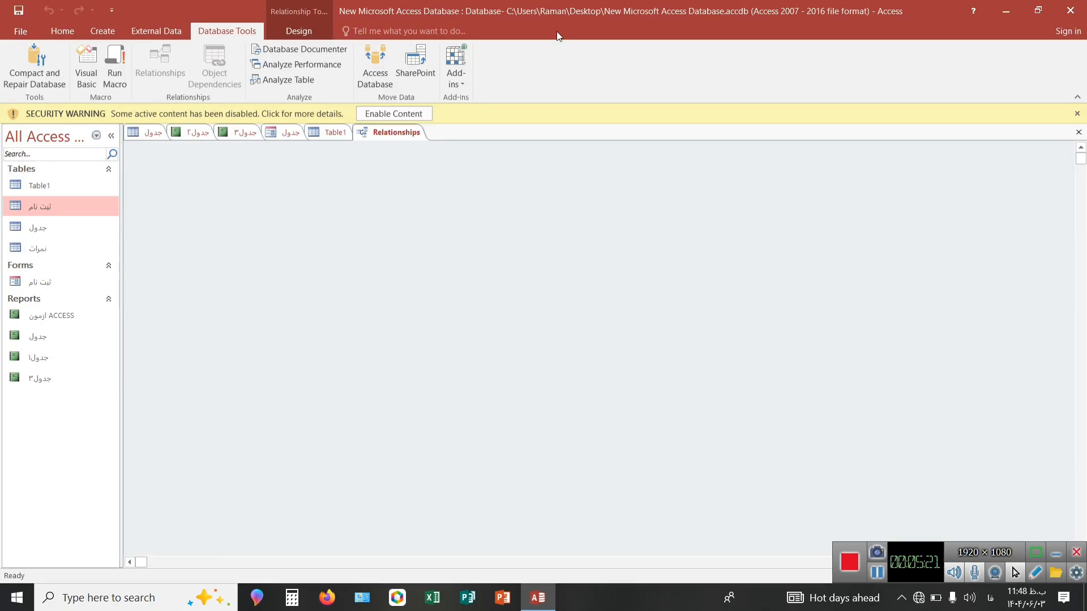
pyautogui.click(1070, 11)
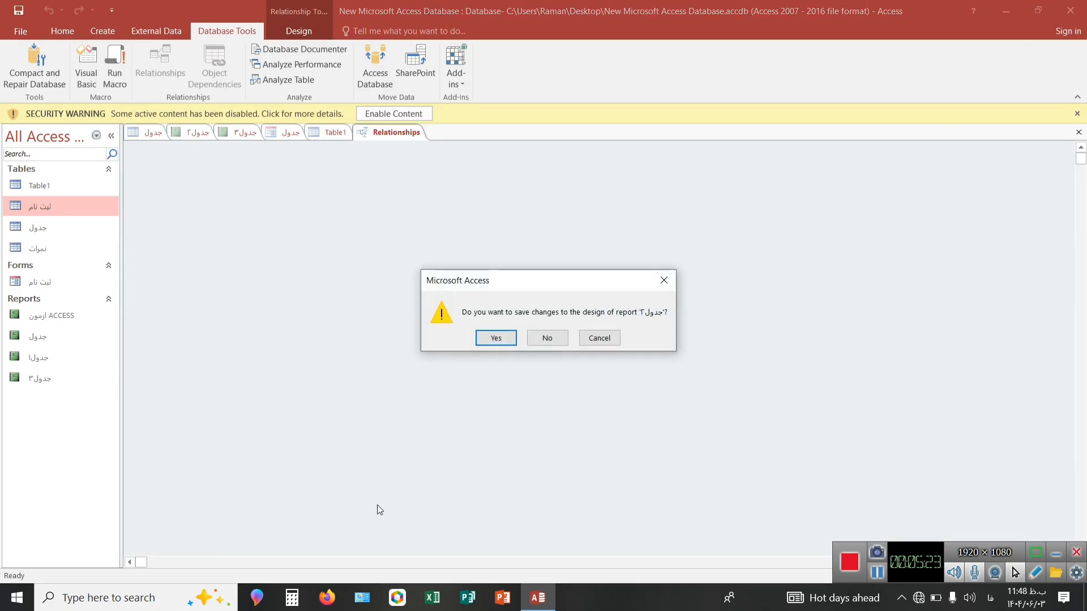